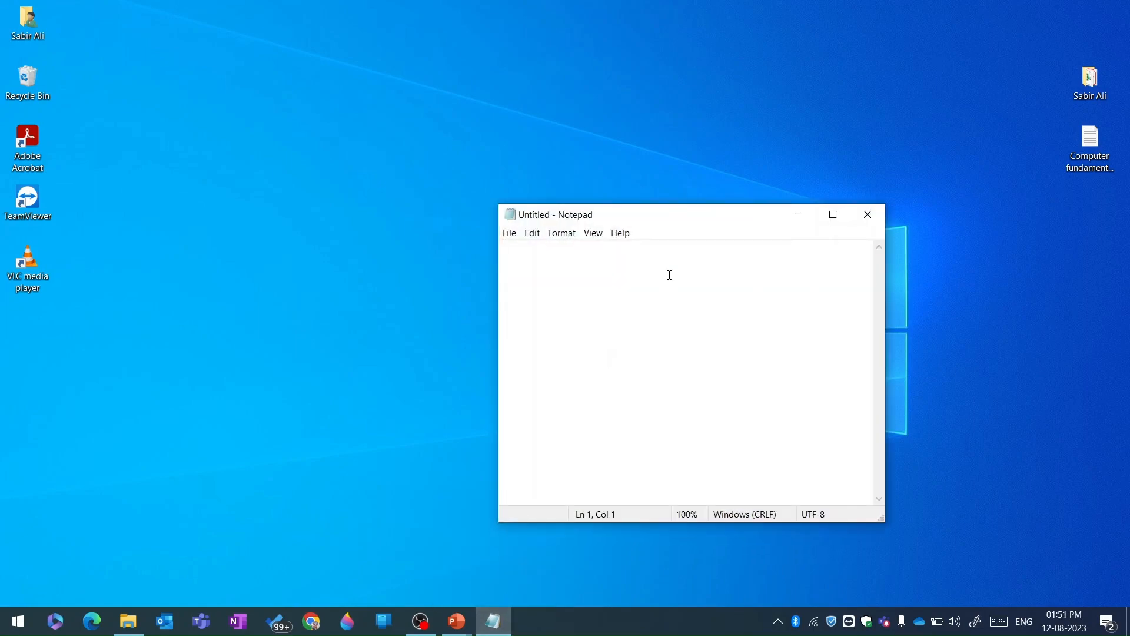
{"action": "left_click", "coordinate": [833, 219]}
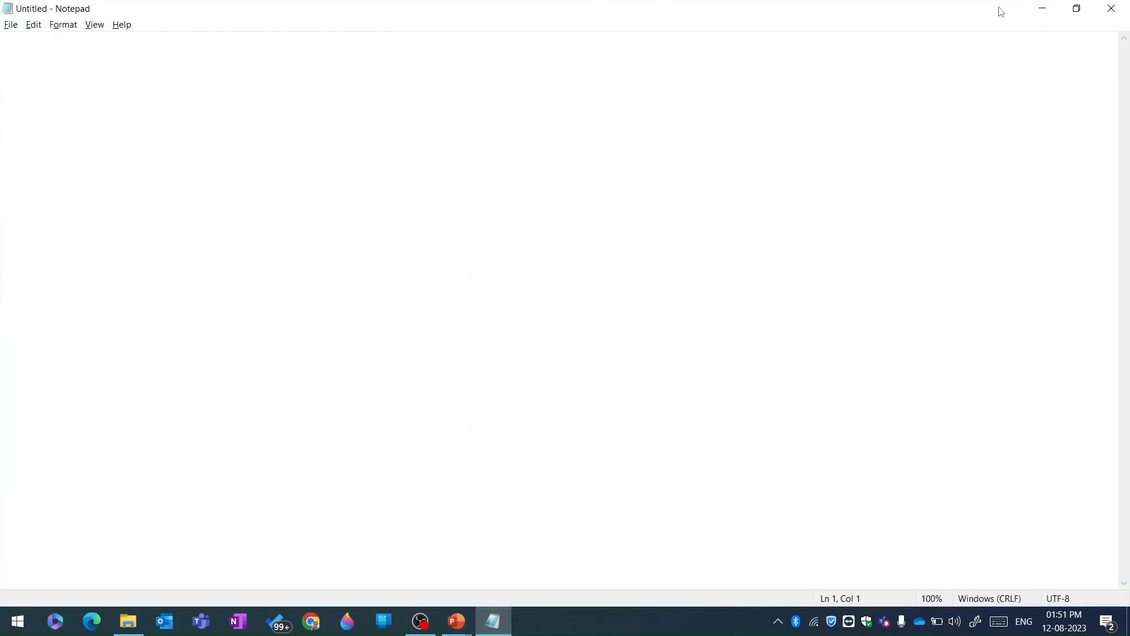
{"action": "left_click", "coordinate": [1076, 9]}
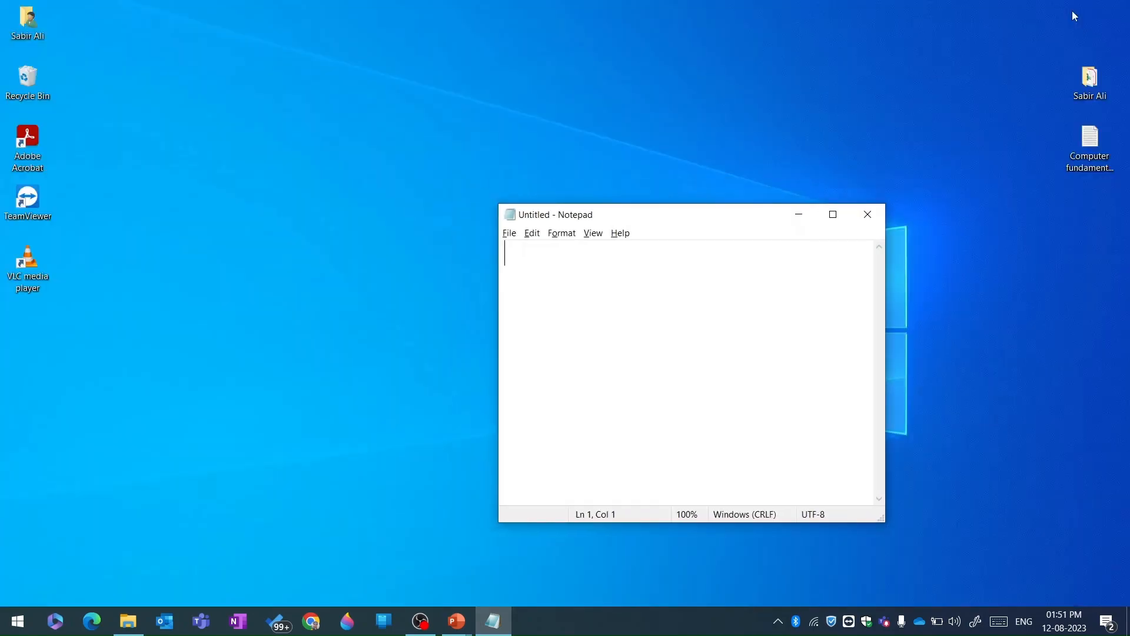
{"action": "left_click", "coordinate": [833, 214]}
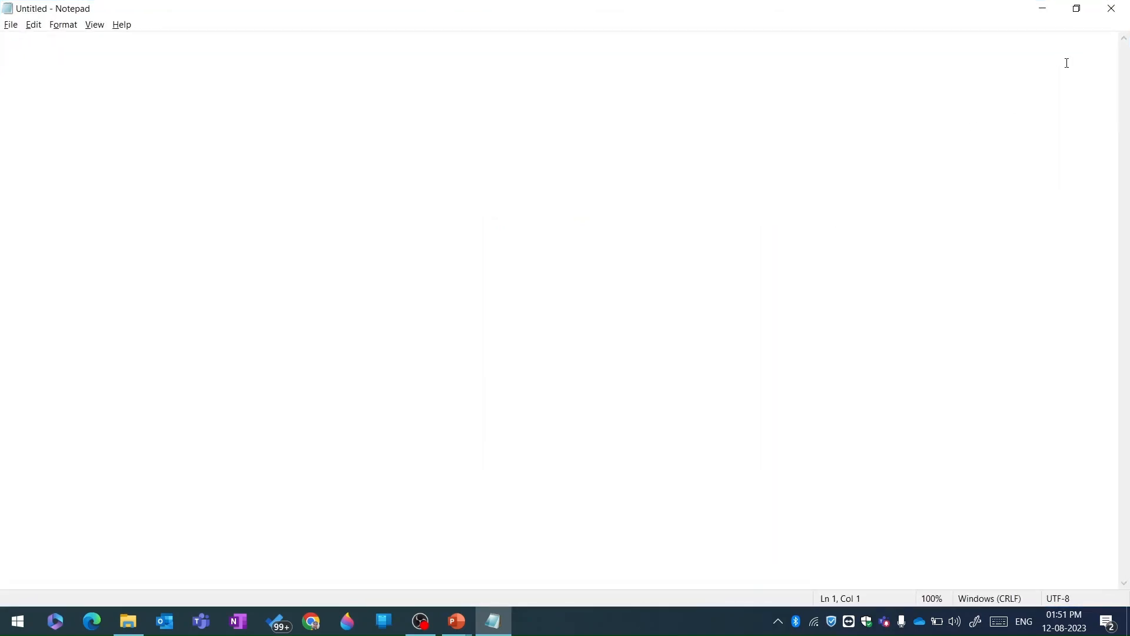
{"action": "left_click", "coordinate": [1116, 11]}
- Launch Notepad again with the Run command and maximize its window
{"action": "key", "text": "super+r"}
{"action": "key", "text": "Return"}
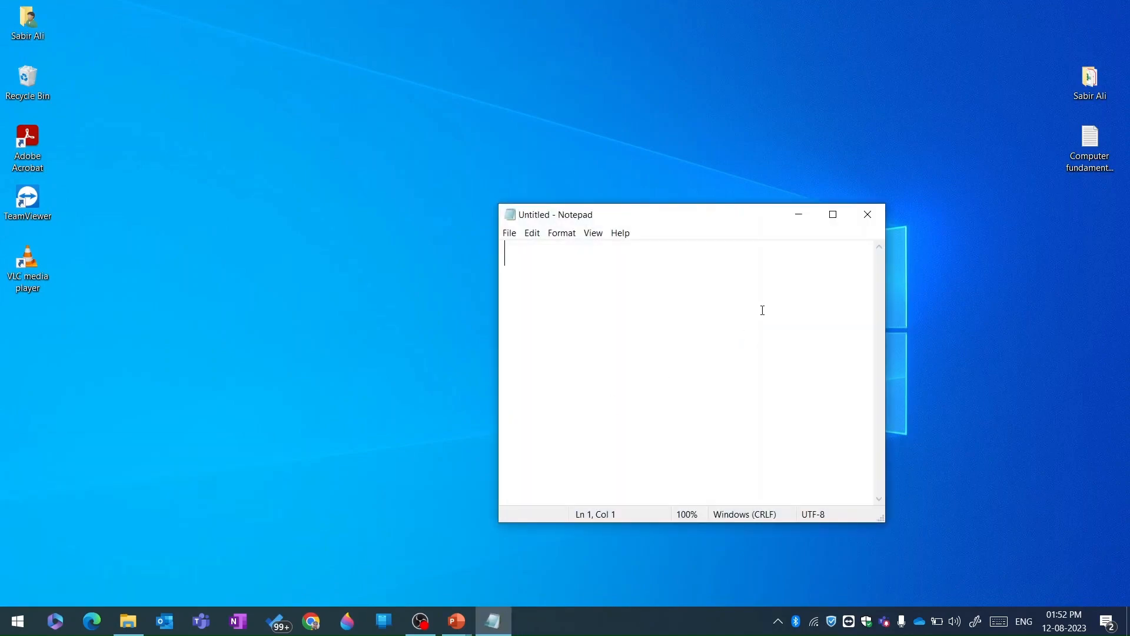
{"action": "left_click", "coordinate": [833, 214]}
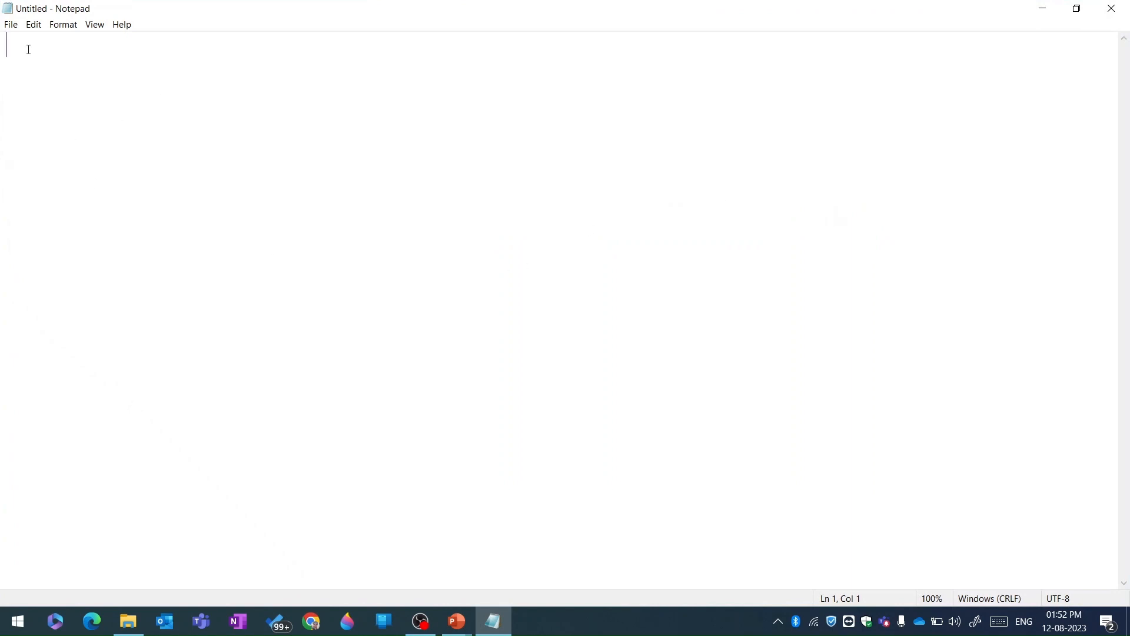
- Open an additional Notepad window from the current one and close it again
{"action": "left_click", "coordinate": [11, 26]}
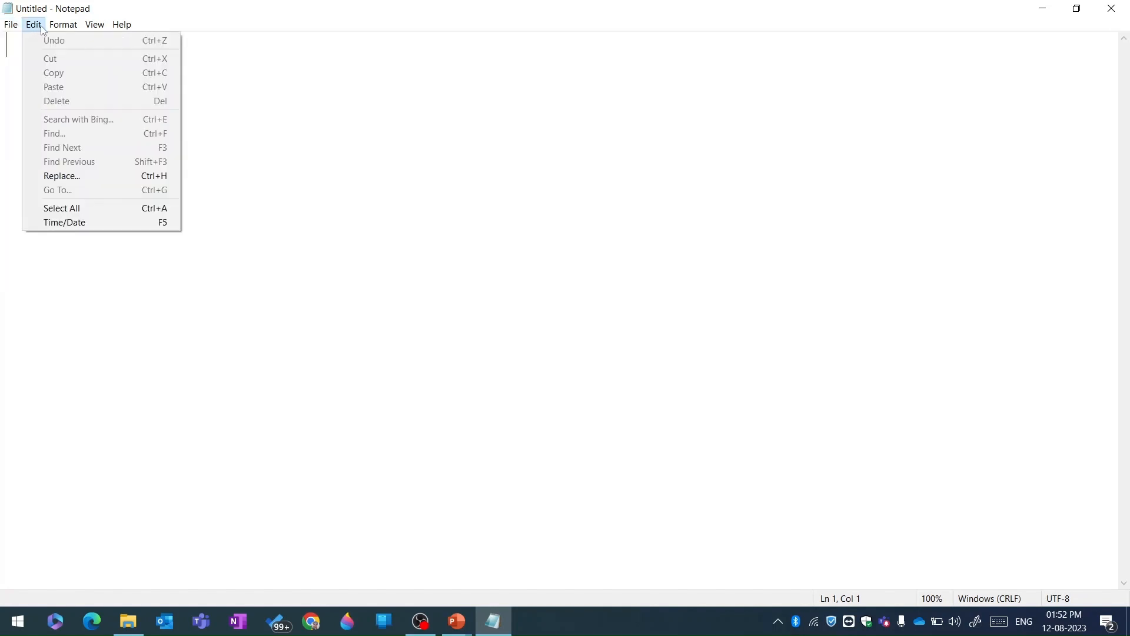
{"action": "mouse_move", "coordinate": [119, 34]}
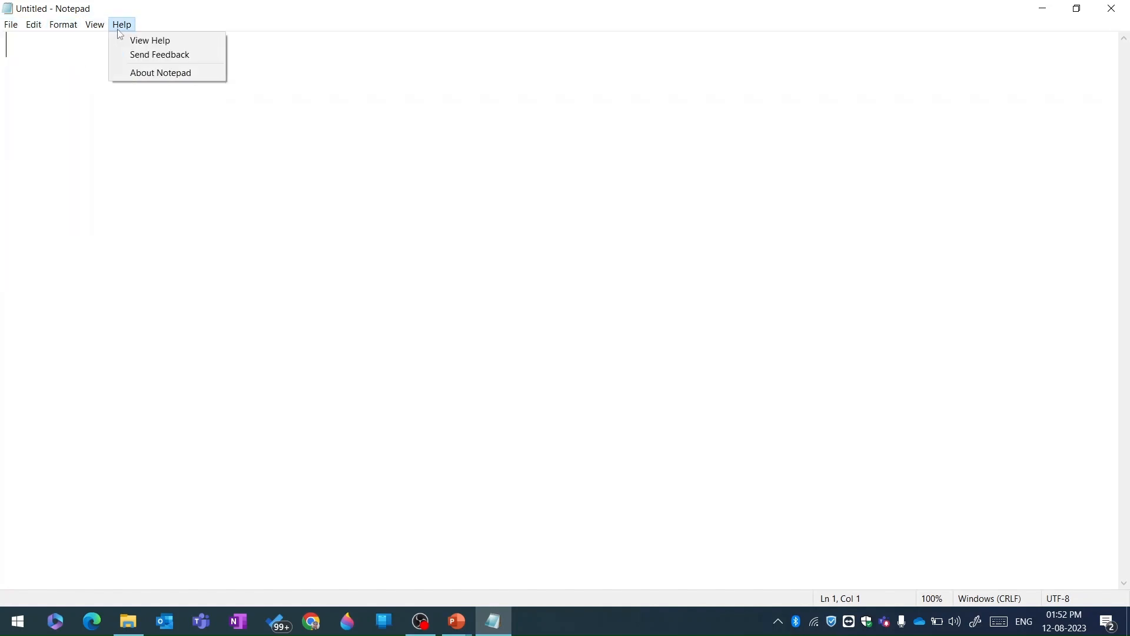
{"action": "mouse_move", "coordinate": [10, 29]}
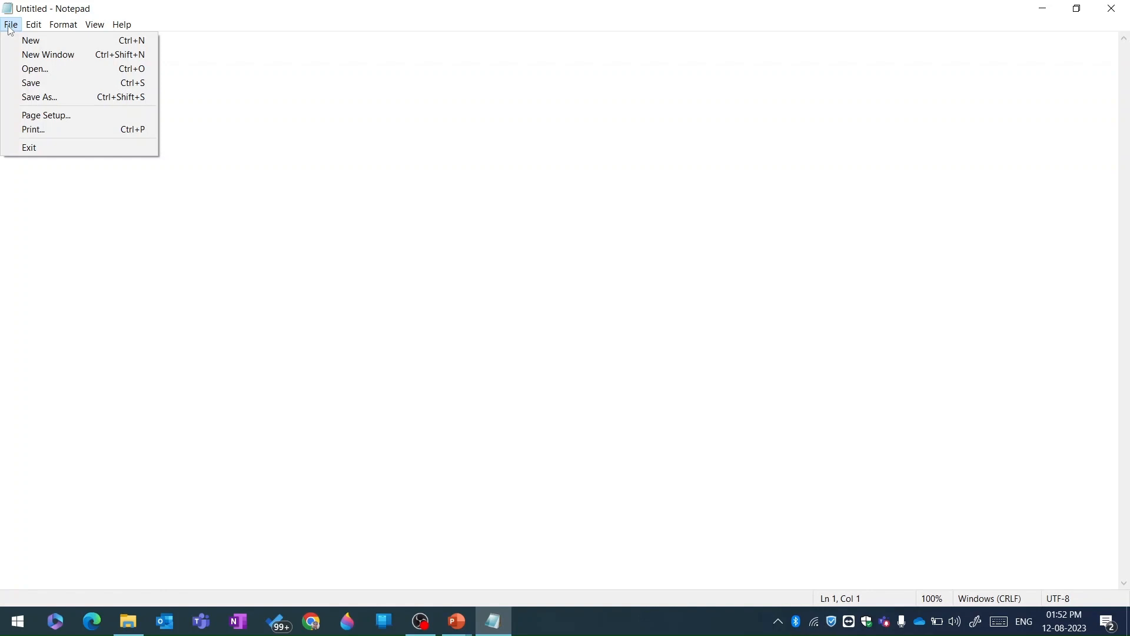
{"action": "left_click", "coordinate": [25, 58]}
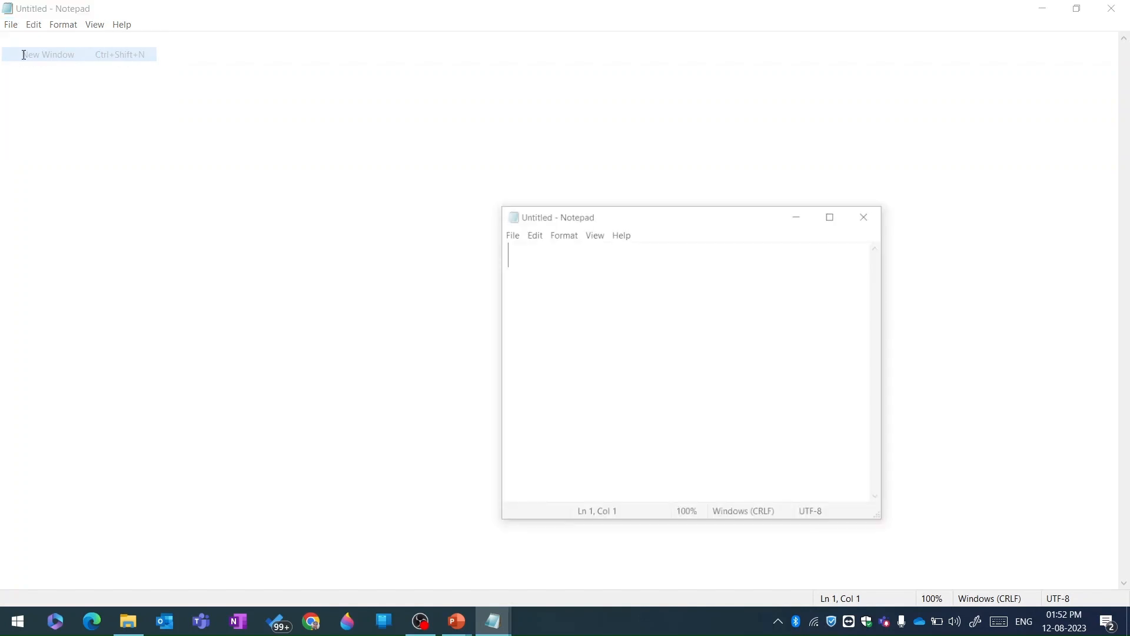
{"action": "left_click", "coordinate": [866, 214]}
- Start a new document and write the sentence "Computer is an electronic device." on the first line
{"action": "left_click", "coordinate": [9, 25]}
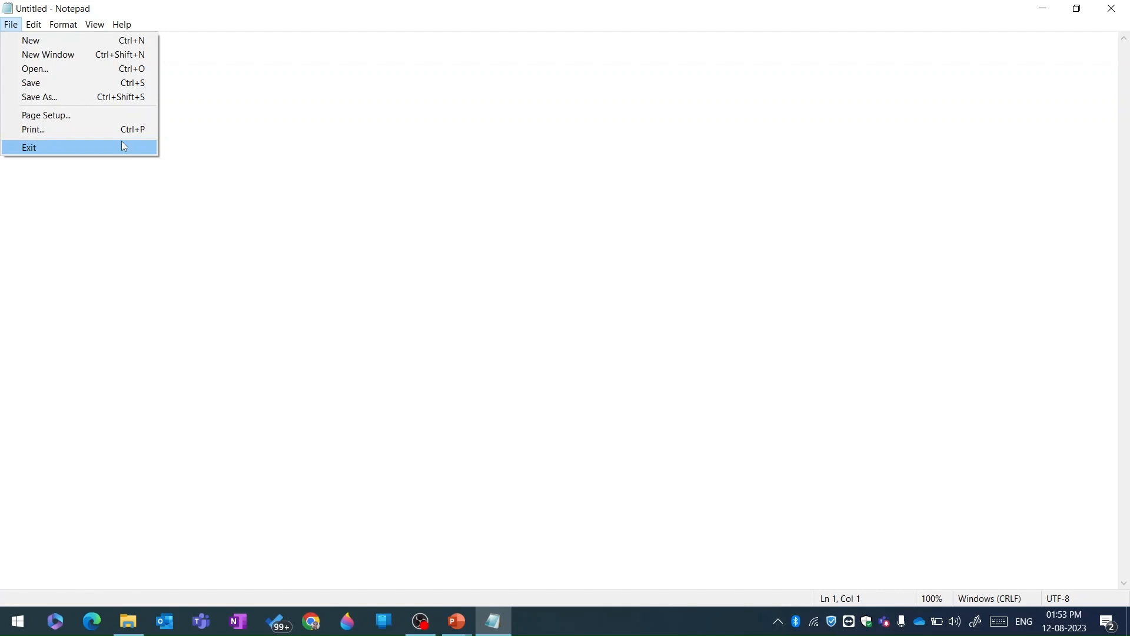
{"action": "left_click", "coordinate": [125, 41]}
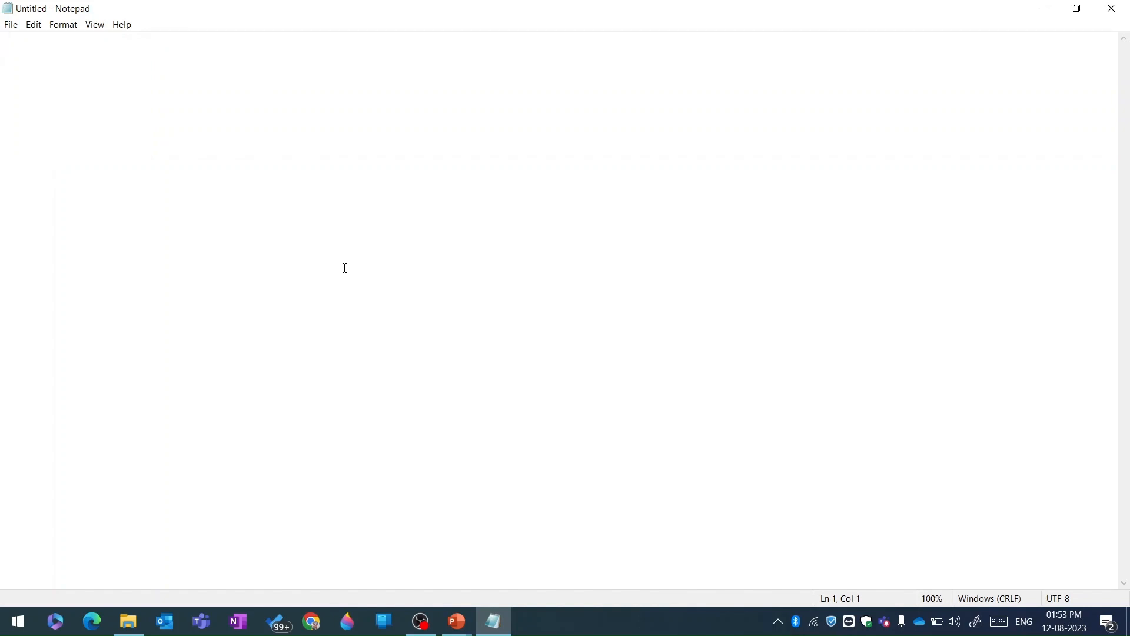
{"action": "type", "text": "Compu"}
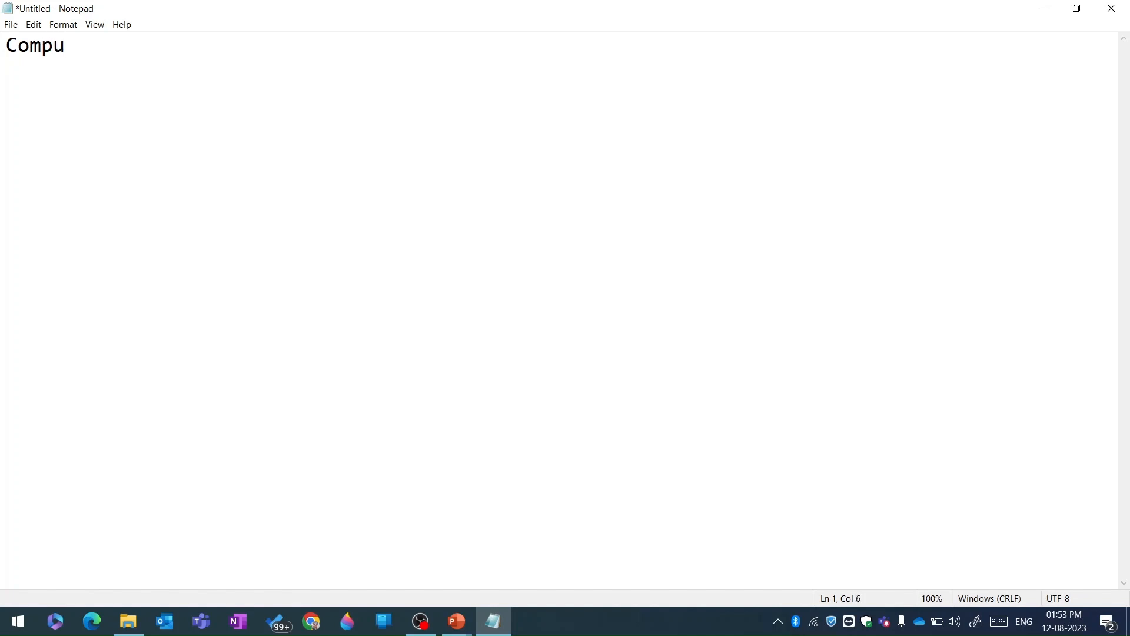
{"action": "type", "text": "ter is an ele"}
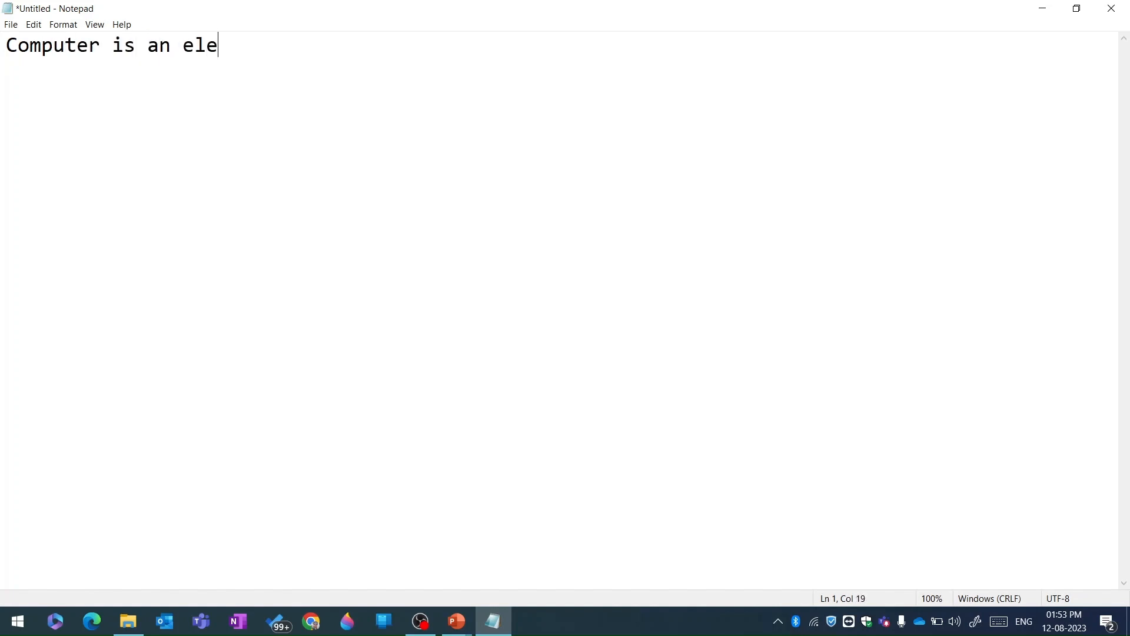
{"action": "type", "text": "ctronic device"}
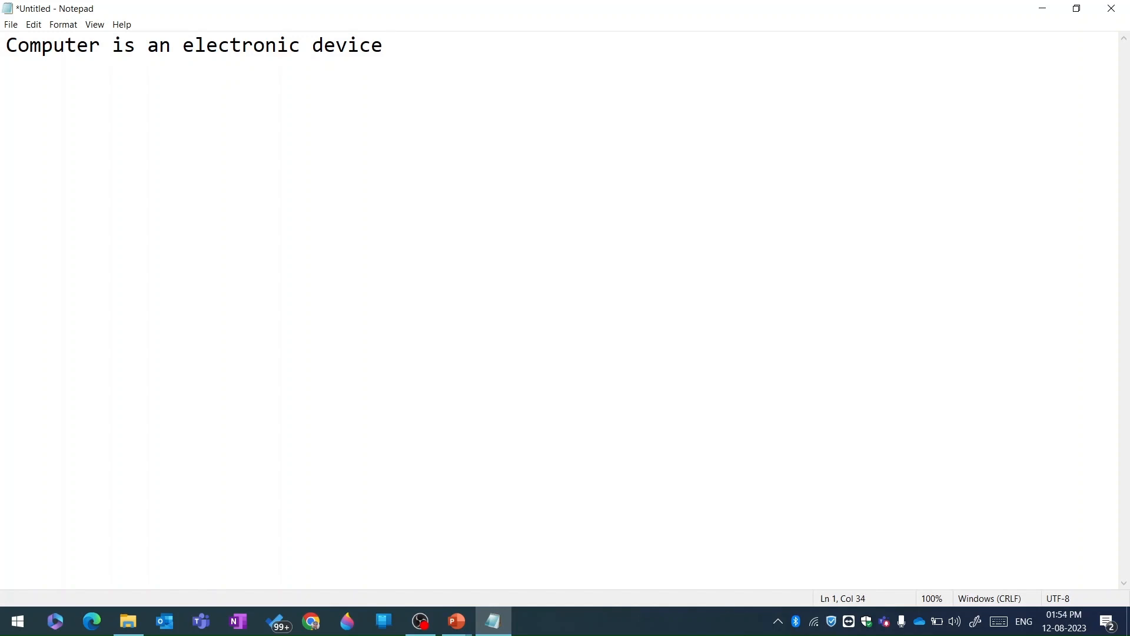
{"action": "key", "text": "BackSpace"}
{"action": "type", "text": "."}
- Save the document in the Downloads folder as a text document named "test doc 1"
{"action": "left_click", "coordinate": [9, 27]}
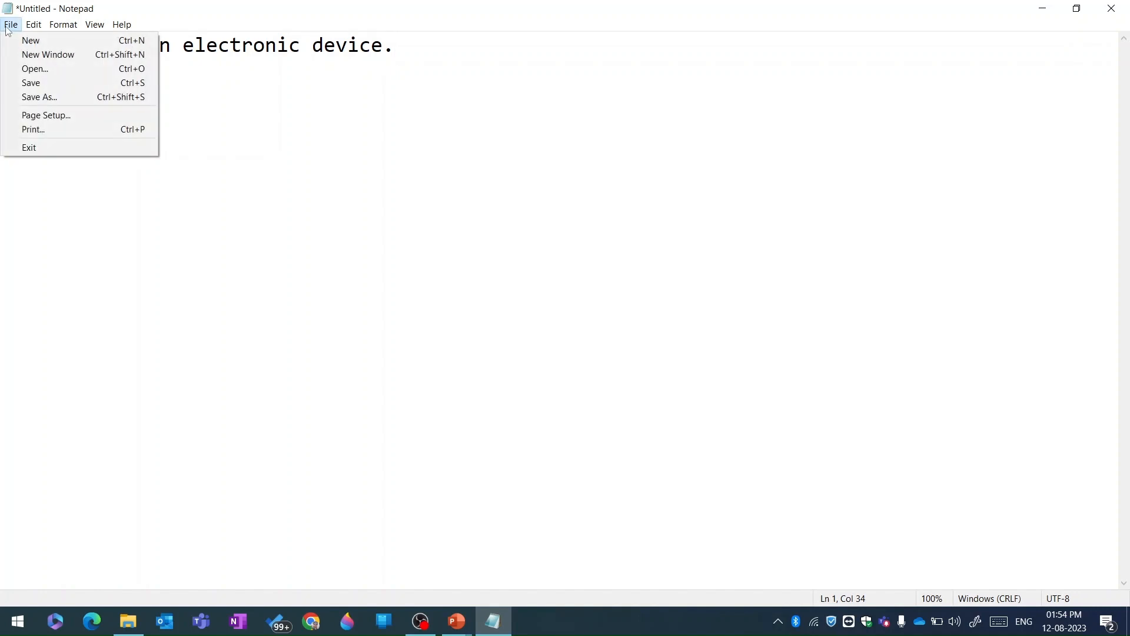
{"action": "left_click", "coordinate": [16, 87]}
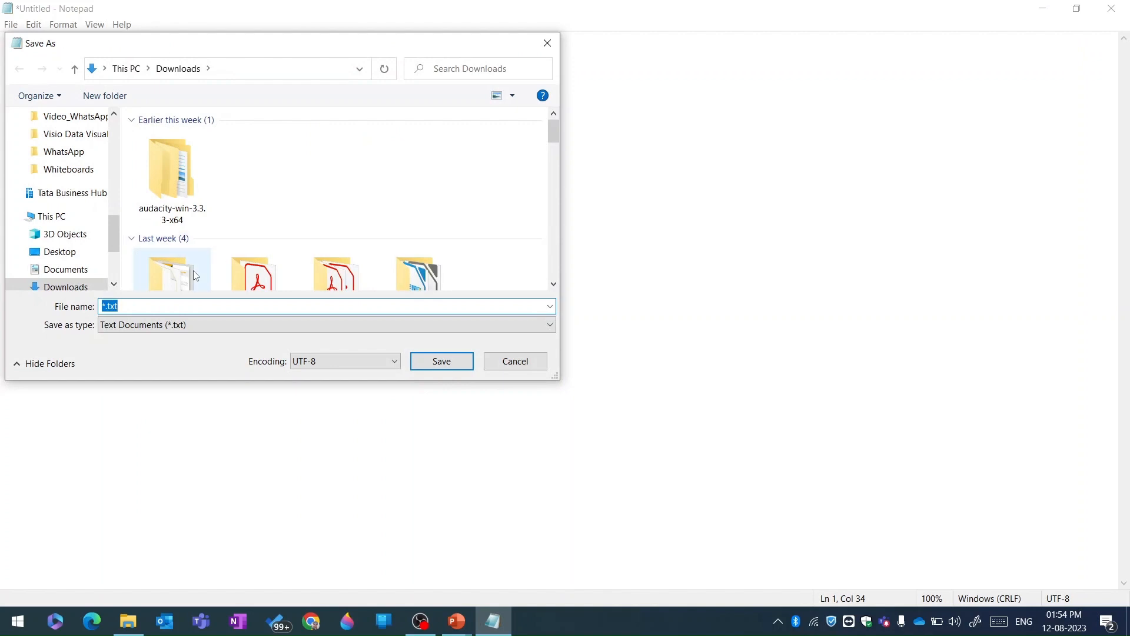
{"action": "type", "text": "doc"}
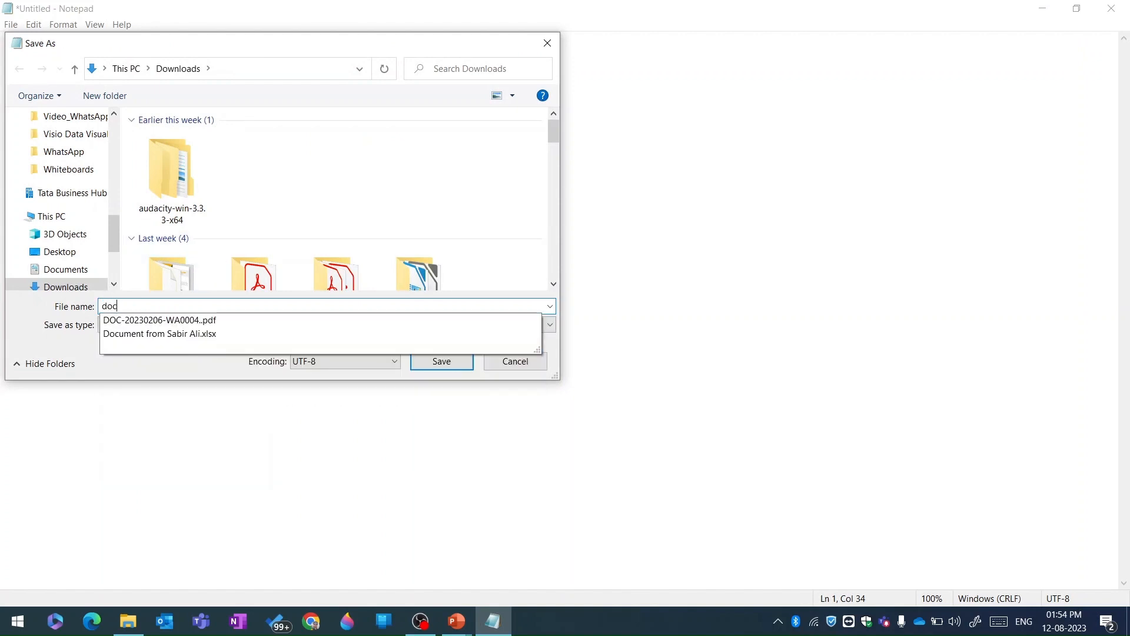
{"action": "key", "text": "BackSpace"}
{"action": "key", "text": "BackSpace"}
{"action": "key", "text": "BackSpace"}
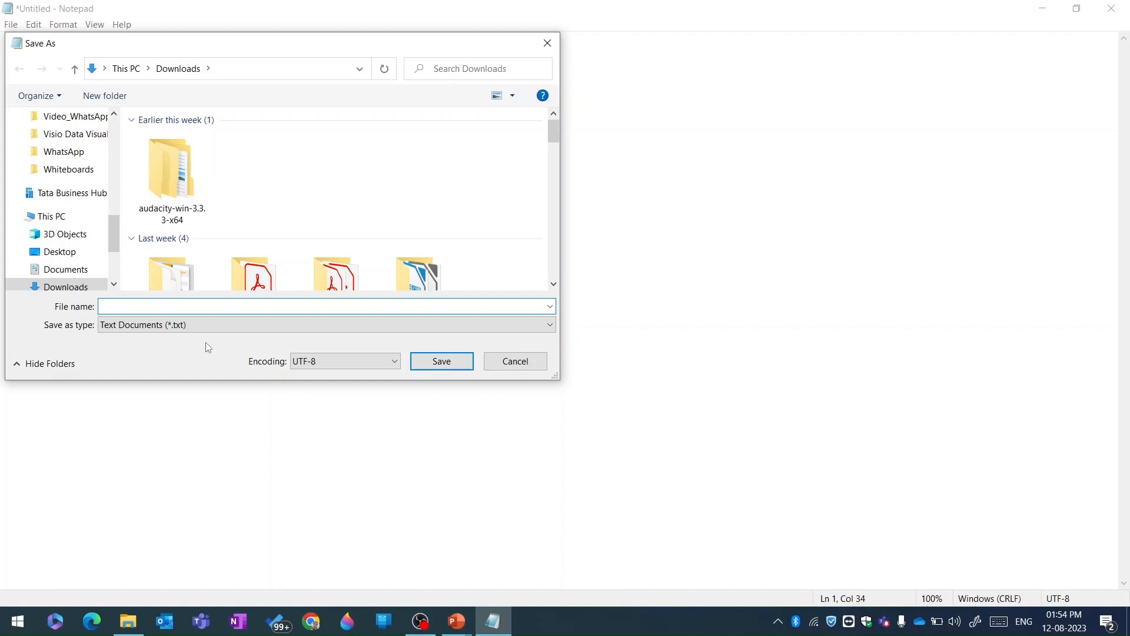
{"action": "type", "text": "t"}
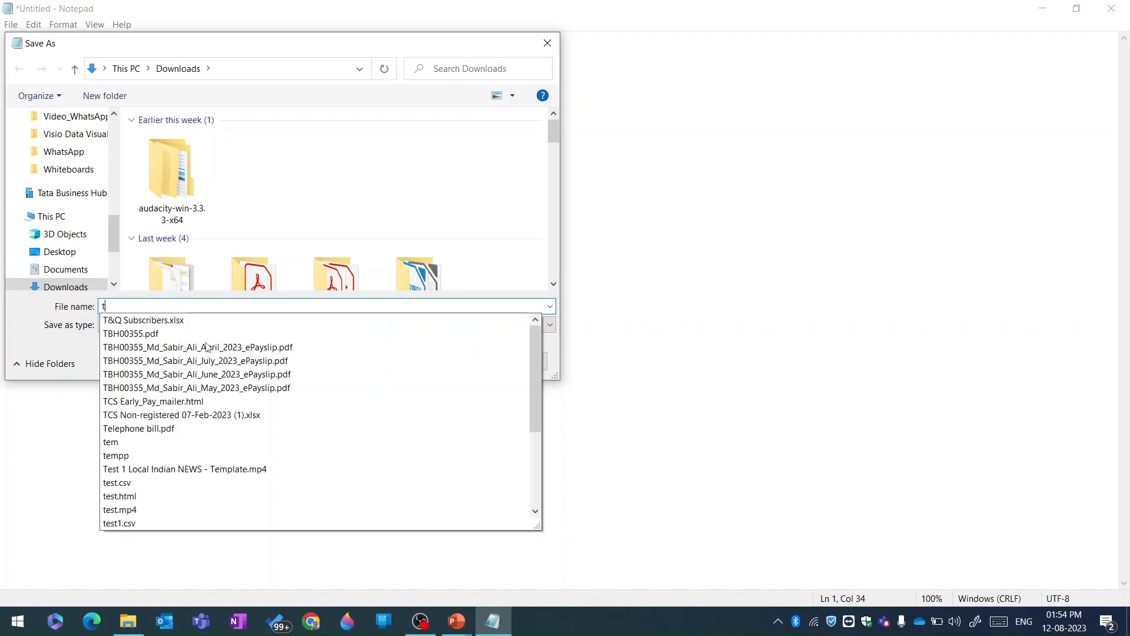
{"action": "type", "text": "est doc 1"}
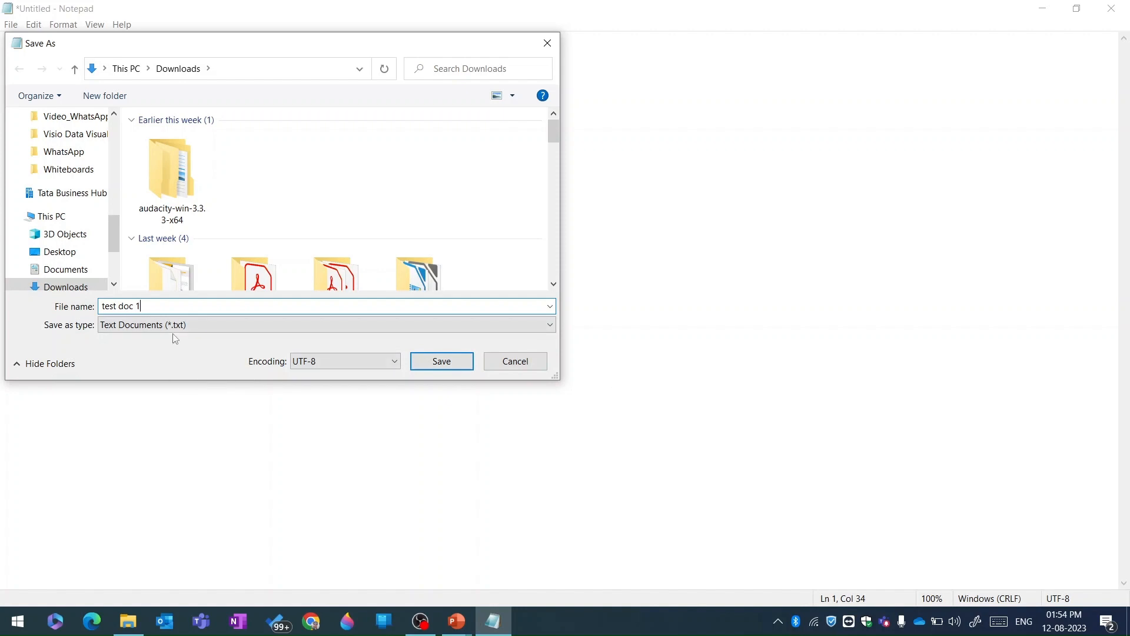
{"action": "left_click", "coordinate": [462, 363]}
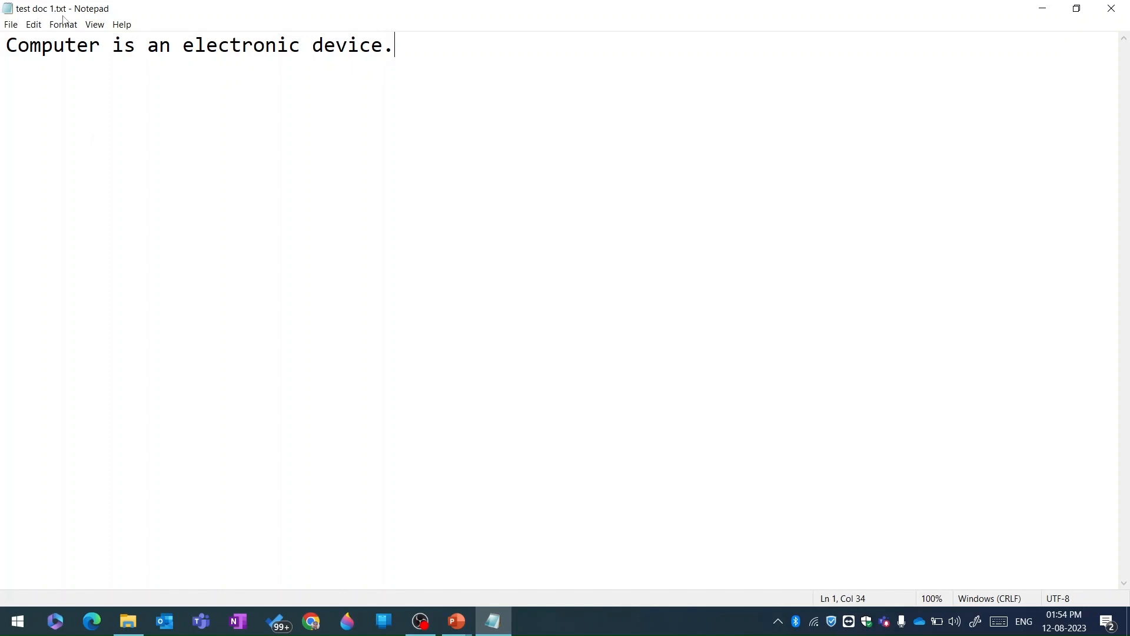
- Save a copy of the document in Downloads under the name "test doc 2.txt"
{"action": "left_click", "coordinate": [9, 30]}
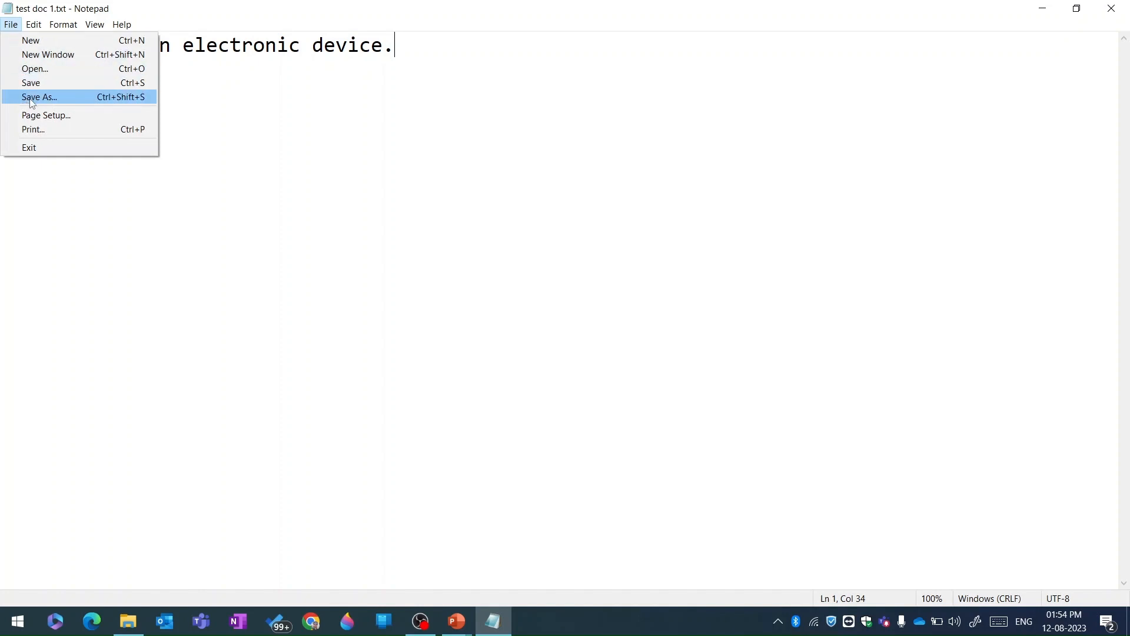
{"action": "left_click", "coordinate": [235, 96]}
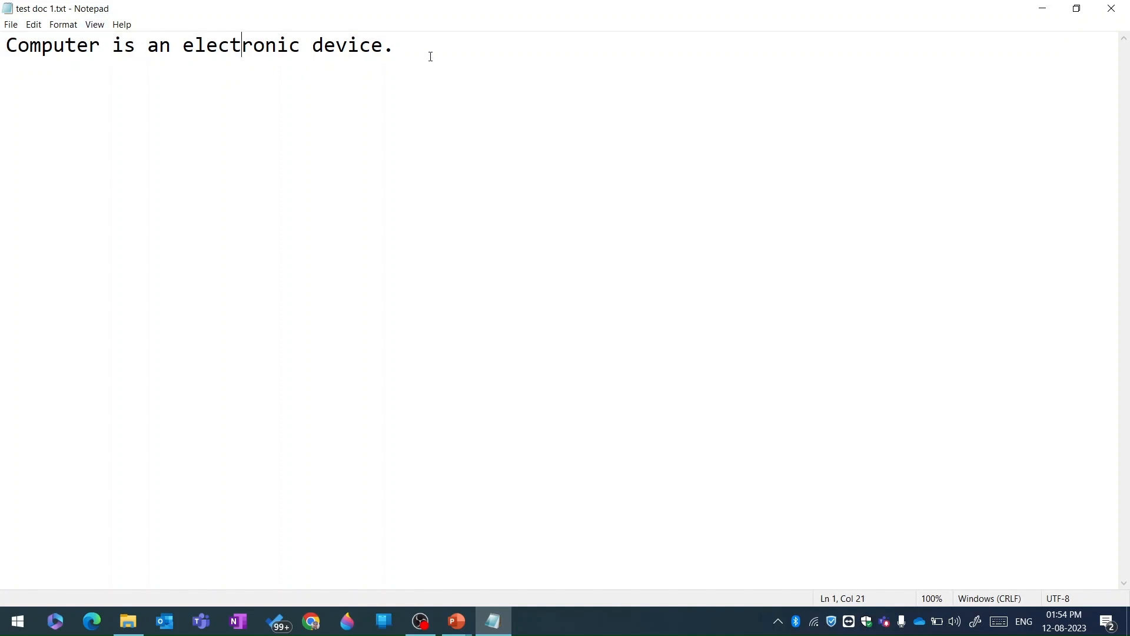
{"action": "left_click", "coordinate": [18, 27]}
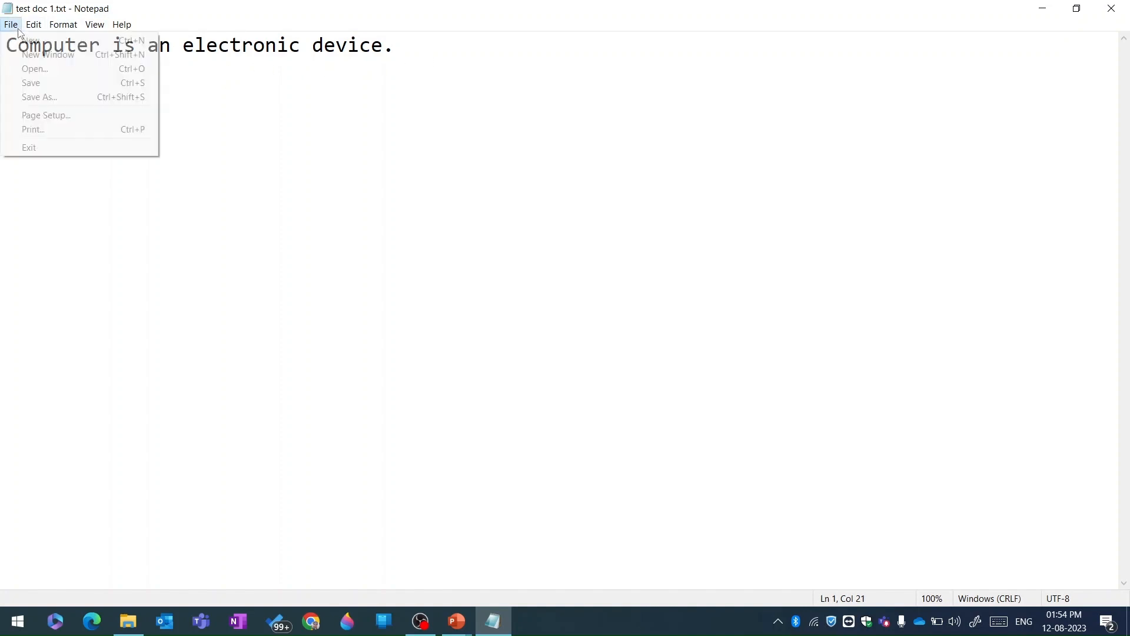
{"action": "left_click", "coordinate": [31, 98]}
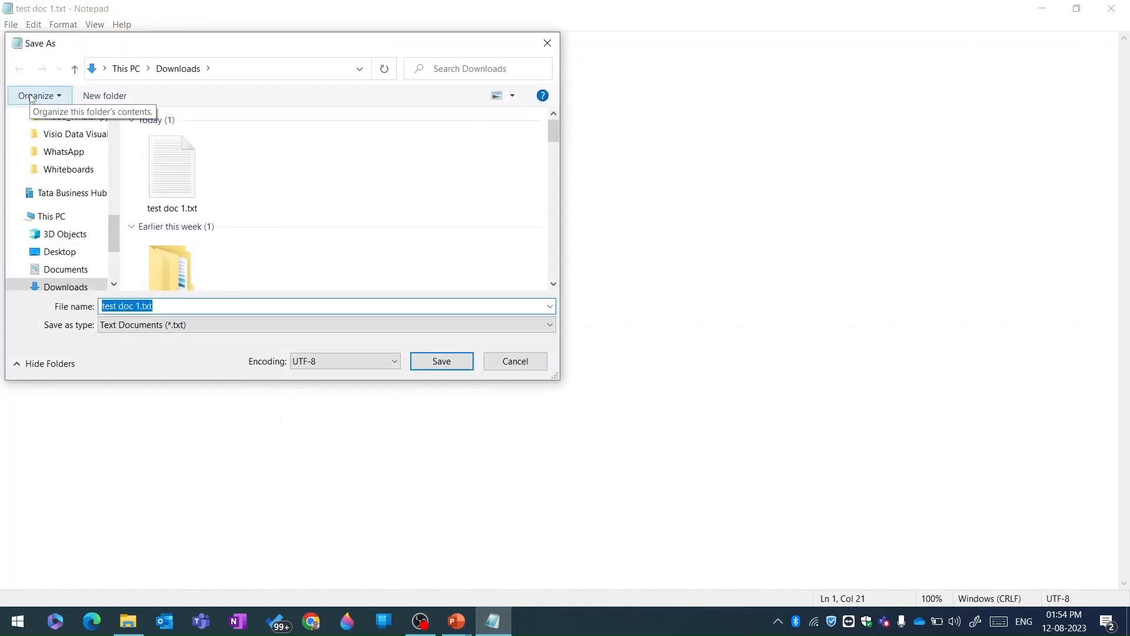
{"action": "key", "text": "End"}
{"action": "key", "text": "shift+Left"}
{"action": "type", "text": "2"}
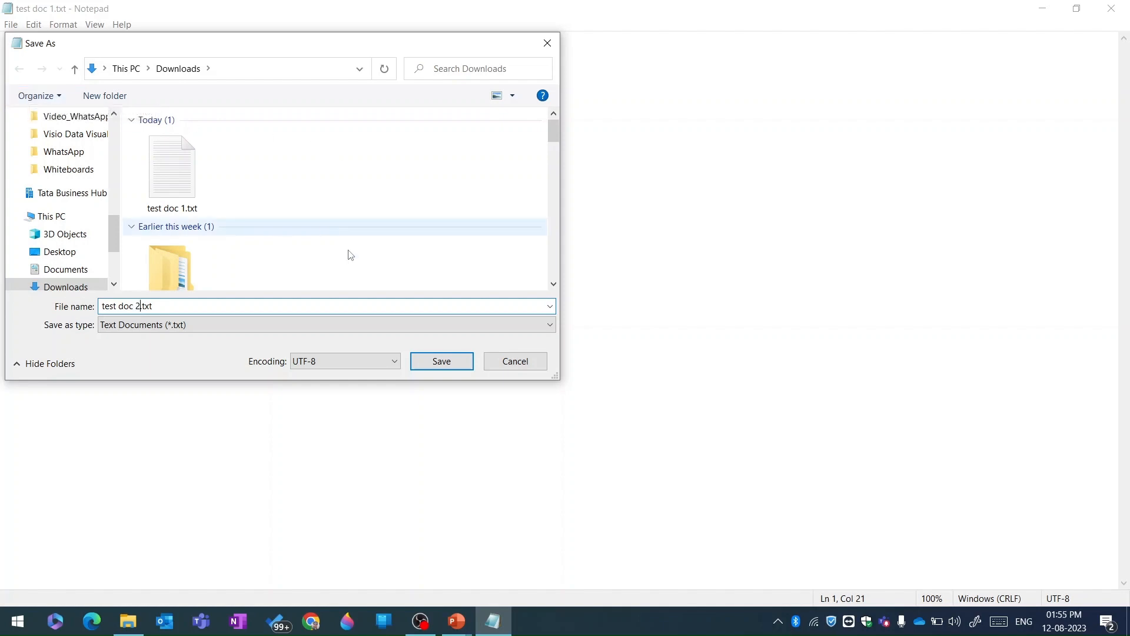
{"action": "left_click", "coordinate": [446, 362]}
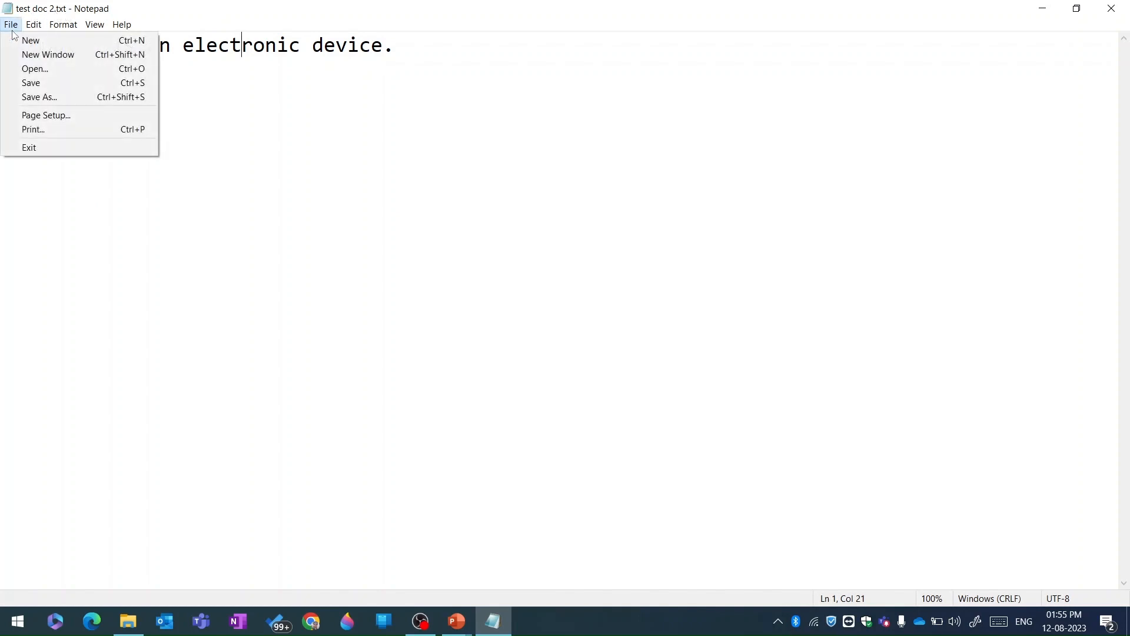
- Start a new blank document in the same window in place of test doc 2.txt
{"action": "left_click", "coordinate": [322, 89]}
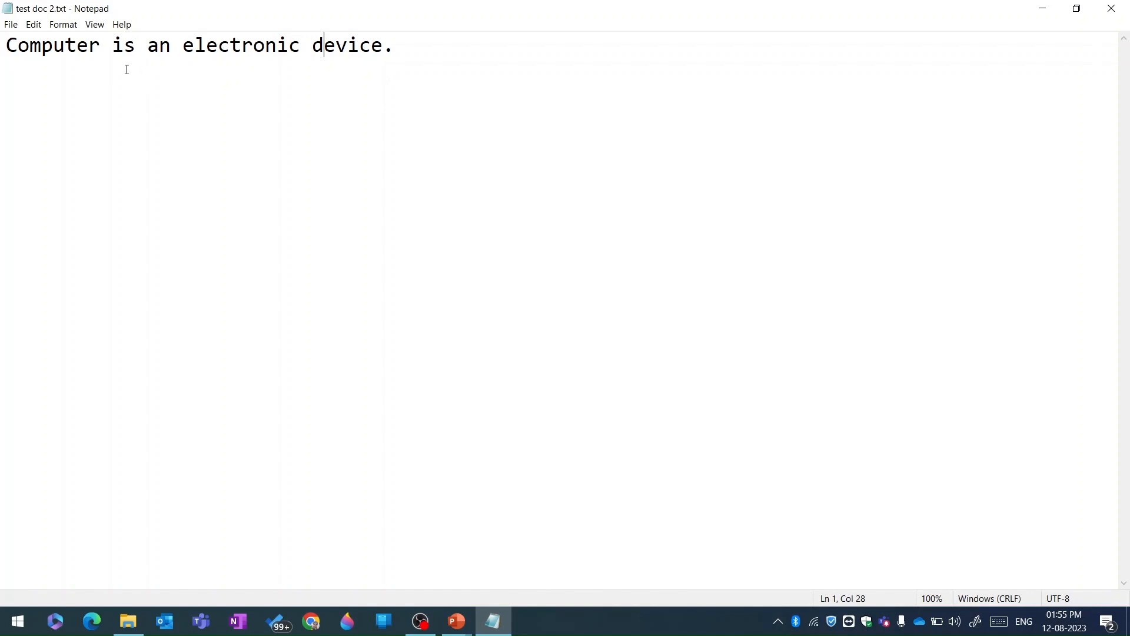
{"action": "left_click", "coordinate": [9, 26]}
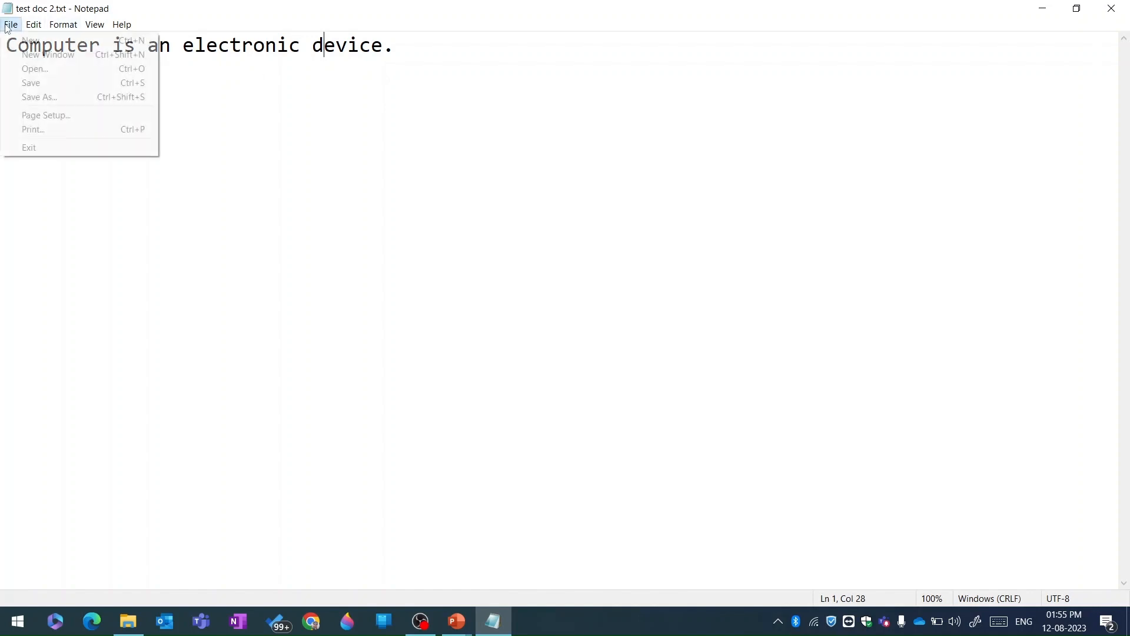
{"action": "left_click", "coordinate": [20, 42]}
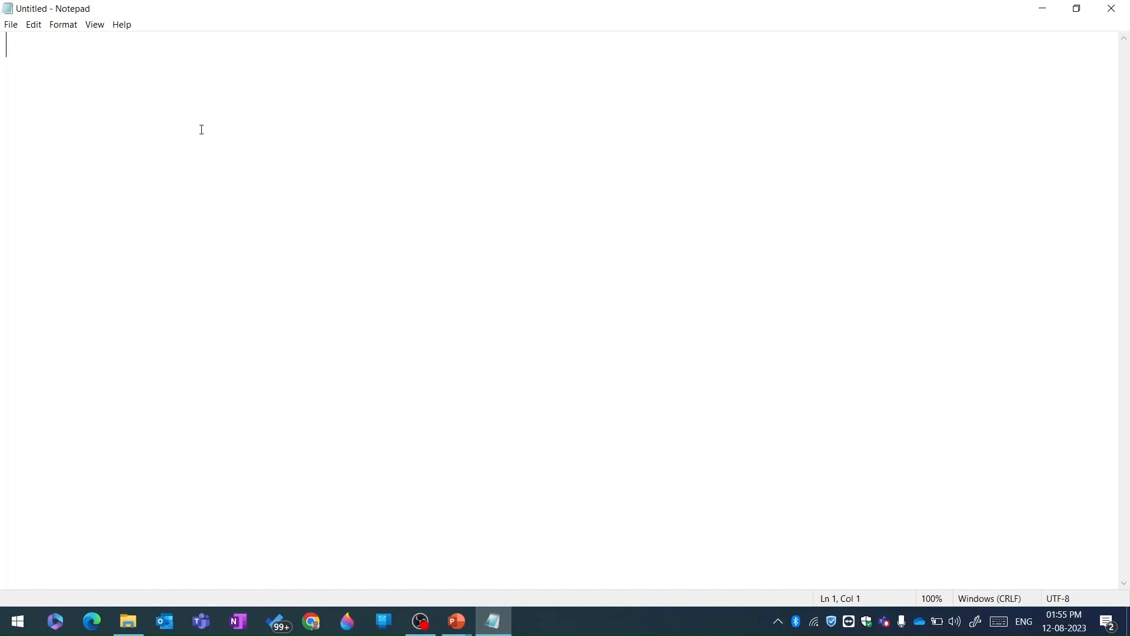
- Open test doc 1.txt from the Downloads folder, and bring up an additional empty Notepad window
{"action": "left_click", "coordinate": [11, 24]}
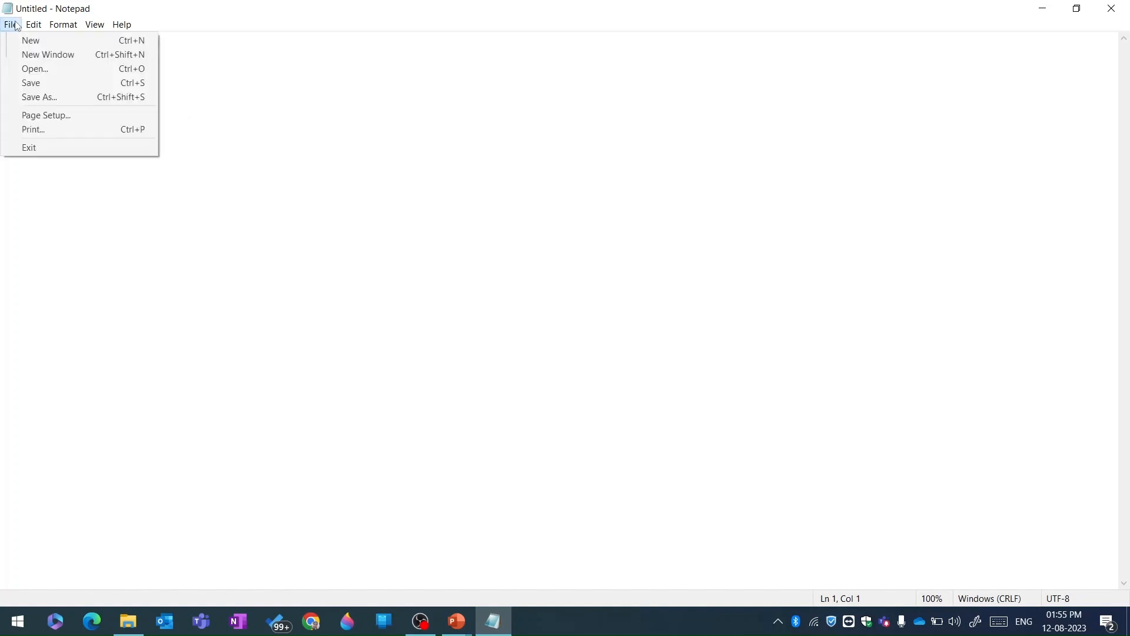
{"action": "left_click", "coordinate": [32, 70]}
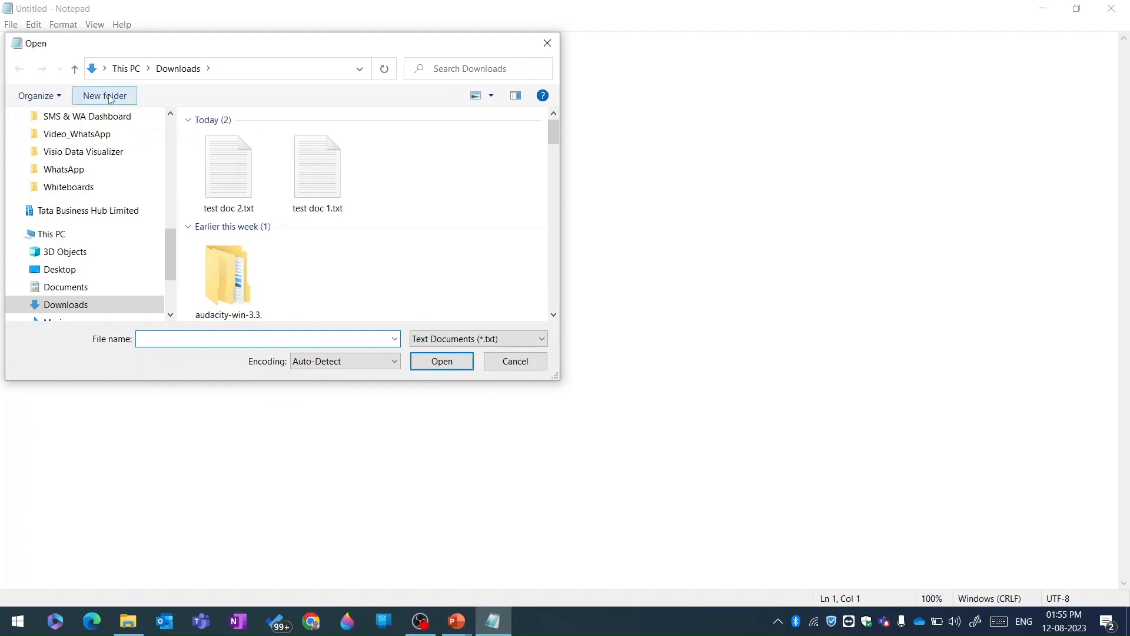
{"action": "double_click", "coordinate": [306, 158]}
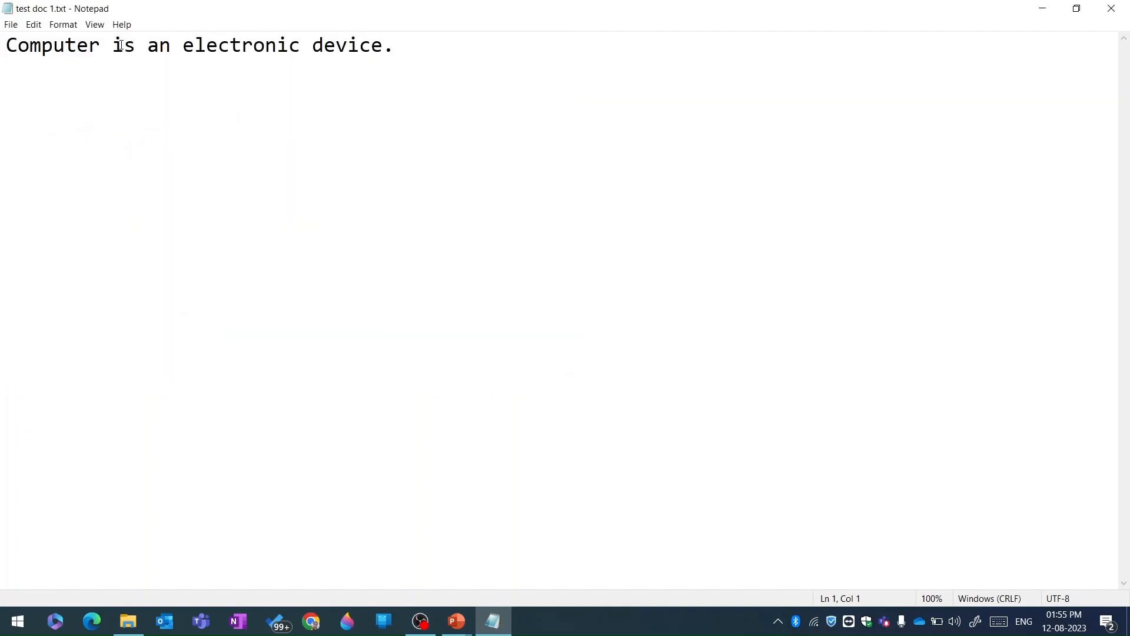
{"action": "left_click", "coordinate": [11, 25]}
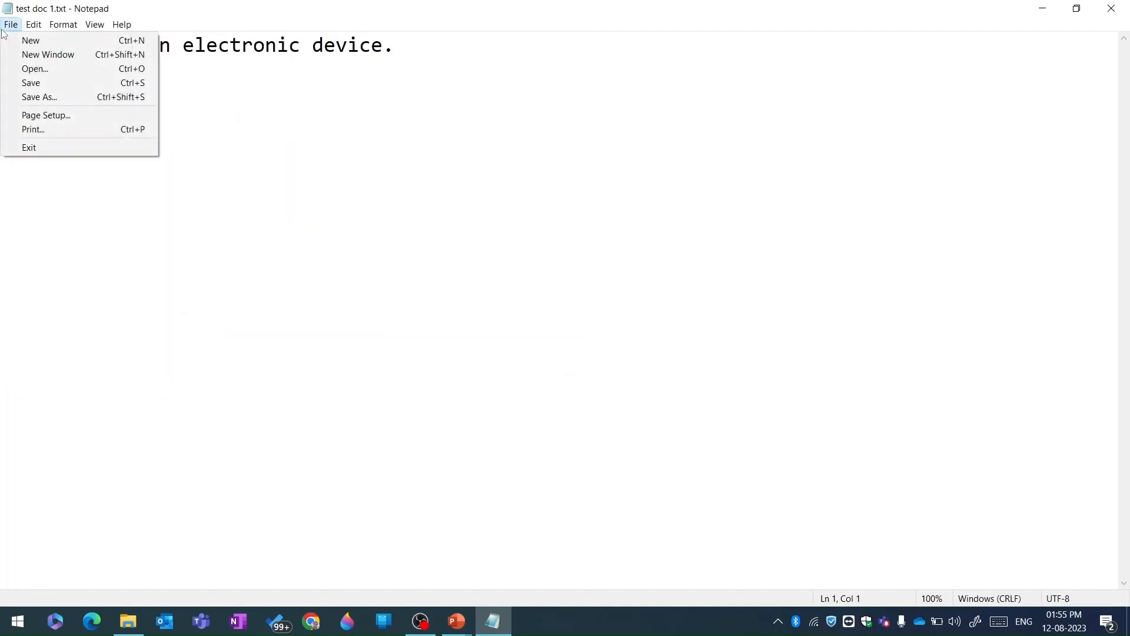
{"action": "left_click", "coordinate": [17, 56]}
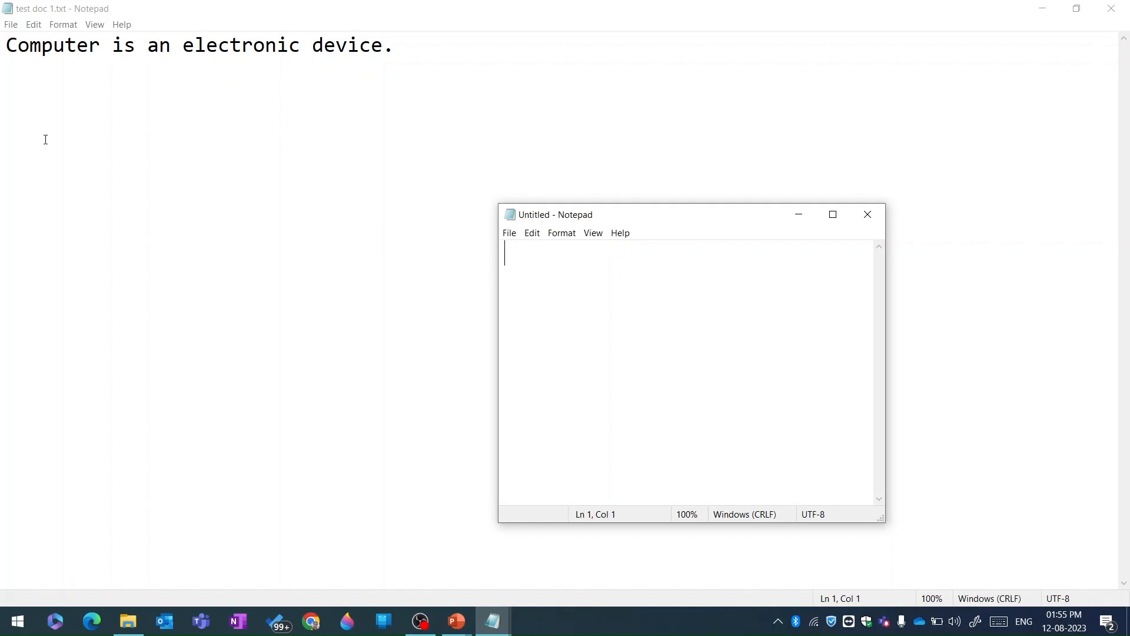
- Close the extra empty Notepad window and bring up the page setup for test doc 1.txt
{"action": "left_click", "coordinate": [867, 214]}
{"action": "left_click", "coordinate": [18, 27]}
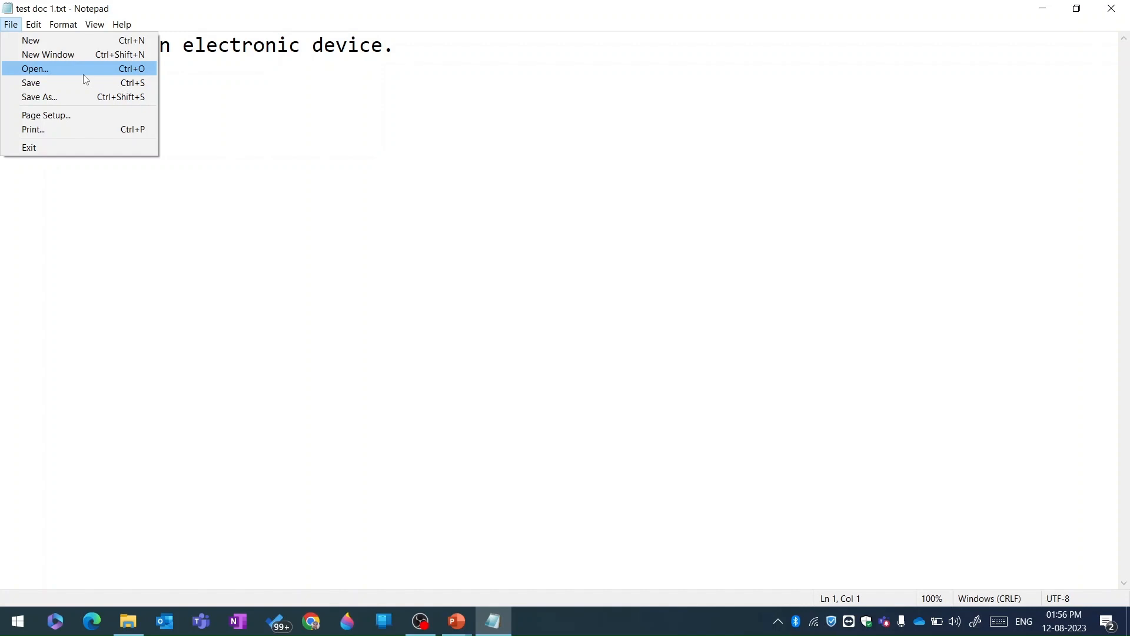
{"action": "left_click", "coordinate": [103, 116]}
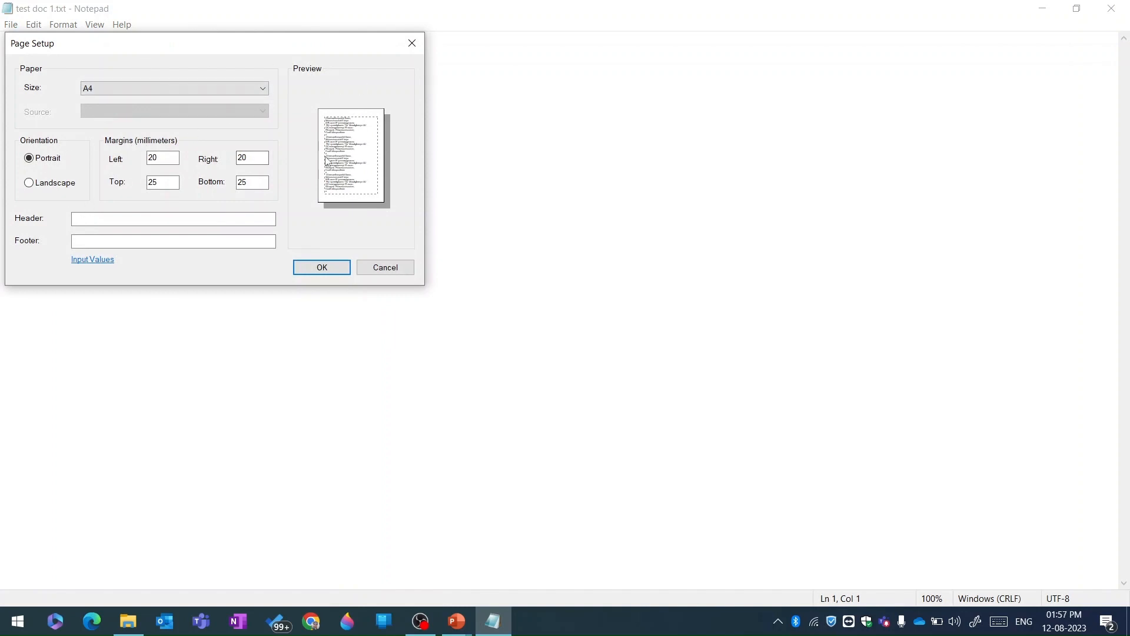
- Try landscape orientation, return to portrait on A4 paper, and leave the page setup without applying anything
{"action": "left_click", "coordinate": [44, 184]}
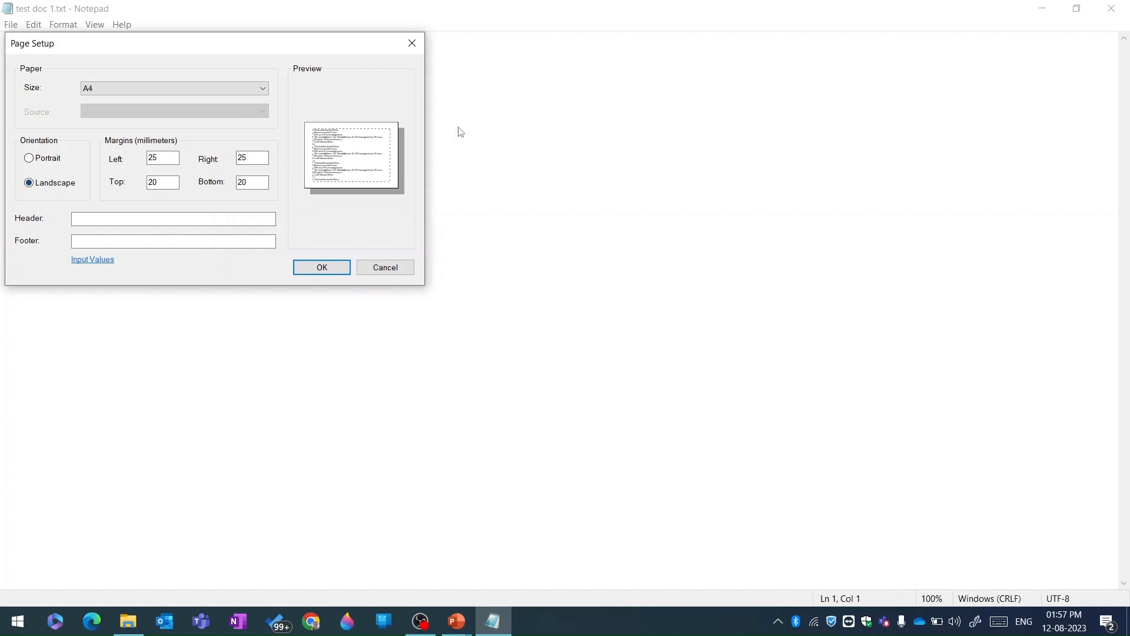
{"action": "left_click", "coordinate": [34, 160]}
{"action": "left_click", "coordinate": [169, 87]}
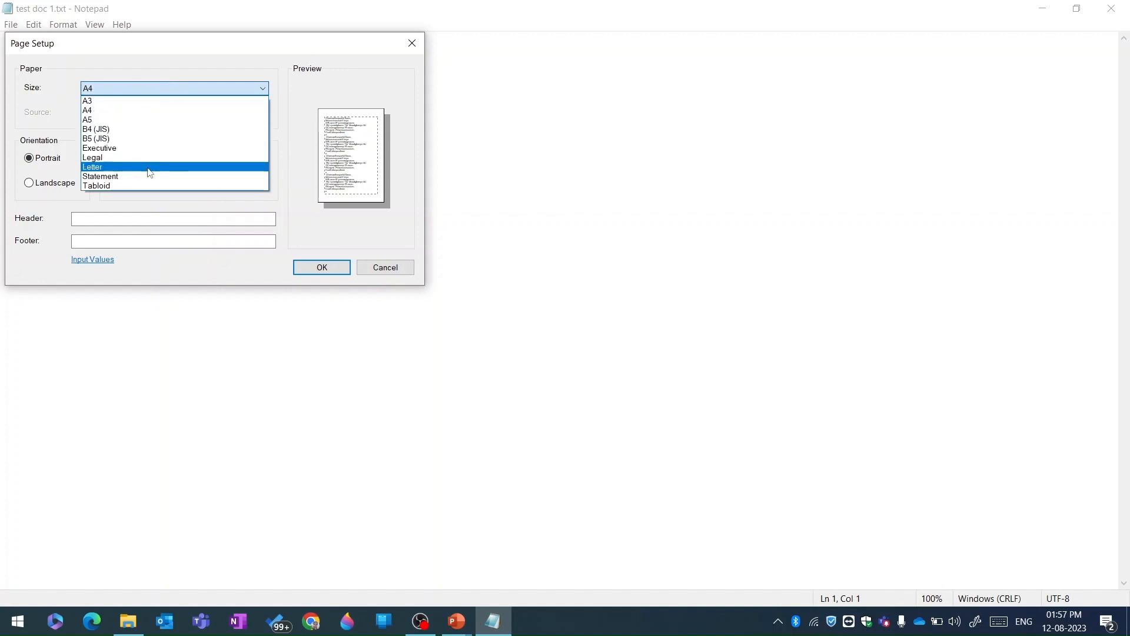
{"action": "left_click", "coordinate": [154, 111]}
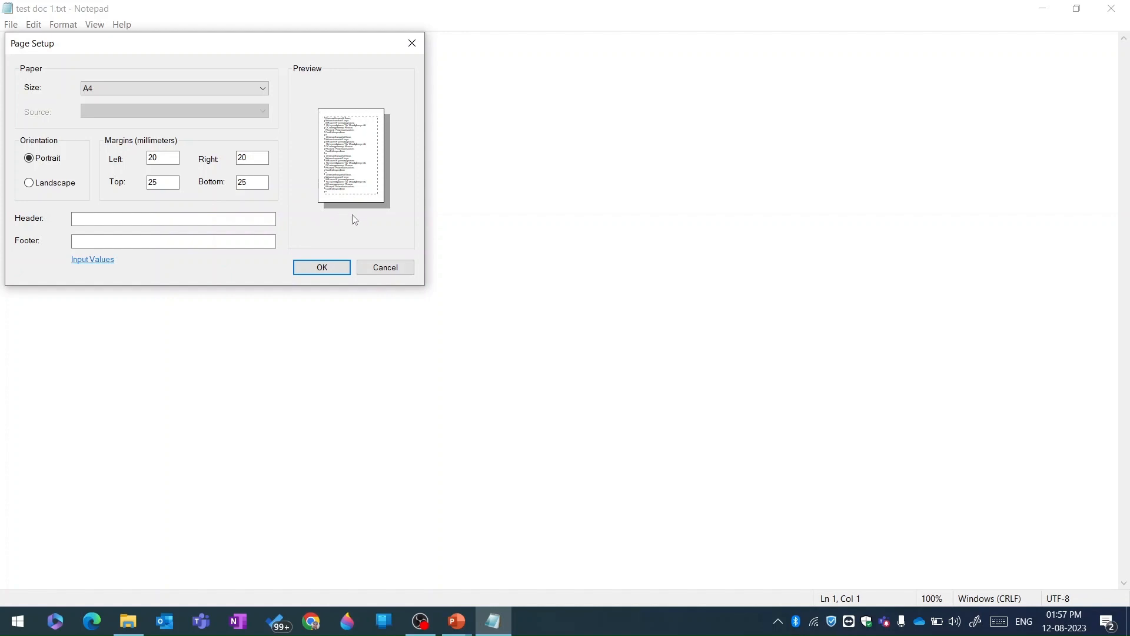
{"action": "left_click", "coordinate": [206, 218]}
{"action": "left_click", "coordinate": [141, 243]}
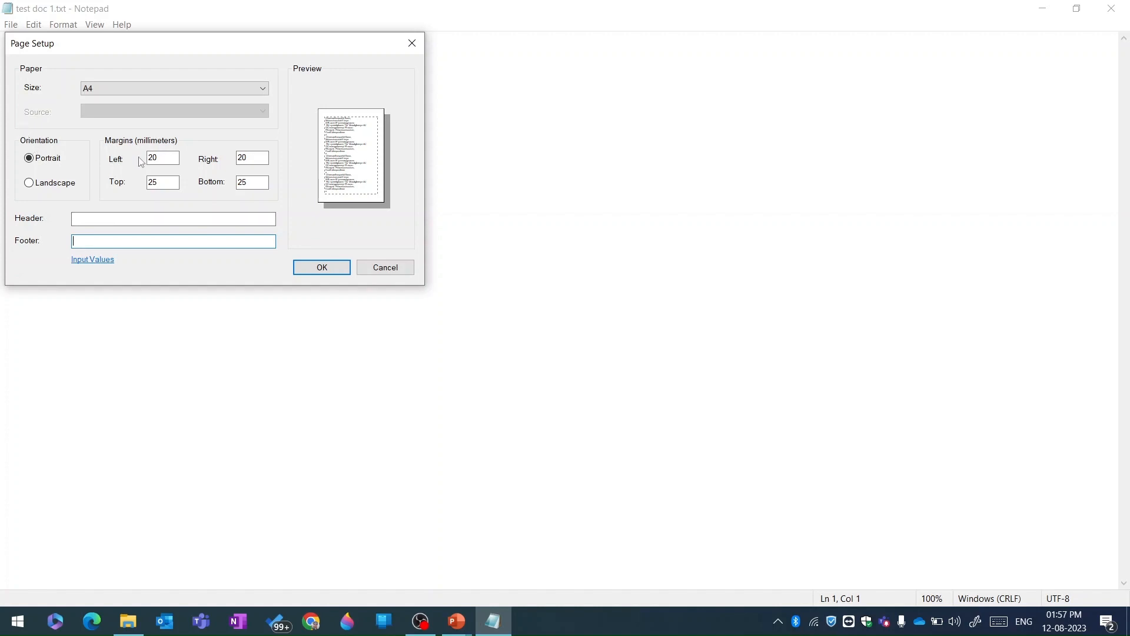
{"action": "left_click", "coordinate": [388, 266]}
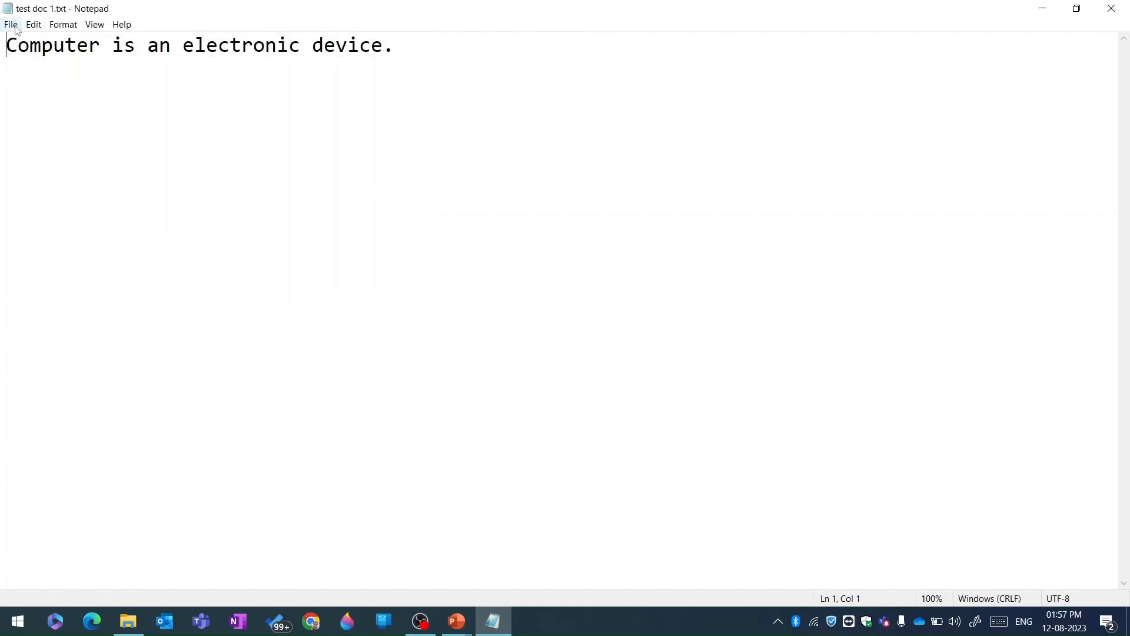
- Examine the print options for test doc 1.txt, leave without printing, and look over the Exit and Edit commands
{"action": "left_click", "coordinate": [12, 26]}
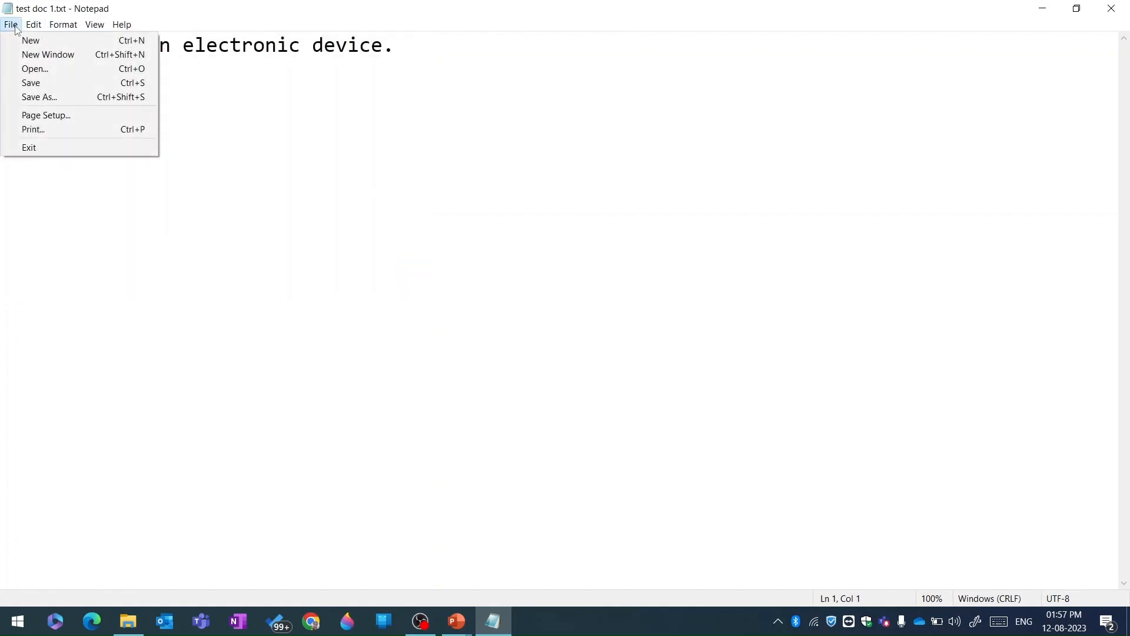
{"action": "left_click", "coordinate": [45, 130]}
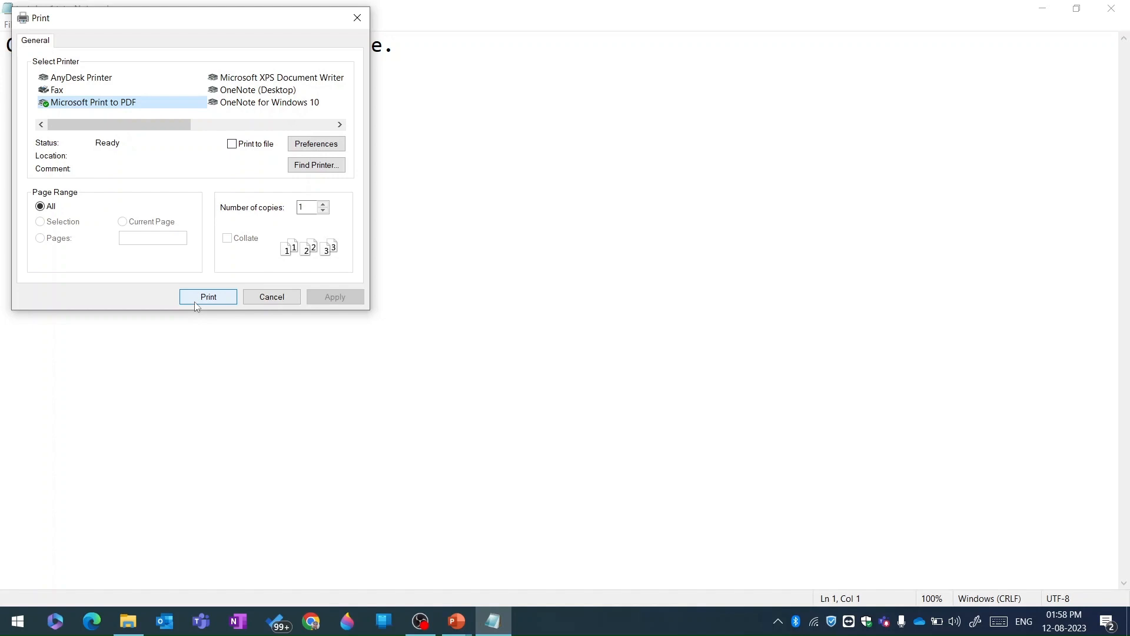
{"action": "left_click", "coordinate": [270, 298]}
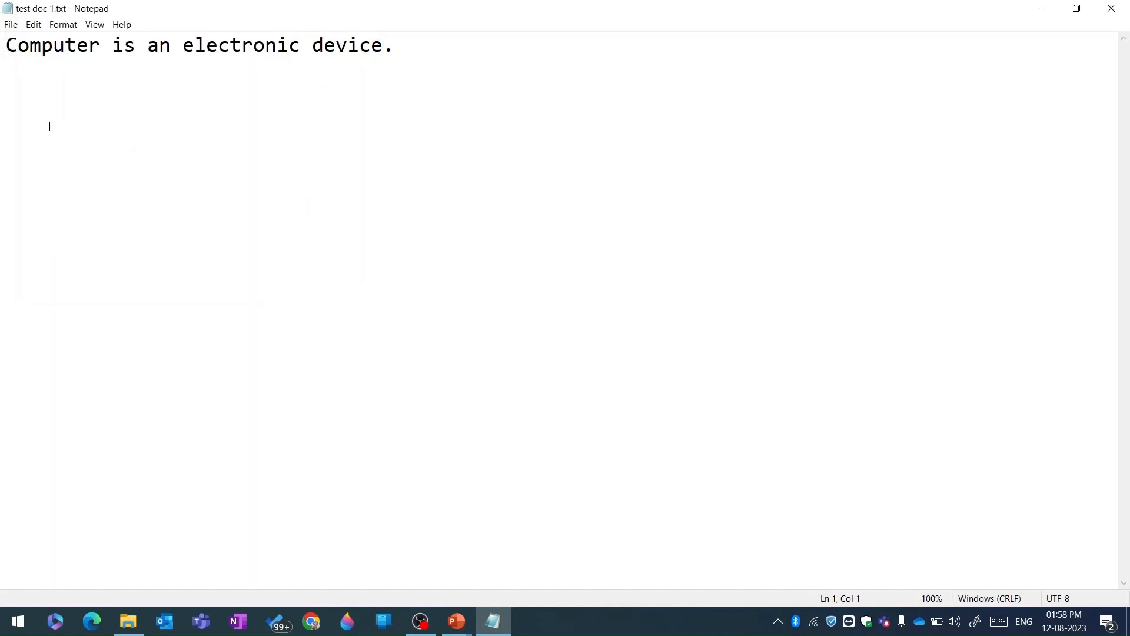
{"action": "left_click", "coordinate": [11, 24]}
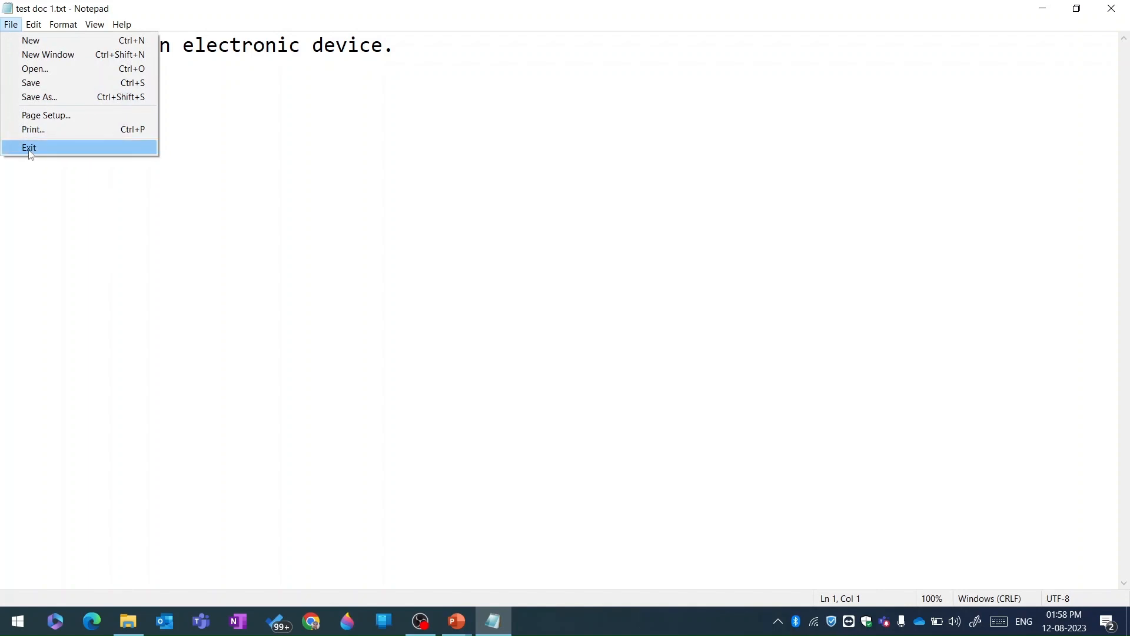
{"action": "mouse_move", "coordinate": [31, 22]}
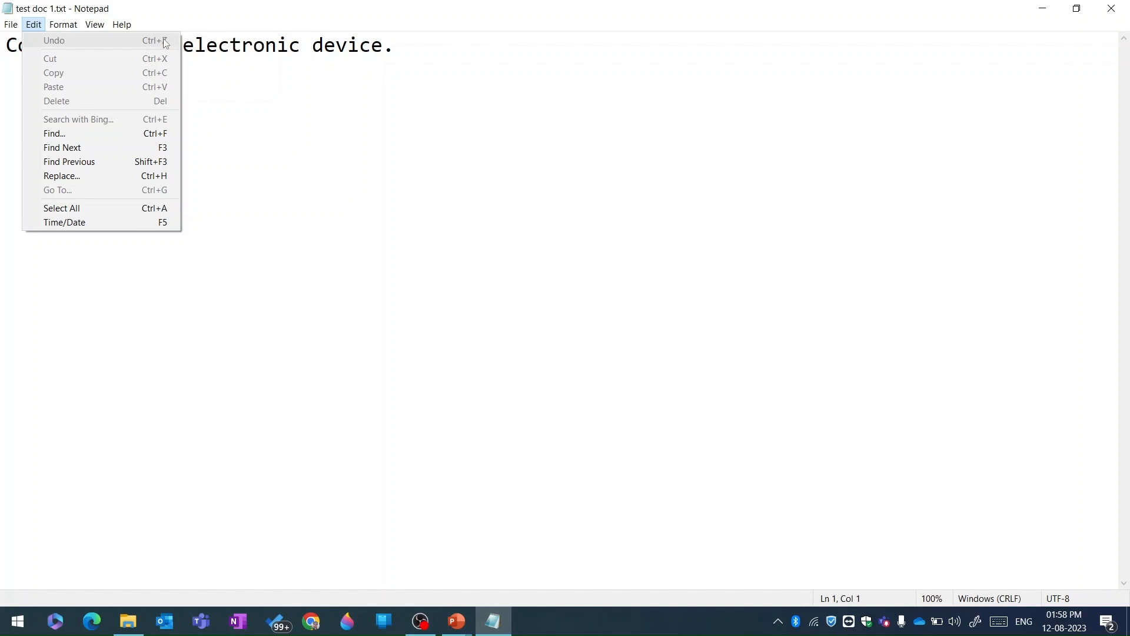
- Add the filler text "<Dmlfjdslkfjlkfj" after the sentence "Computer is an electronic device."
{"action": "left_click", "coordinate": [348, 55]}
{"action": "left_click", "coordinate": [411, 53]}
{"action": "type", "text": "<Dmlfjdslkf"}
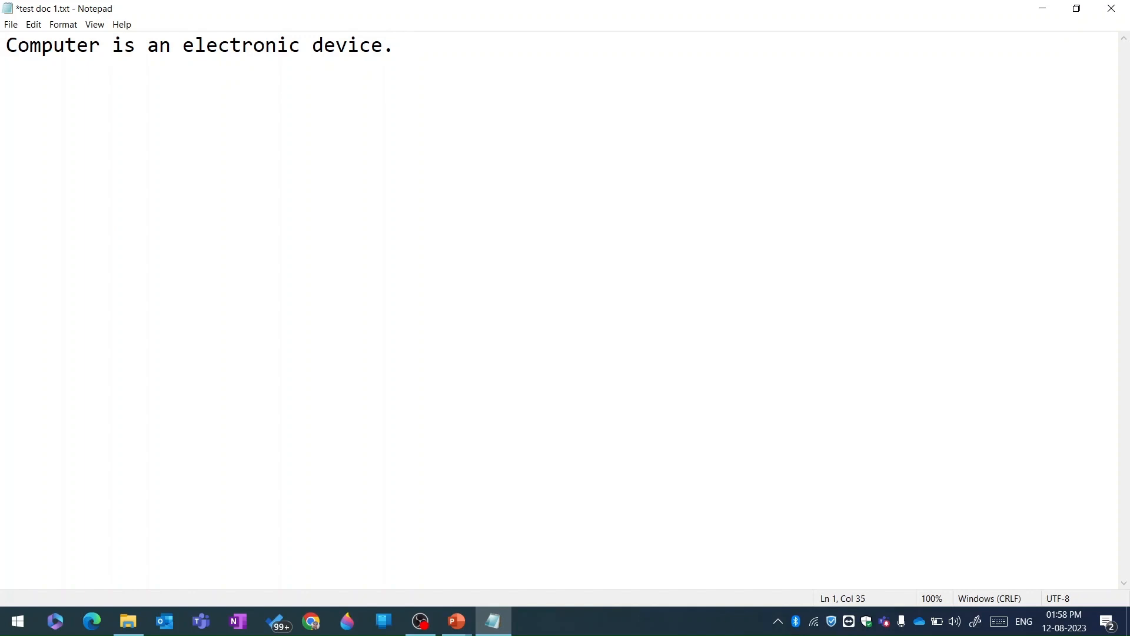
{"action": "type", "text": "jlkfj"}
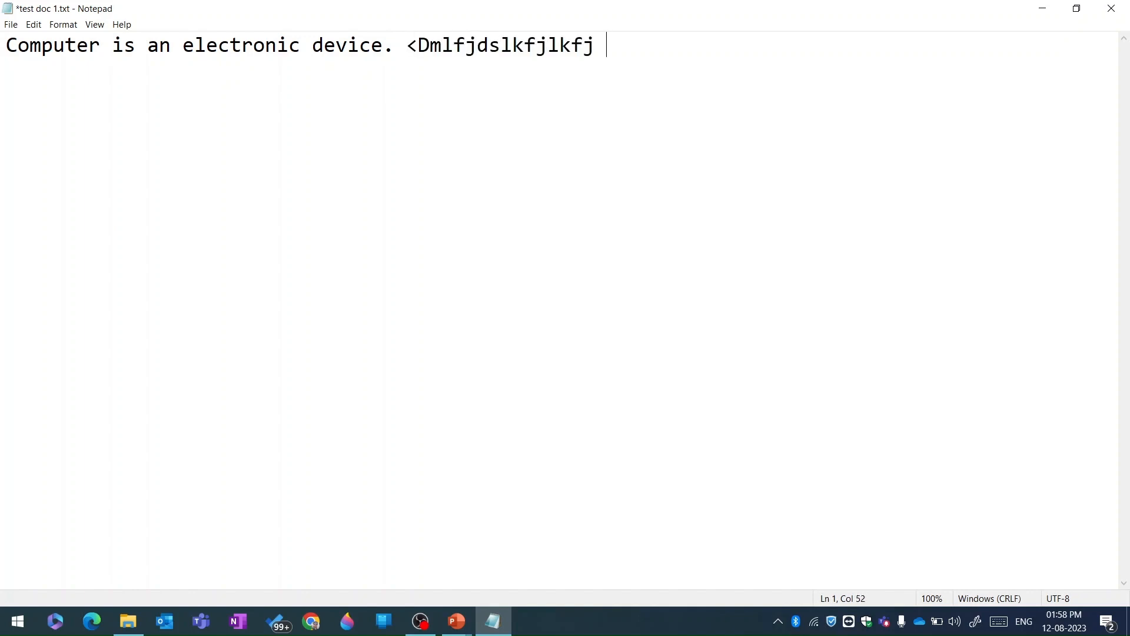
- Undo the added filler text, bring it back with a second Undo, and remove it with a third
{"action": "left_click", "coordinate": [34, 25]}
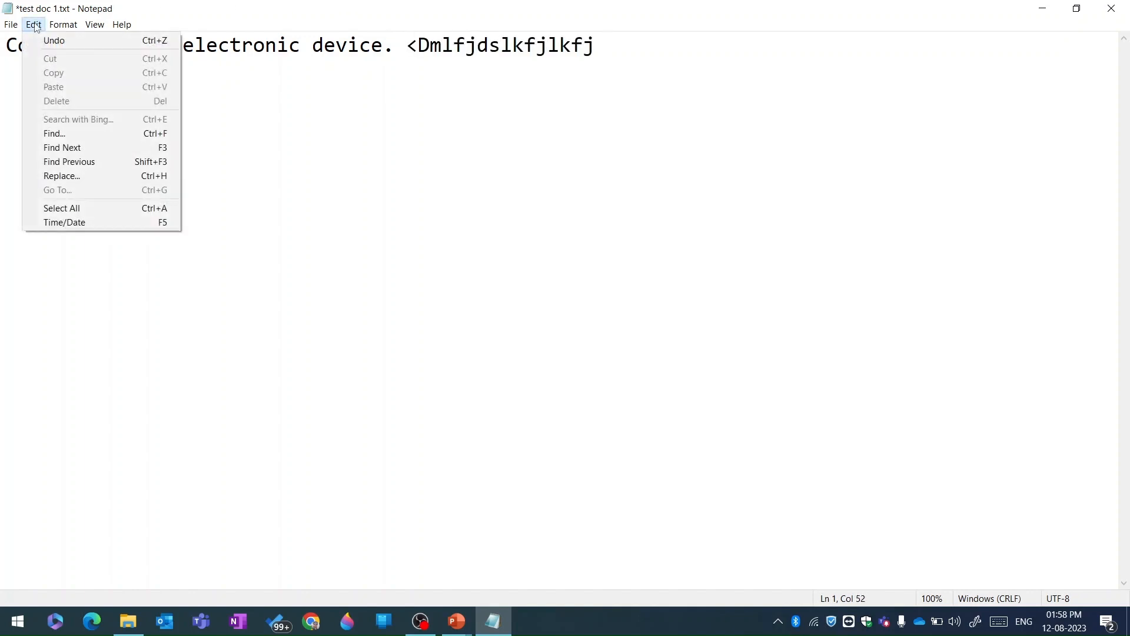
{"action": "left_click", "coordinate": [51, 42]}
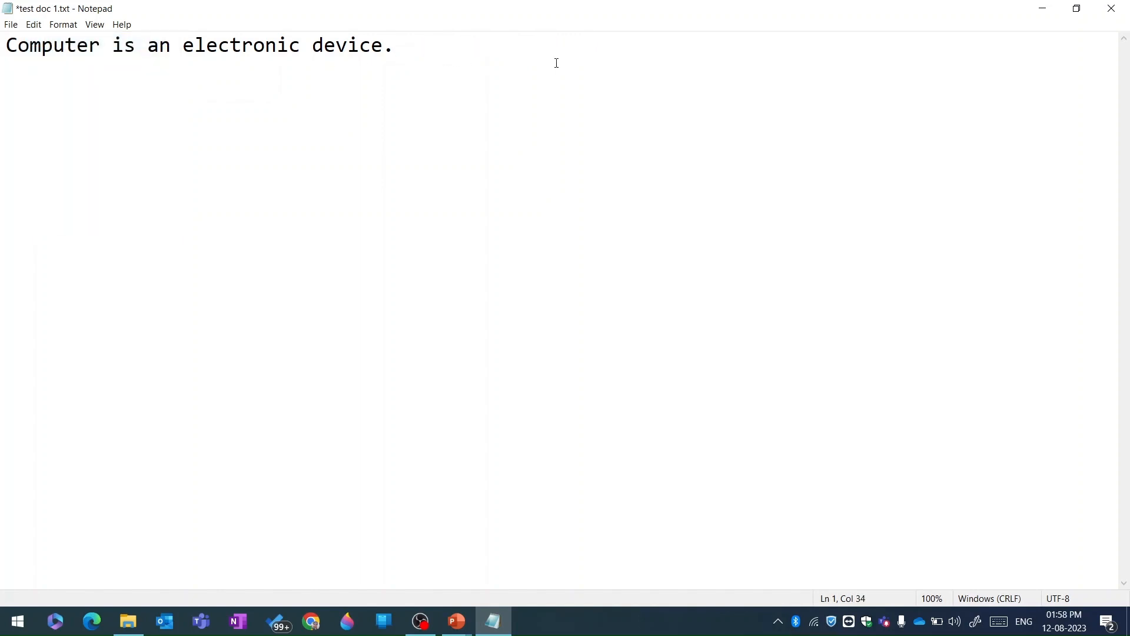
{"action": "left_click", "coordinate": [34, 25]}
{"action": "left_click", "coordinate": [43, 40]}
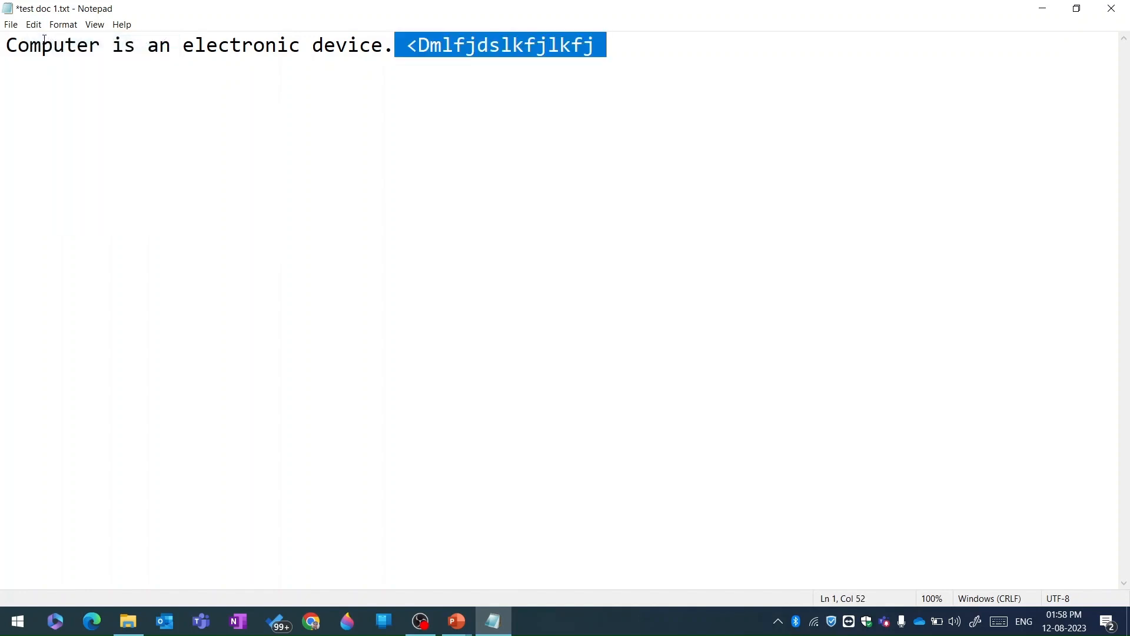
{"action": "left_click", "coordinate": [34, 25]}
{"action": "left_click", "coordinate": [49, 42]}
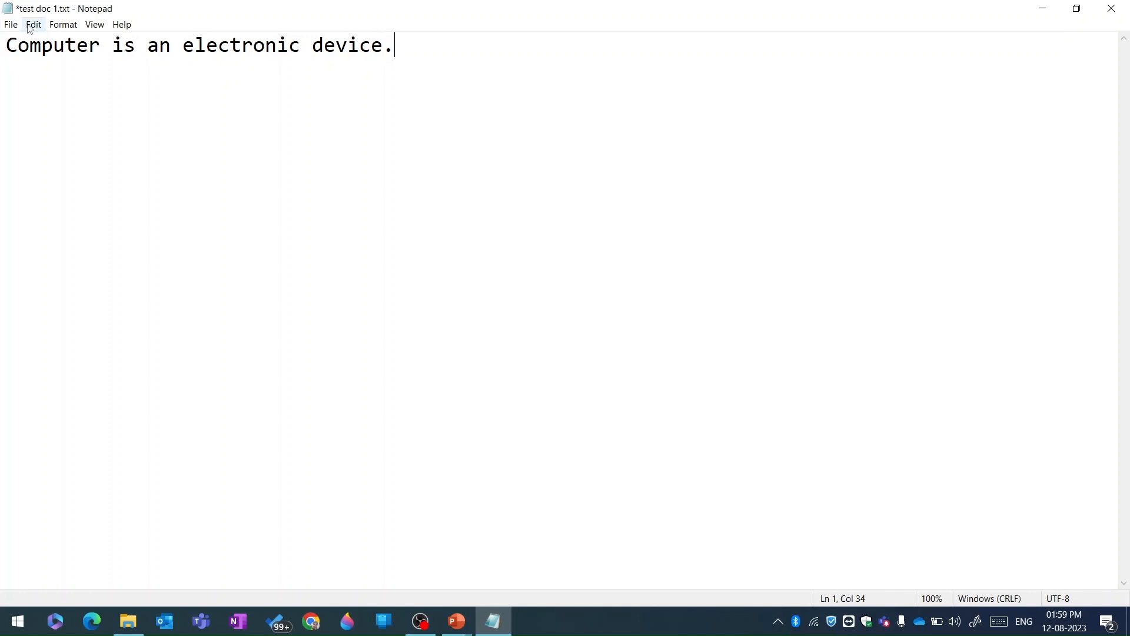
- Select the whole sentence to examine which editing commands apply to it, and clear the selection without changing anything
{"action": "left_click", "coordinate": [31, 26]}
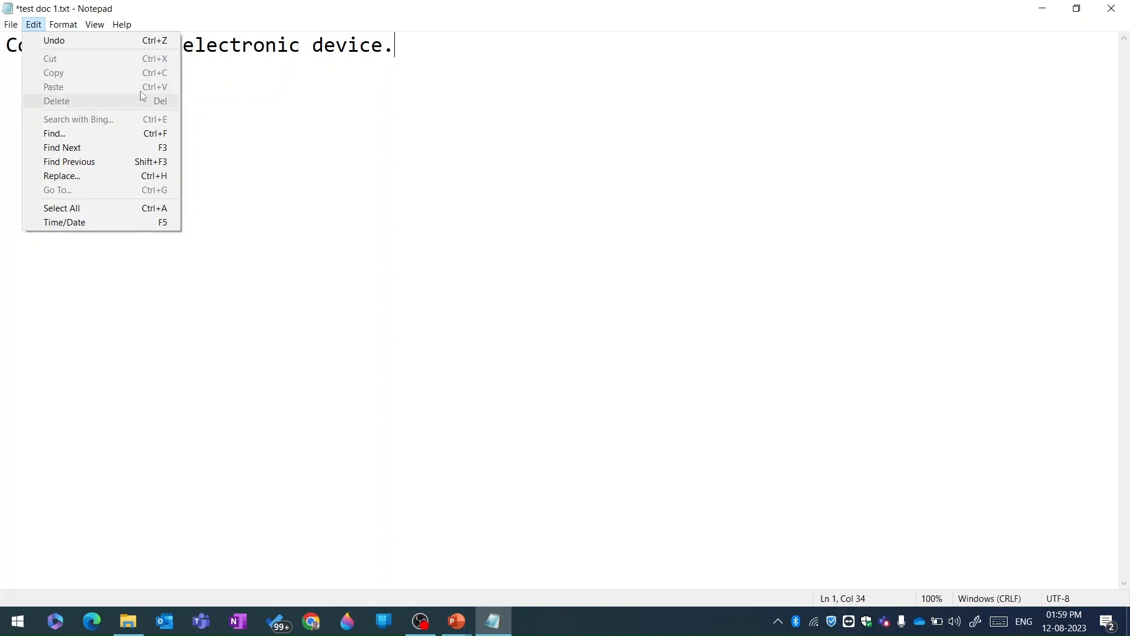
{"action": "left_click", "coordinate": [397, 48]}
{"action": "left_click_drag", "start_coordinate": [396, 49], "coordinate": [6, 47]}
{"action": "left_click", "coordinate": [34, 25]}
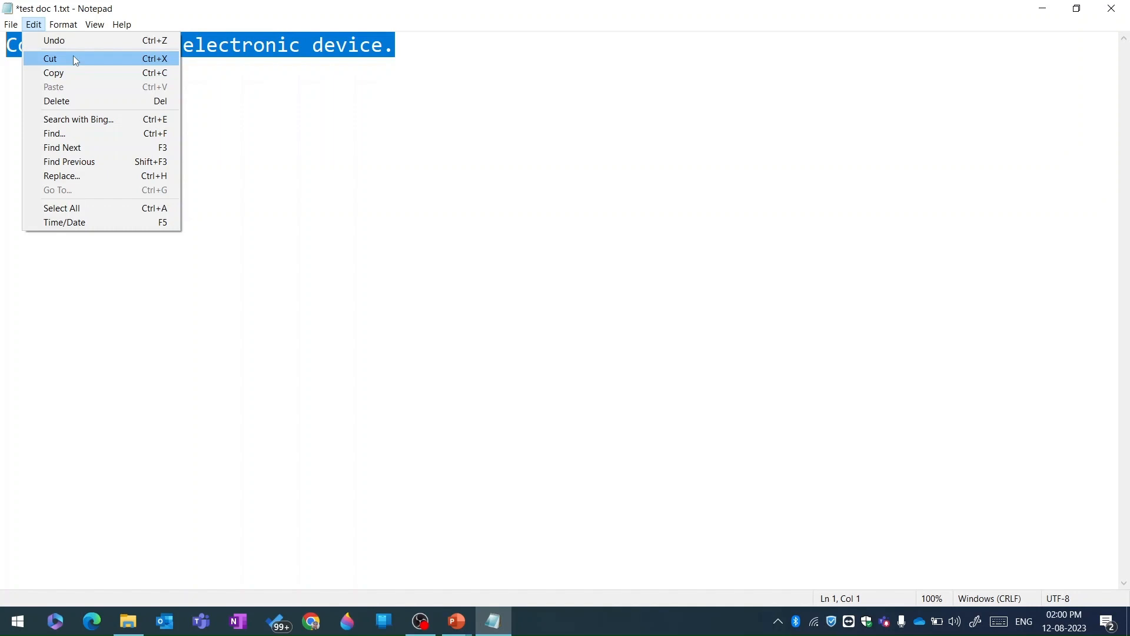
{"action": "key", "text": "Escape"}
{"action": "left_click", "coordinate": [219, 46]}
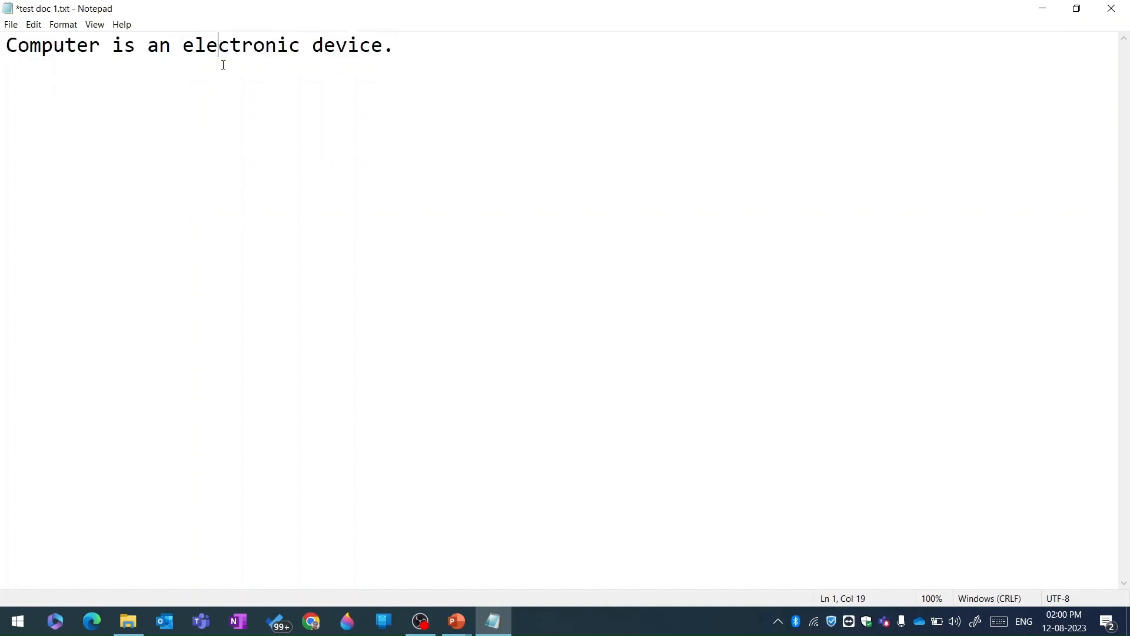
- Cut the words "electronic device." from the end of the sentence
{"action": "left_click_drag", "start_coordinate": [182, 46], "coordinate": [394, 52]}
{"action": "key", "text": "super+c"}
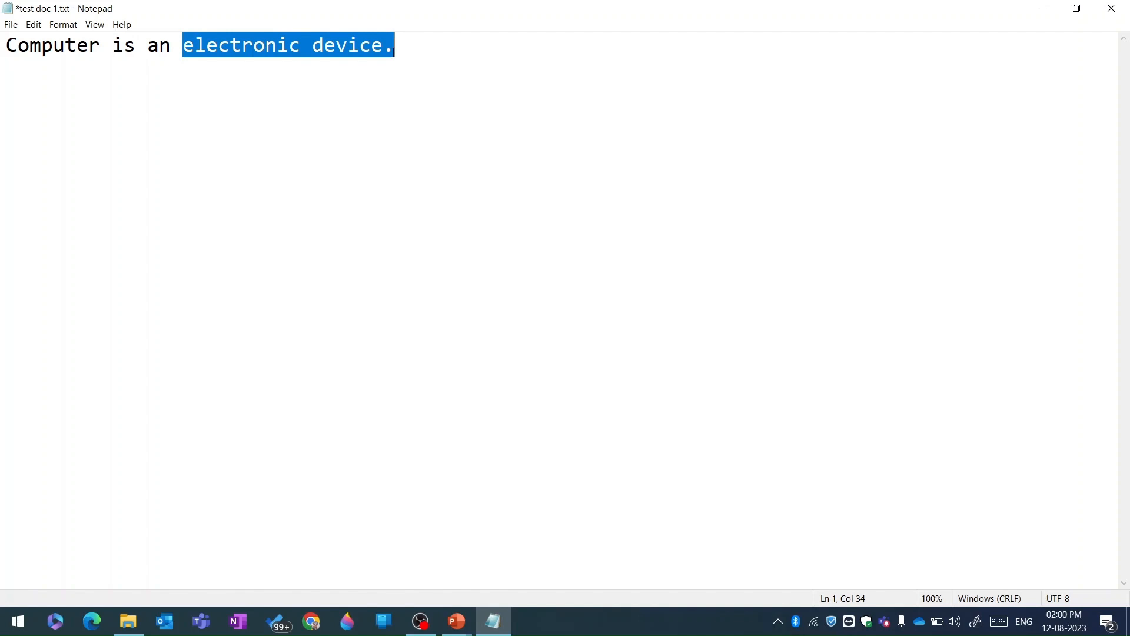
{"action": "double_click", "coordinate": [630, 6]}
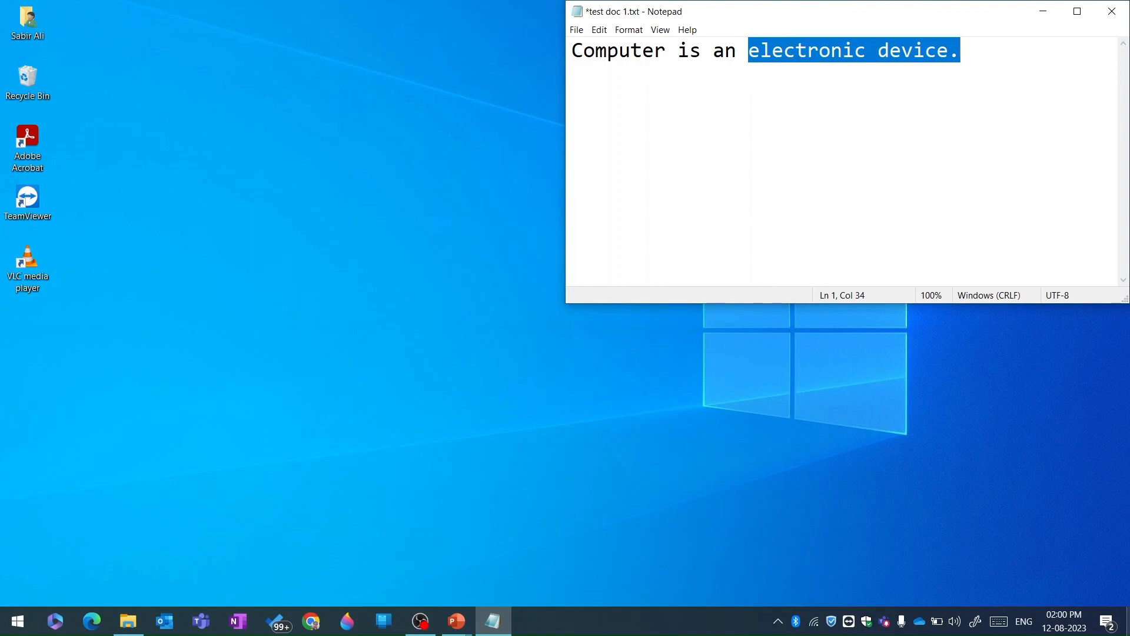
{"action": "key", "text": "alt+space"}
{"action": "key", "text": "x"}
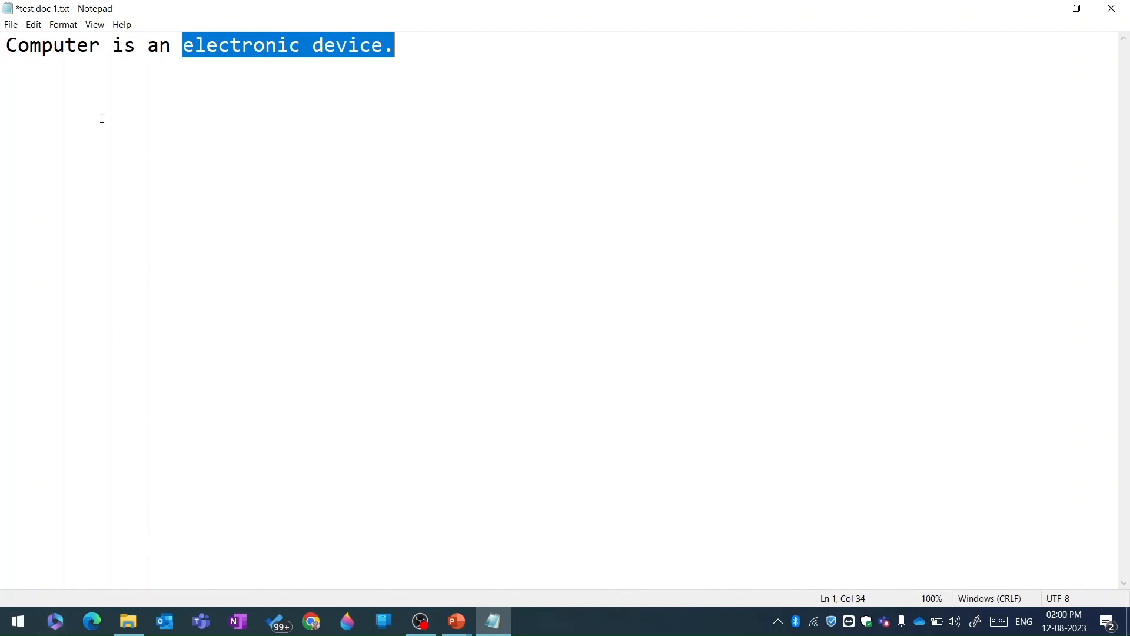
{"action": "left_click", "coordinate": [34, 24]}
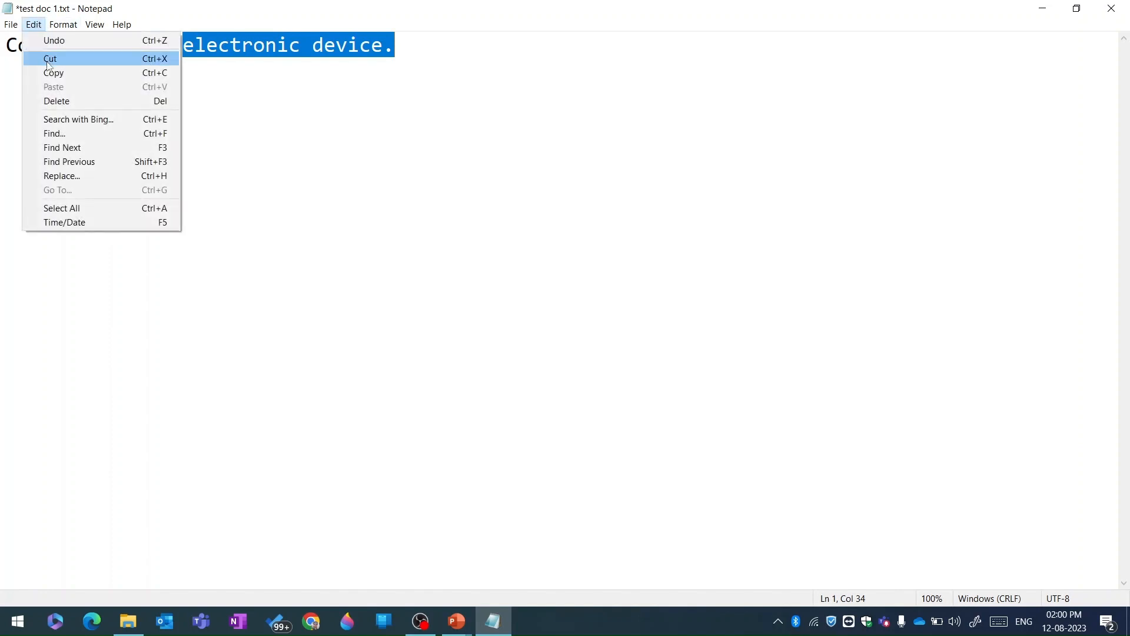
{"action": "left_click", "coordinate": [48, 59]}
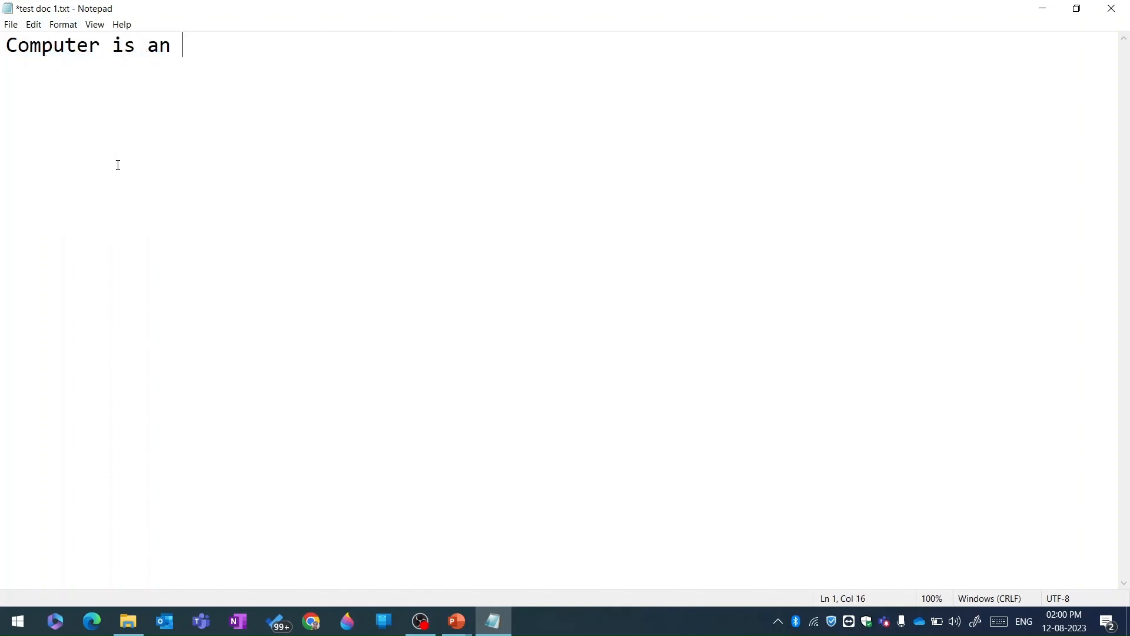
- Add five line breaks after "Computer is an" and paste the cut words on line 6
{"action": "key", "text": "Return"}
{"action": "key", "text": "Return"}
{"action": "key", "text": "Return"}
{"action": "key", "text": "Return"}
{"action": "key", "text": "Return"}
{"action": "left_click", "coordinate": [33, 24]}
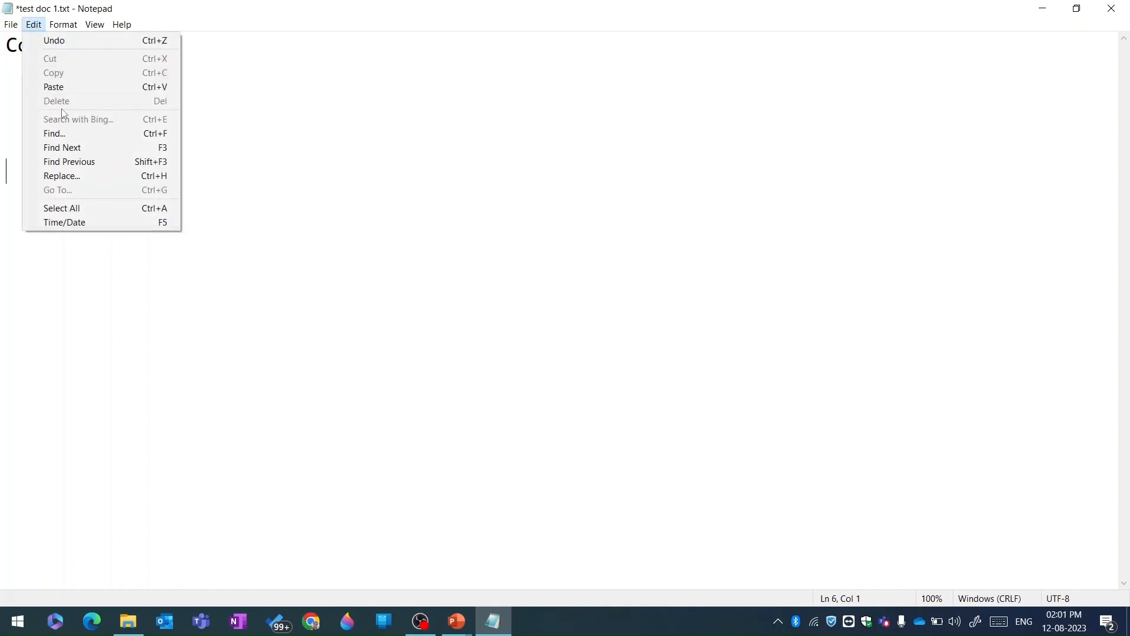
{"action": "left_click", "coordinate": [66, 87]}
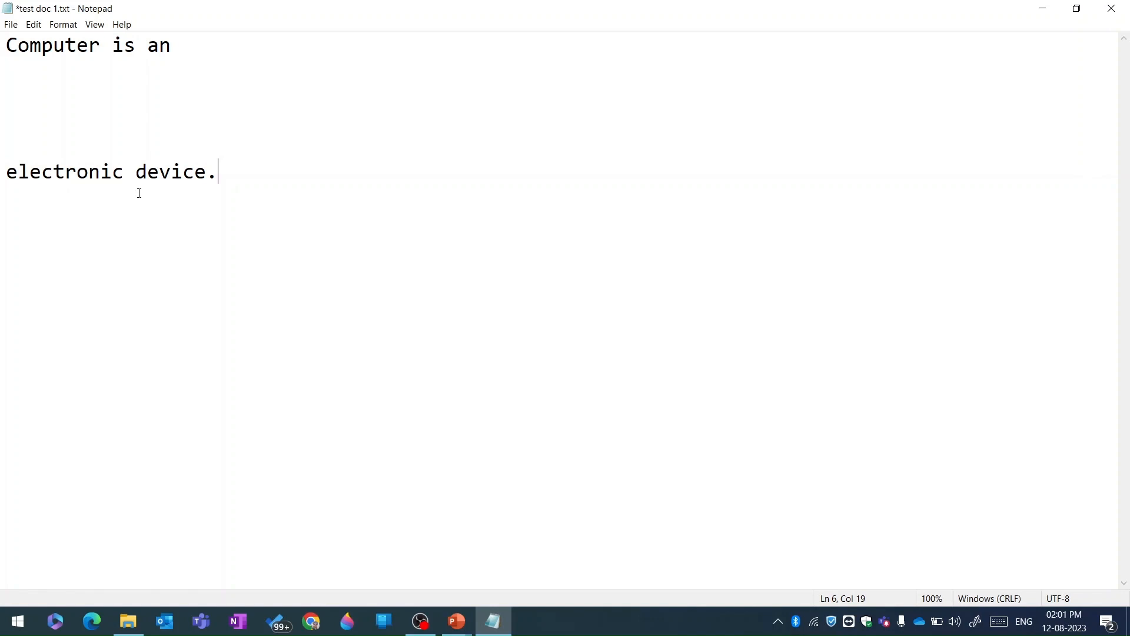
- Undo the cut-and-paste edits and delete the filler text "<Dmlfjdslkfjlkfj" after the sentence
{"action": "left_click", "coordinate": [34, 25]}
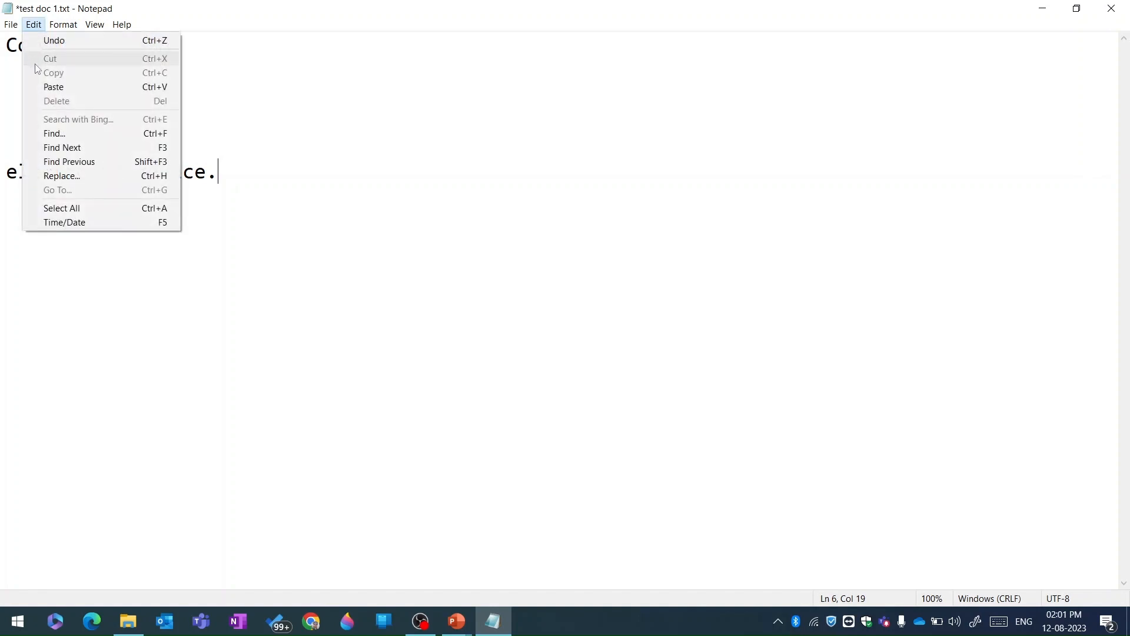
{"action": "left_click", "coordinate": [73, 42]}
{"action": "left_click", "coordinate": [430, 47]}
{"action": "left_click_drag", "start_coordinate": [408, 46], "coordinate": [623, 33]}
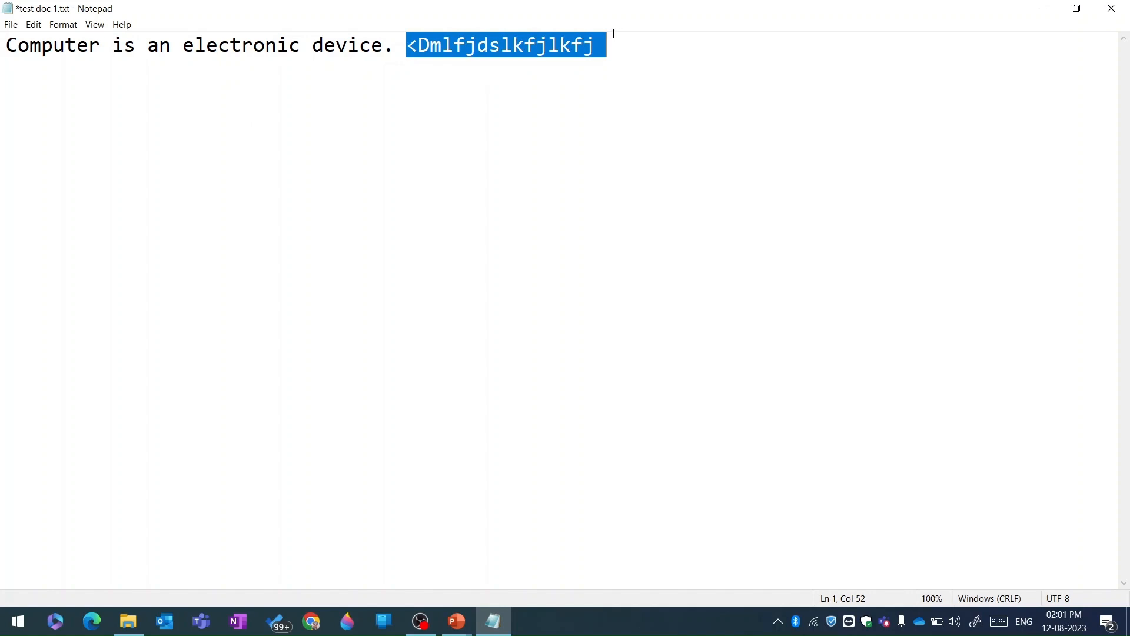
{"action": "left_click", "coordinate": [36, 26]}
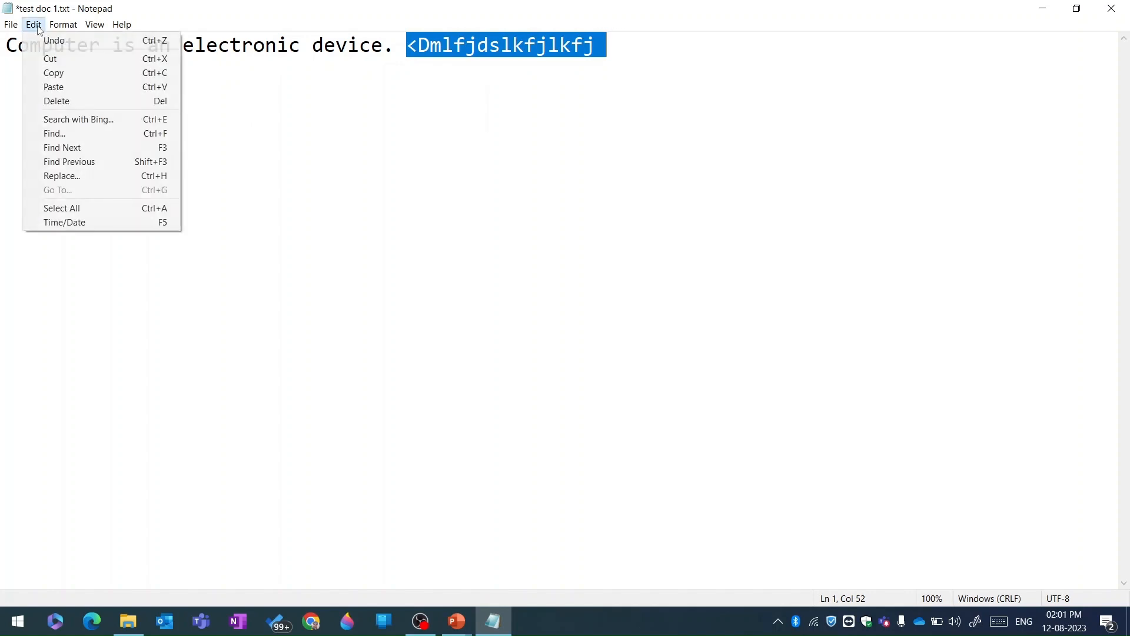
{"action": "left_click", "coordinate": [56, 102]}
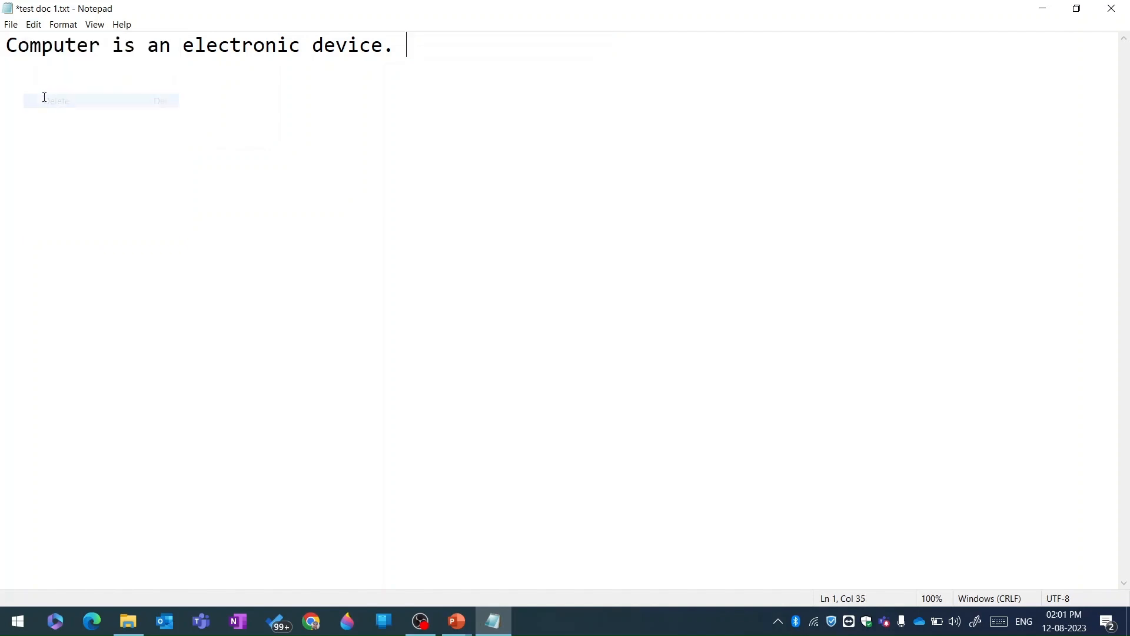
{"action": "left_click", "coordinate": [33, 25]}
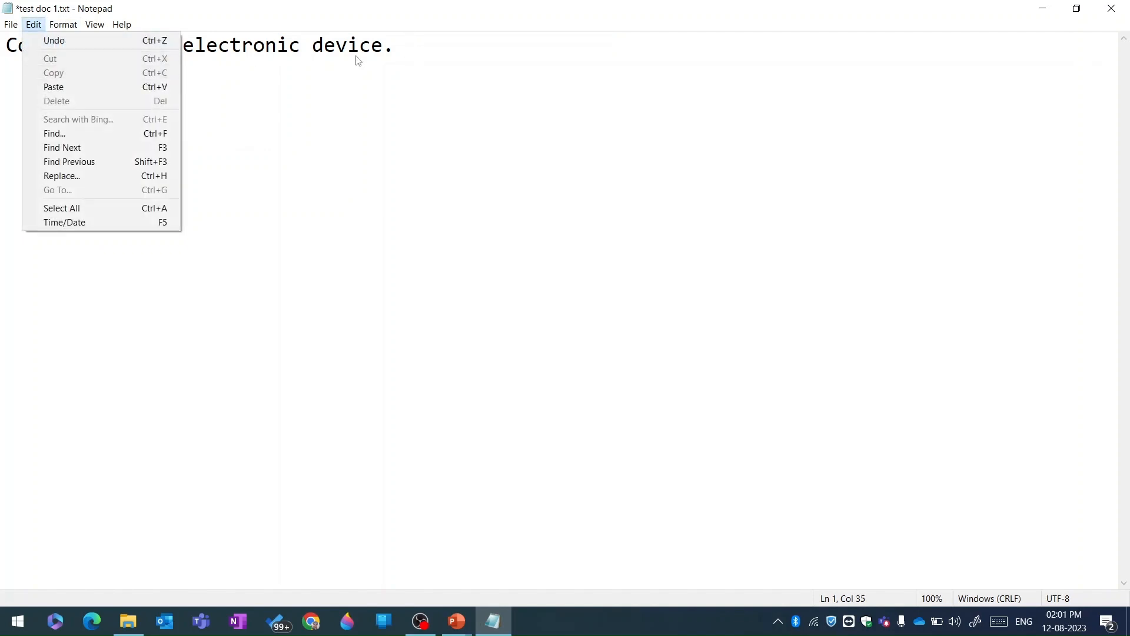
{"action": "left_click", "coordinate": [384, 46]}
{"action": "left_click", "coordinate": [399, 46]}
{"action": "left_click_drag", "start_coordinate": [399, 46], "coordinate": [157, 73]}
{"action": "left_click", "coordinate": [477, 56]}
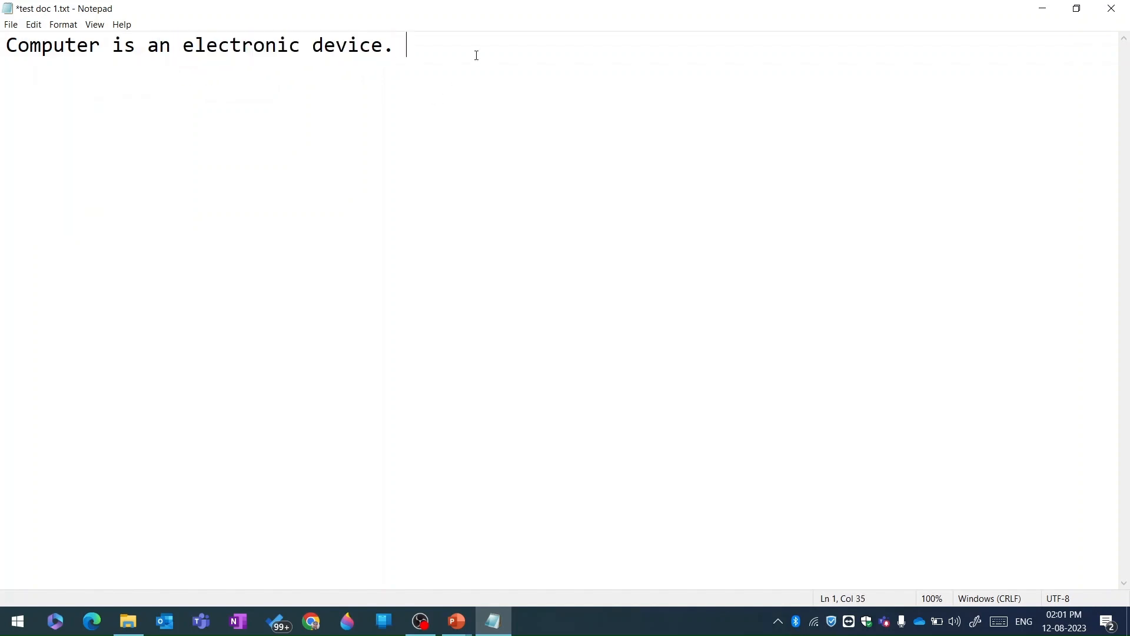
{"action": "left_click", "coordinate": [33, 25]}
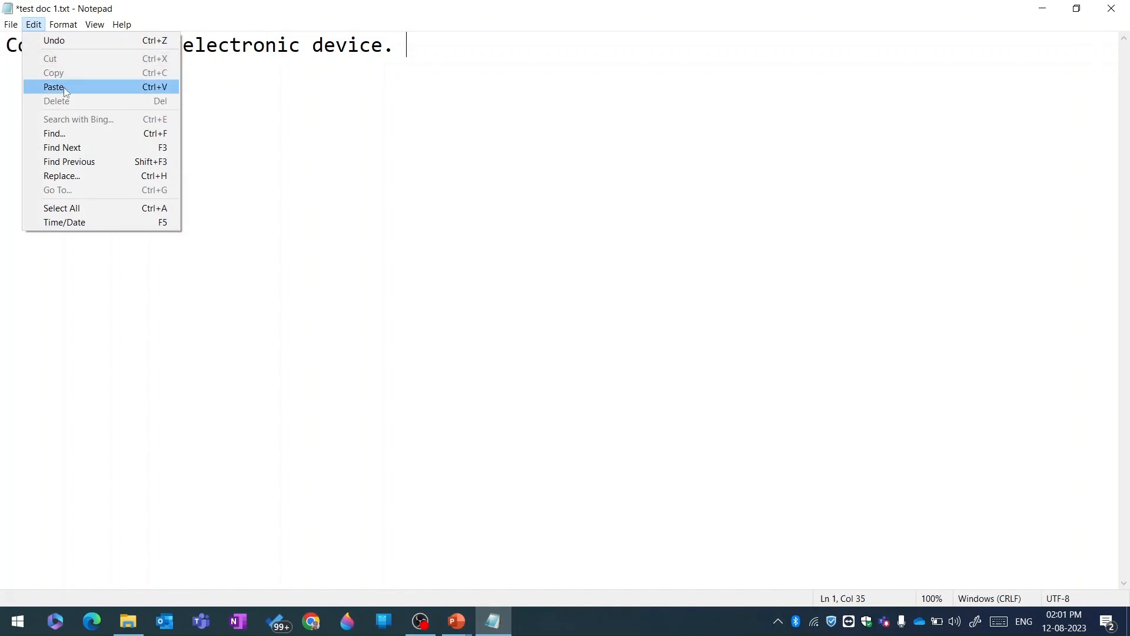
- Copy the whole sentence "Computer is an electronic device." and paste the copy at the end of line 1
{"action": "left_click", "coordinate": [394, 233]}
{"action": "left_click_drag", "start_coordinate": [176, 65], "coordinate": [2, 69]}
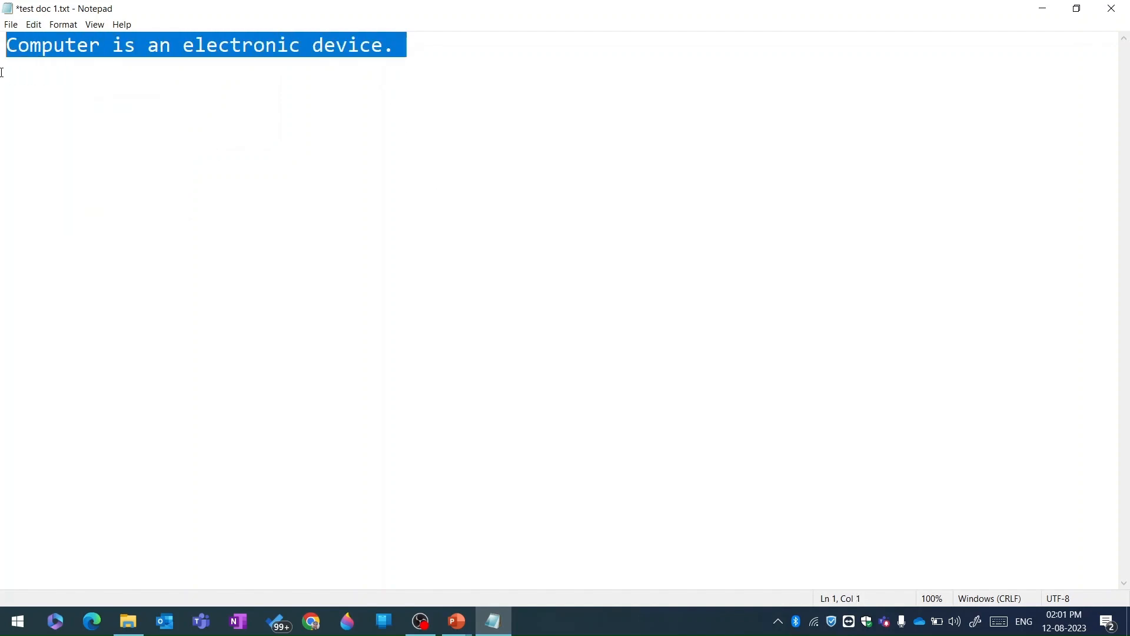
{"action": "left_click", "coordinate": [36, 26]}
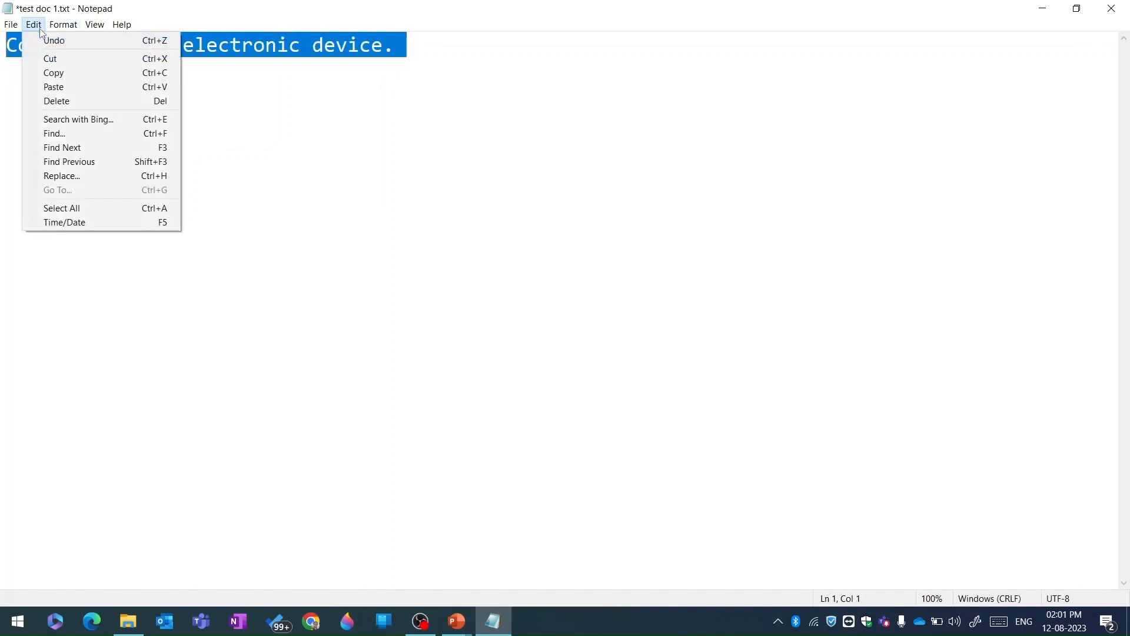
{"action": "left_click", "coordinate": [50, 75]}
{"action": "left_click", "coordinate": [452, 53]}
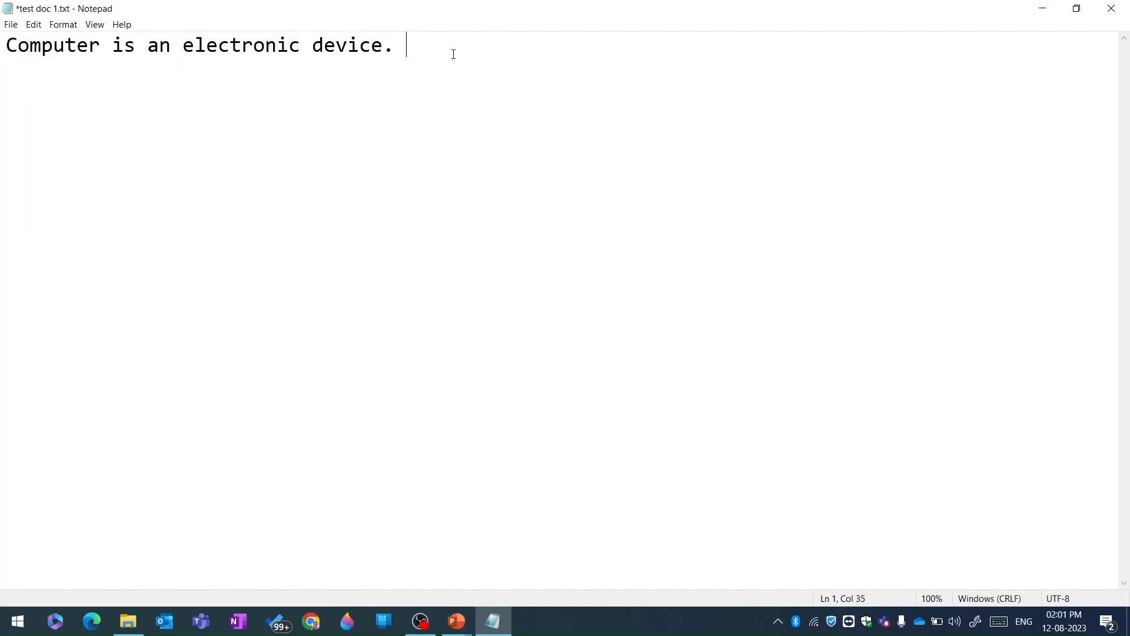
{"action": "left_click", "coordinate": [34, 24]}
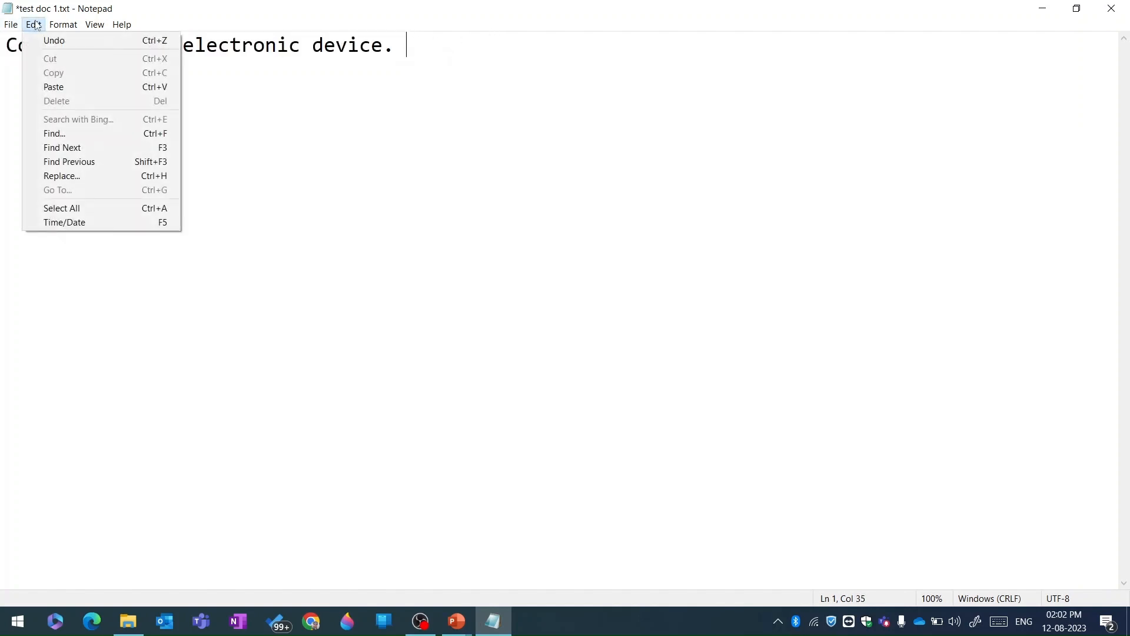
{"action": "left_click", "coordinate": [74, 88]}
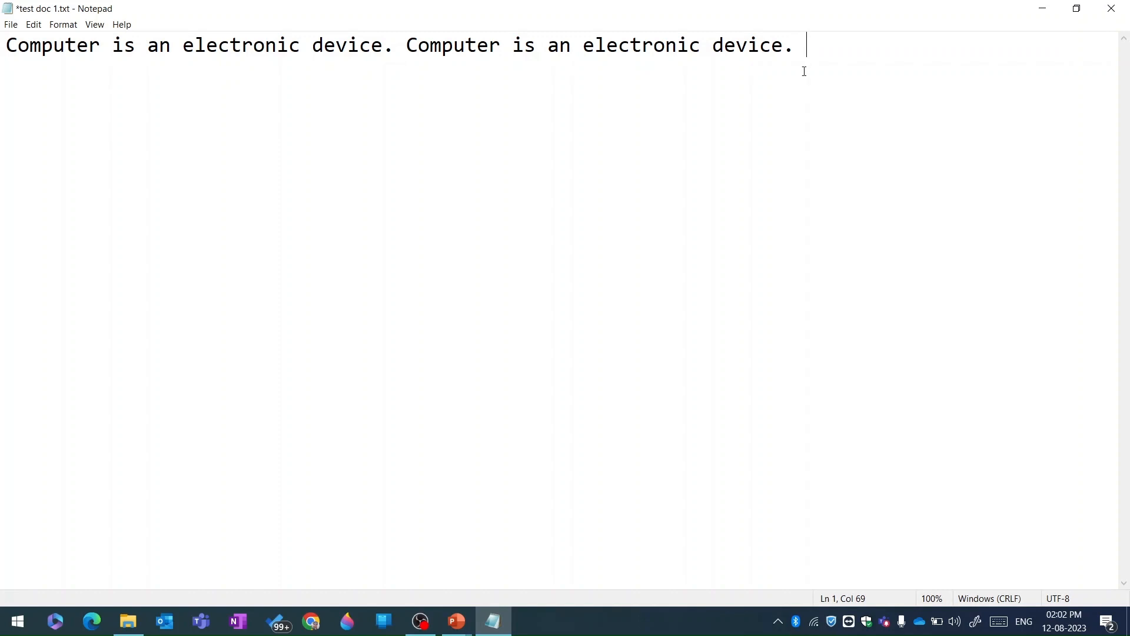
- Add five line breaks after line 1 and paste the copied sentence three times on line 6
{"action": "key", "text": "Return"}
{"action": "key", "text": "Return"}
{"action": "key", "text": "Return"}
{"action": "key", "text": "Return"}
{"action": "key", "text": "Return"}
{"action": "left_click", "coordinate": [34, 24]}
{"action": "left_click", "coordinate": [53, 87]}
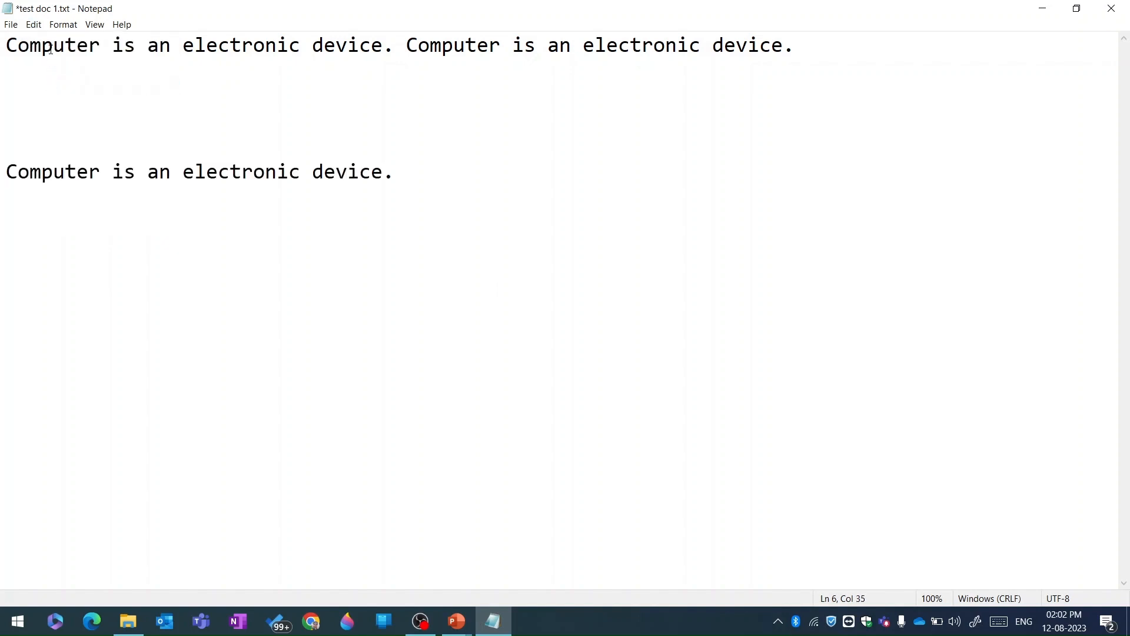
{"action": "left_click", "coordinate": [33, 27]}
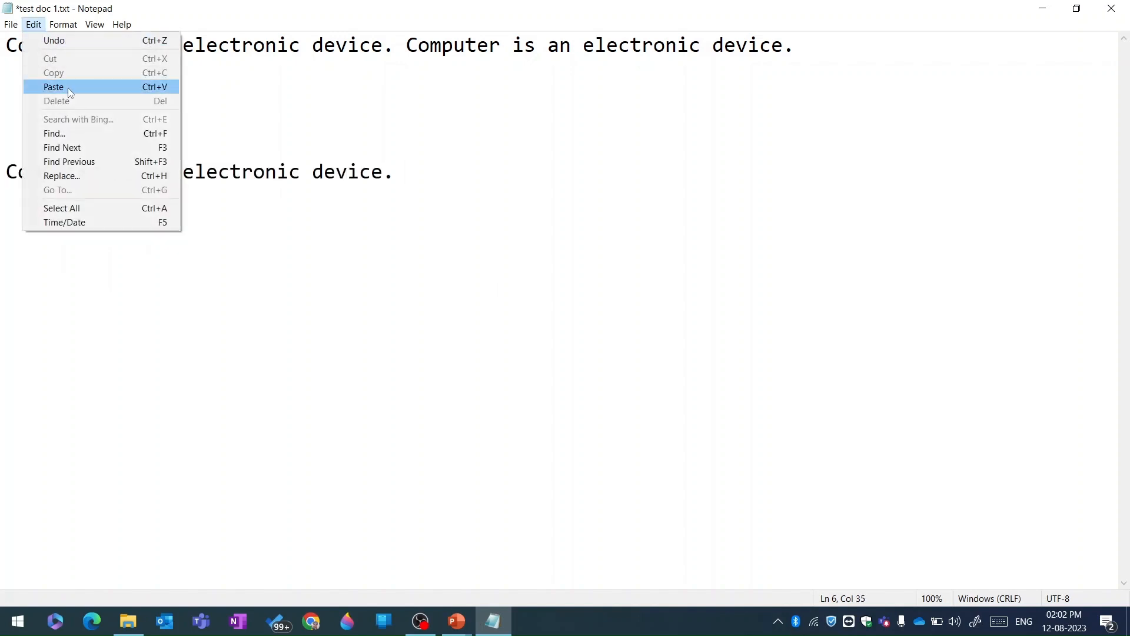
{"action": "left_click", "coordinate": [68, 88]}
{"action": "left_click", "coordinate": [41, 23]}
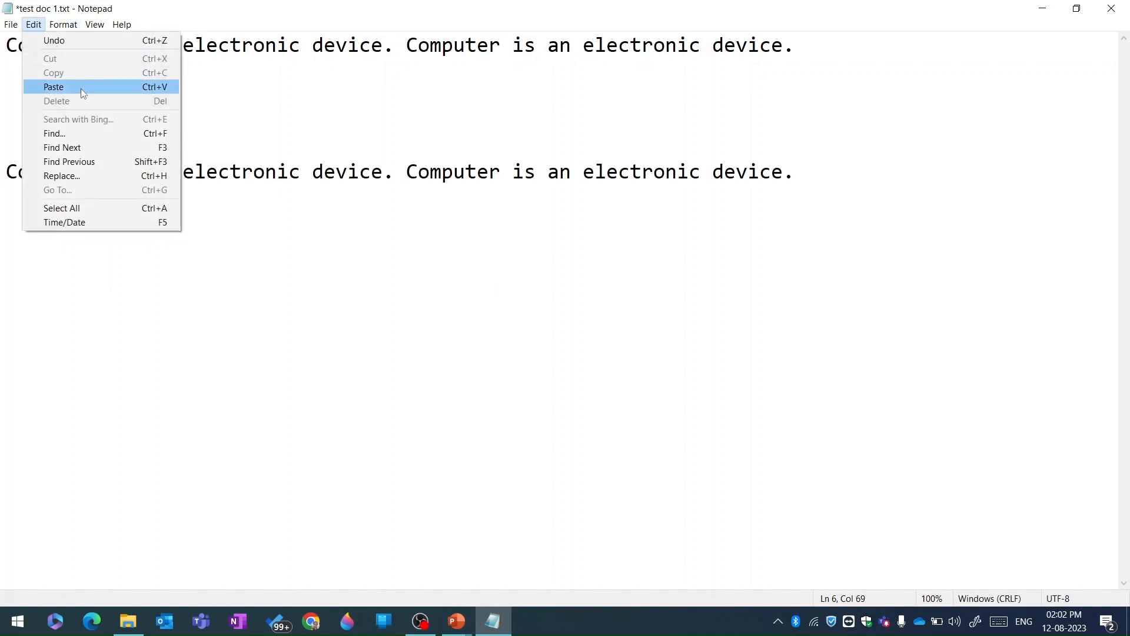
{"action": "left_click", "coordinate": [80, 89]}
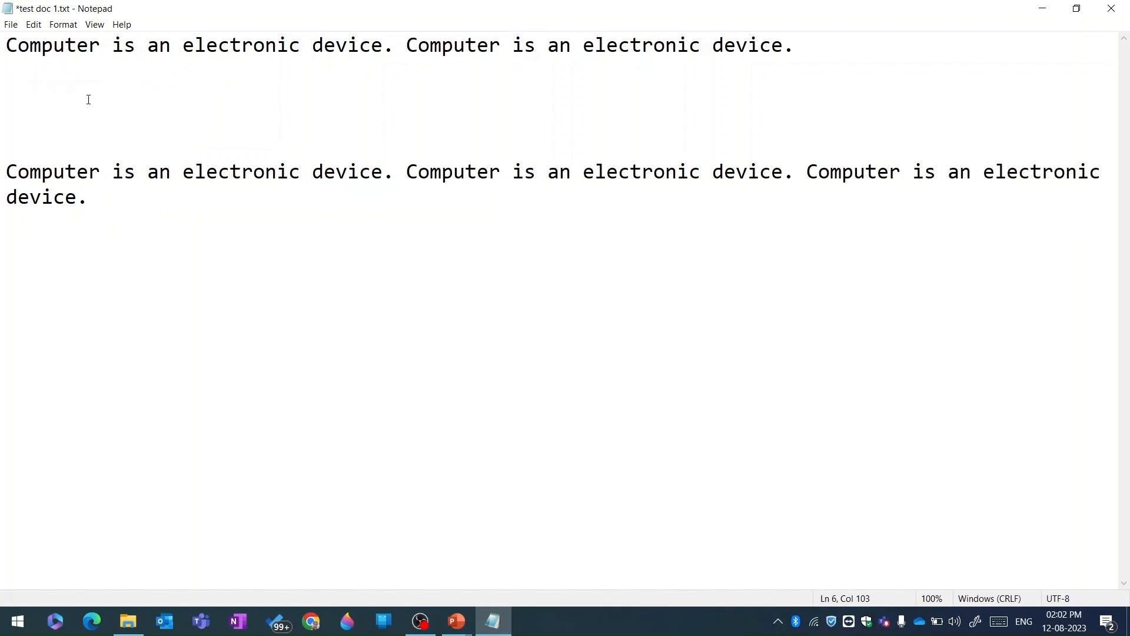
- Paste the copied sentence 14 times in a row on the empty line 3
{"action": "left_click", "coordinate": [91, 96]}
{"action": "left_click", "coordinate": [63, 24]}
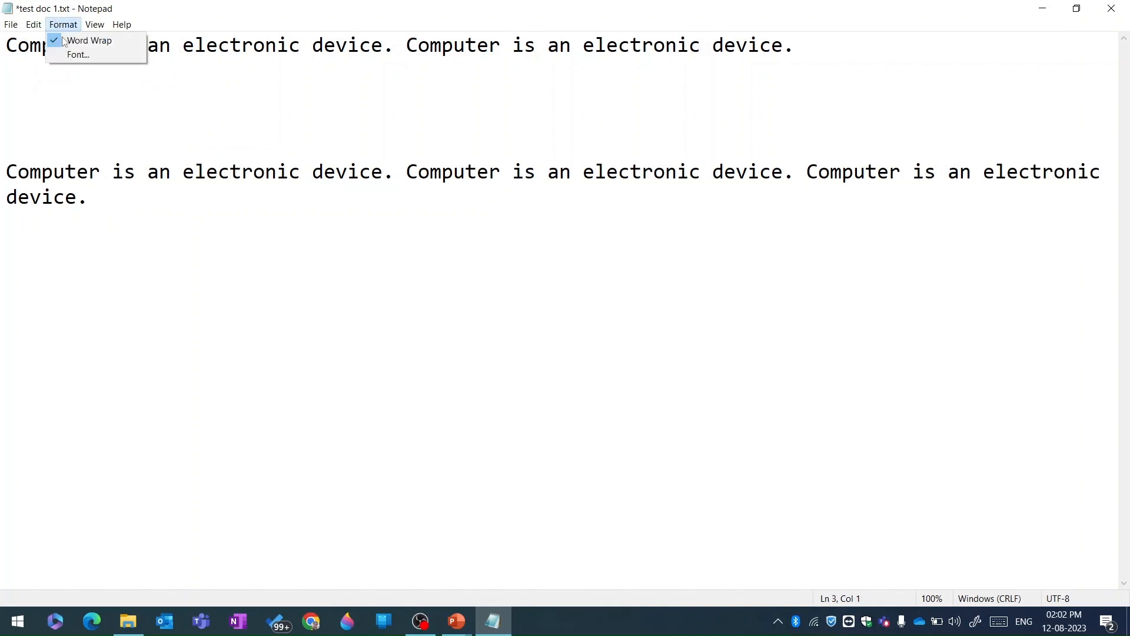
{"action": "mouse_move", "coordinate": [33, 24]}
{"action": "left_click", "coordinate": [54, 88]}
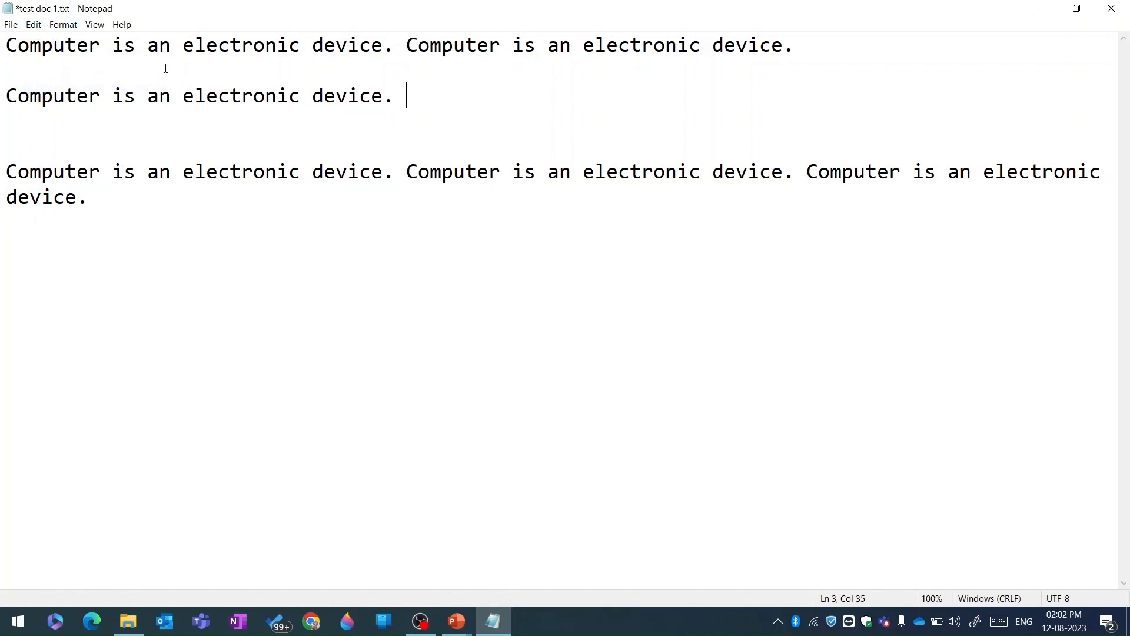
{"action": "key", "text": "ctrl+v"}
{"action": "key", "text": "ctrl+v"}
{"action": "key", "text": "ctrl+v"}
{"action": "key", "text": "ctrl+v"}
{"action": "key", "text": "ctrl+v"}
{"action": "key", "text": "ctrl+v"}
{"action": "key", "text": "ctrl+v"}
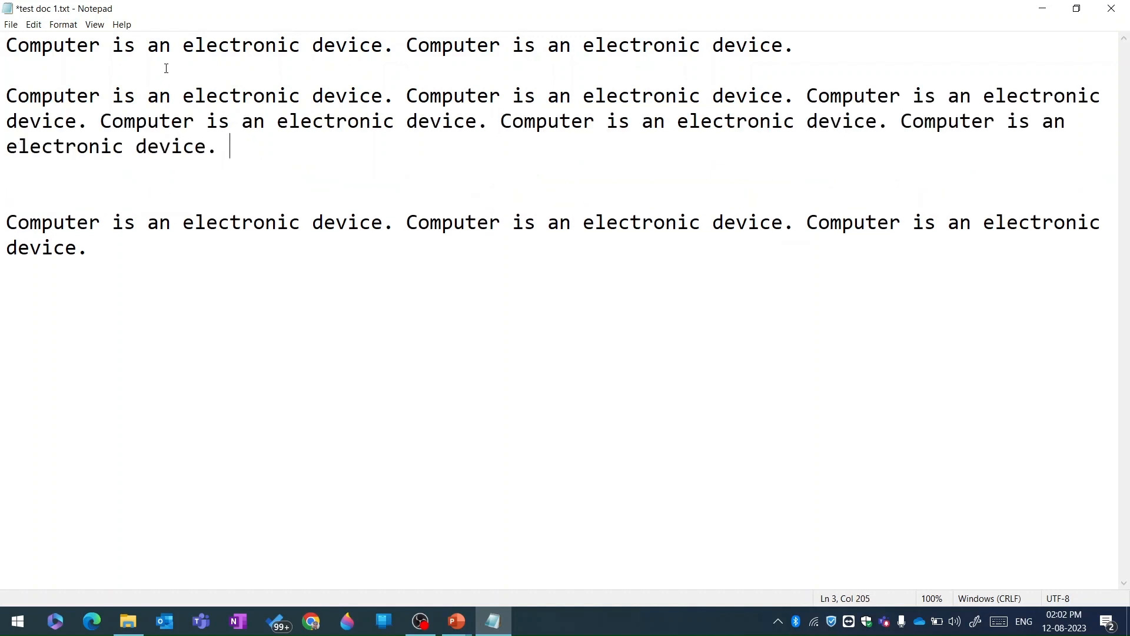
{"action": "key", "text": "ctrl+v"}
{"action": "key", "text": "ctrl+v"}
{"action": "key", "text": "ctrl+v"}
{"action": "key", "text": "ctrl+v"}
{"action": "key", "text": "ctrl+v"}
{"action": "key", "text": "ctrl+v"}
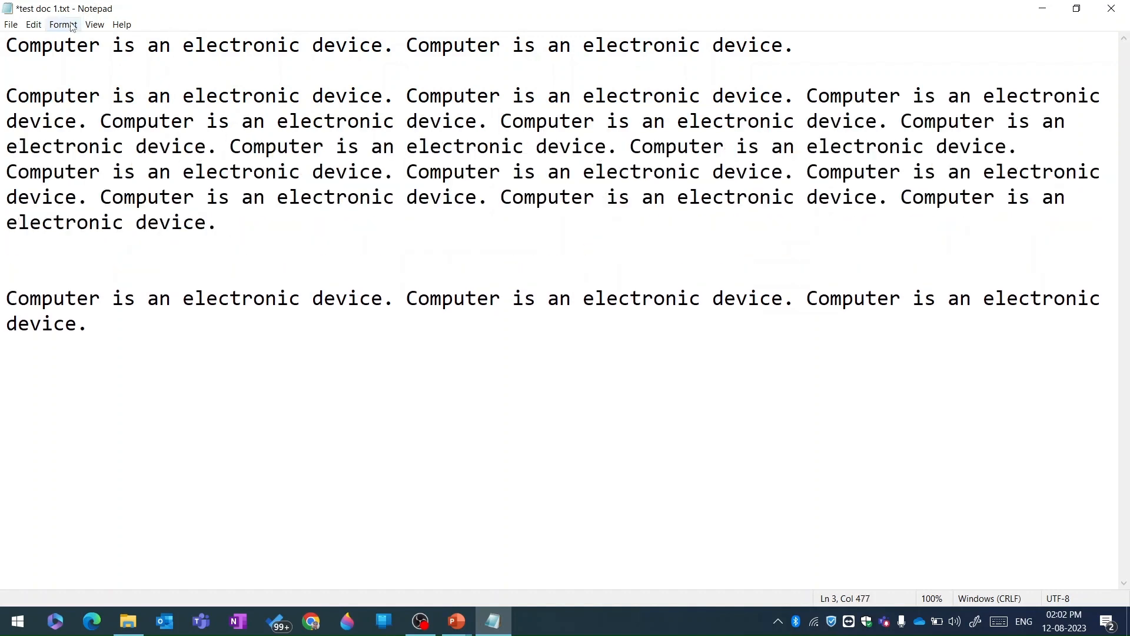
- Select the second "Computer" on line 1 to examine the search and find commands available for it, and clear the selection
{"action": "left_click", "coordinate": [34, 26]}
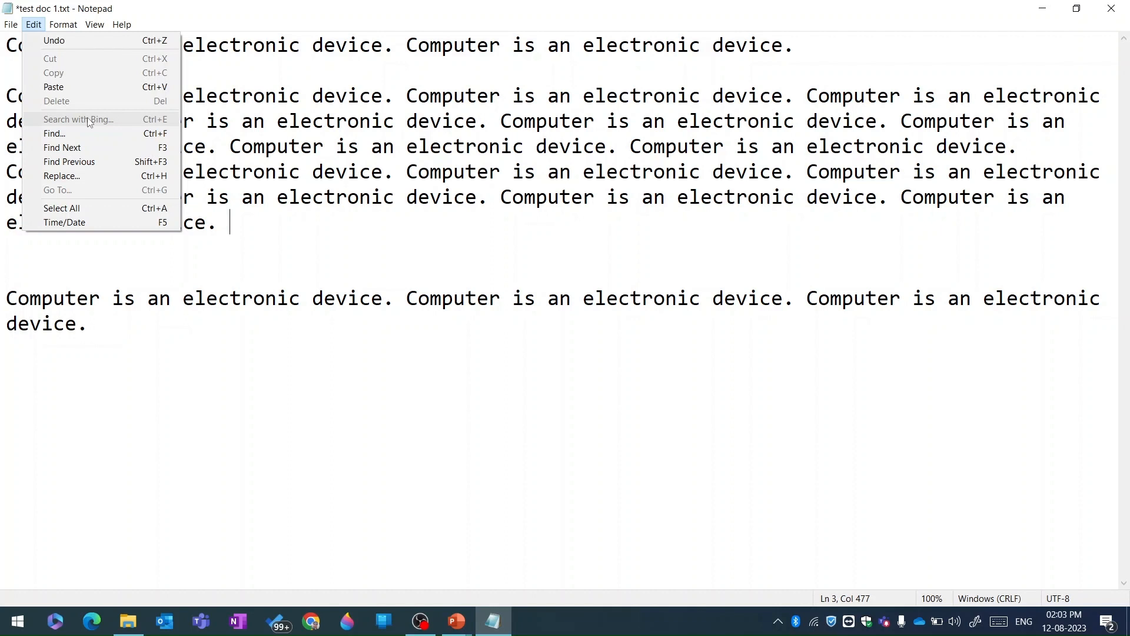
{"action": "left_click", "coordinate": [361, 76]}
{"action": "double_click", "coordinate": [428, 47]}
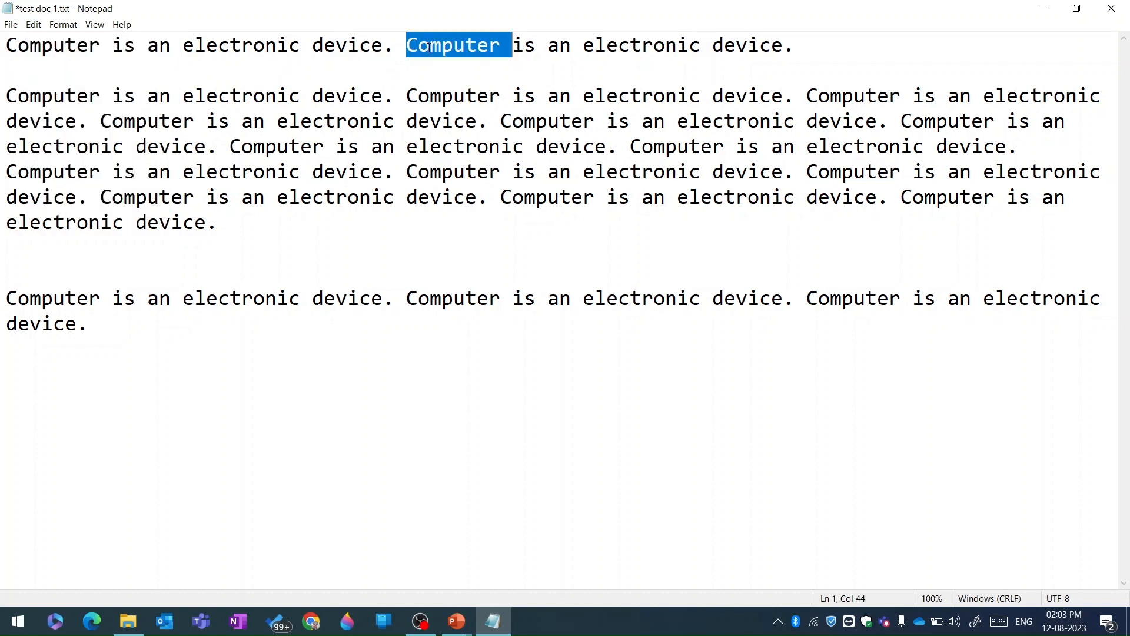
{"action": "left_click", "coordinate": [35, 25]}
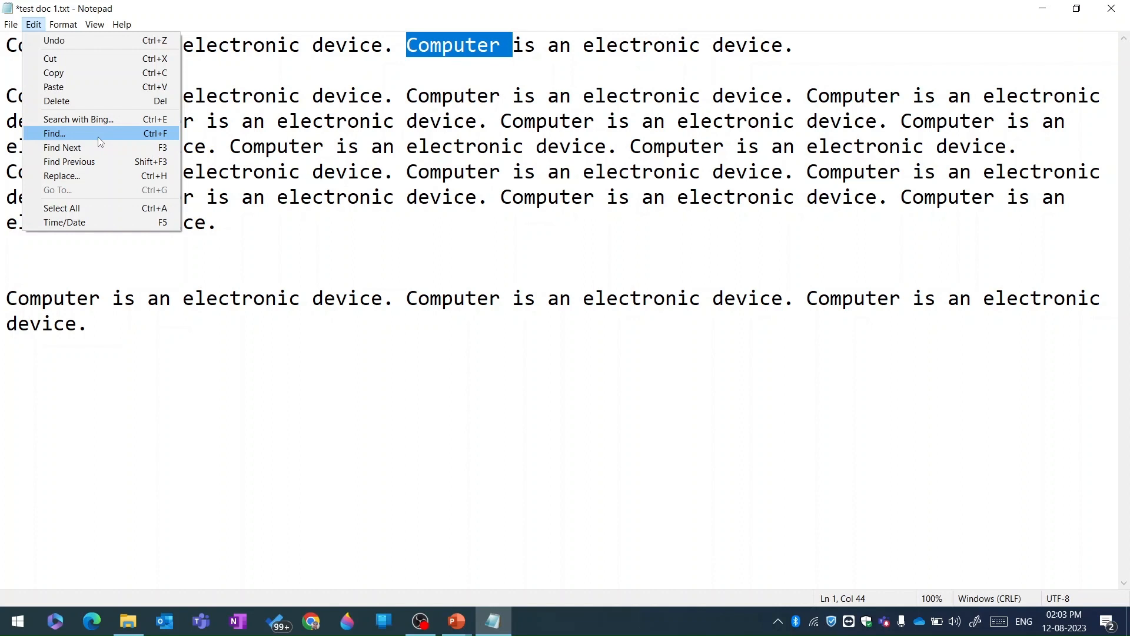
{"action": "left_click", "coordinate": [550, 129]}
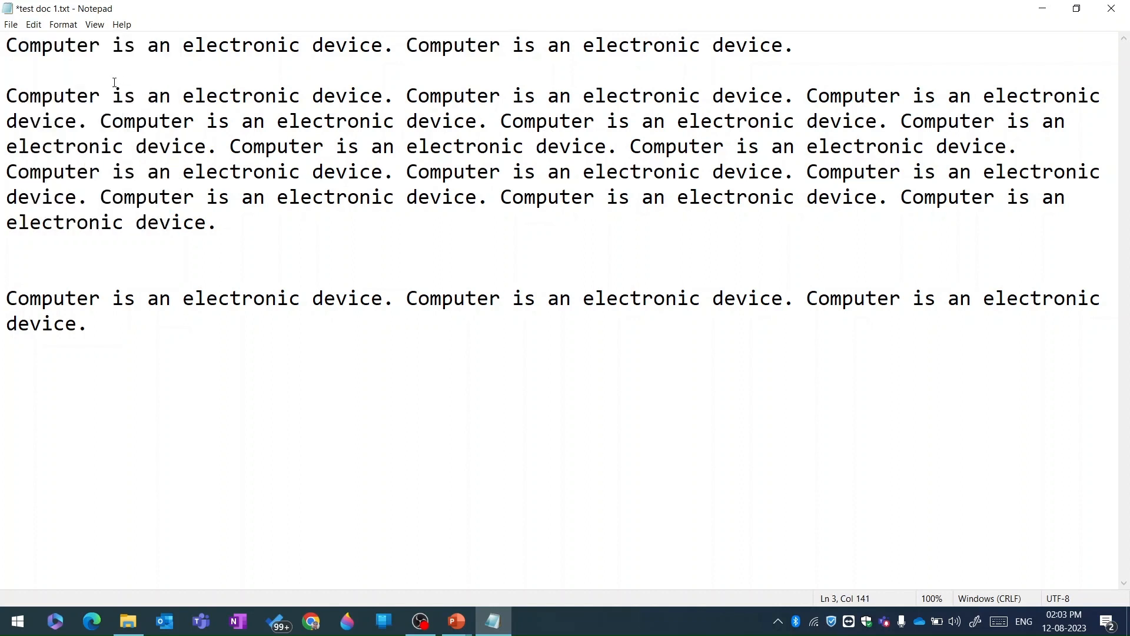
- Search downward from the start of the document for the word "device"
{"action": "key", "text": "ctrl+Home"}
{"action": "left_click", "coordinate": [39, 26]}
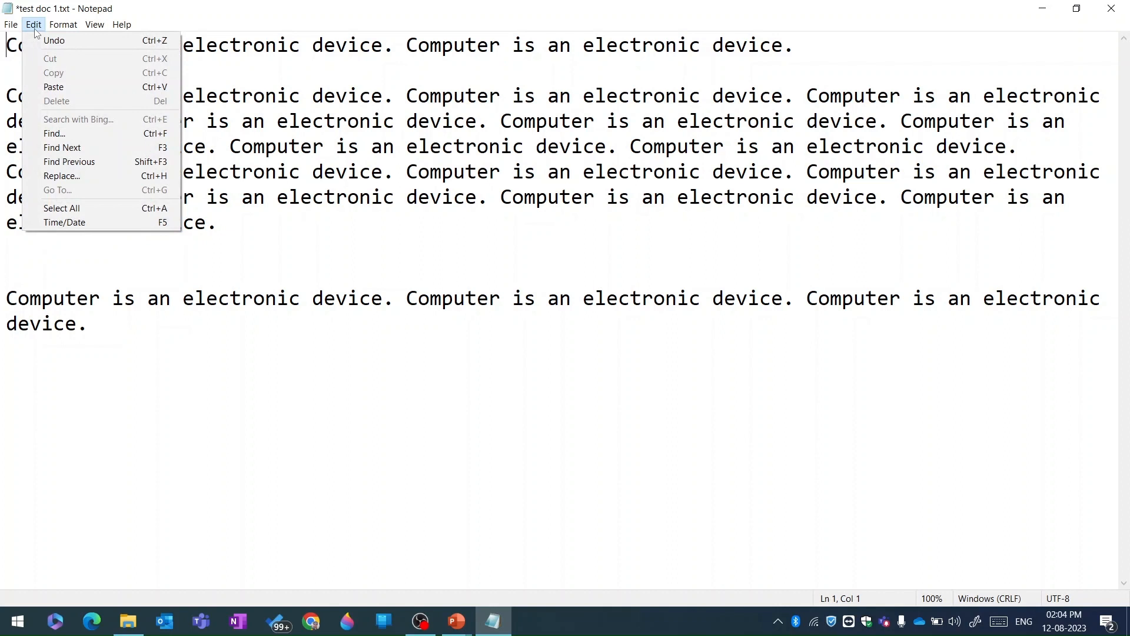
{"action": "left_click", "coordinate": [80, 134]}
{"action": "left_click_drag", "start_coordinate": [183, 61], "coordinate": [339, 331]}
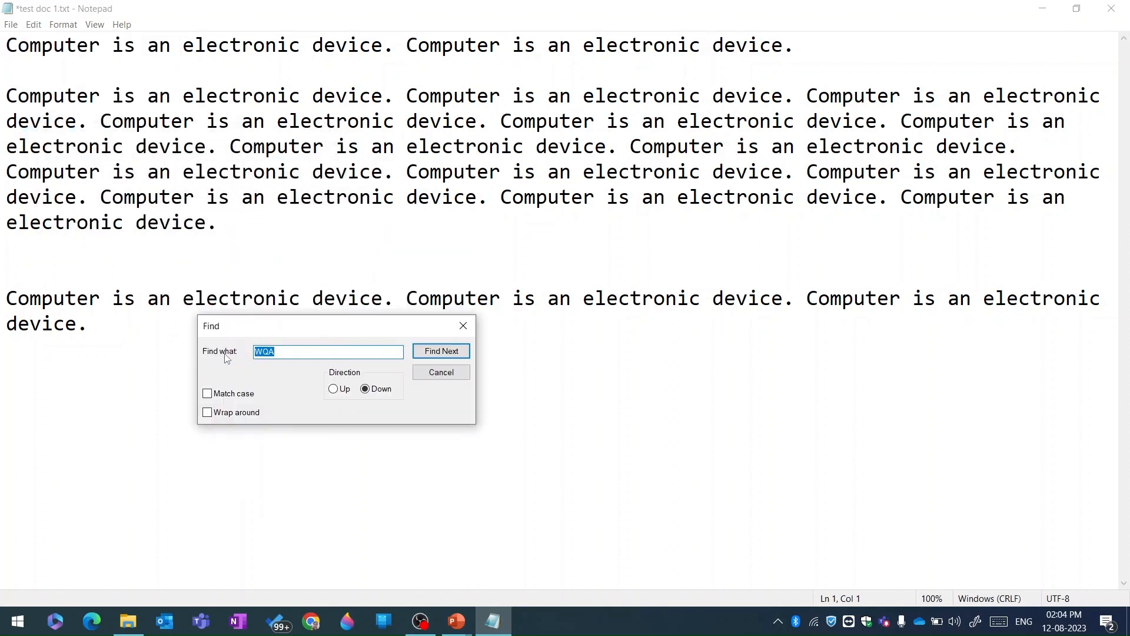
{"action": "type", "text": "De"}
{"action": "key", "text": "BackSpace"}
{"action": "key", "text": "BackSpace"}
{"action": "type", "text": "device"}
{"action": "left_click", "coordinate": [441, 352]}
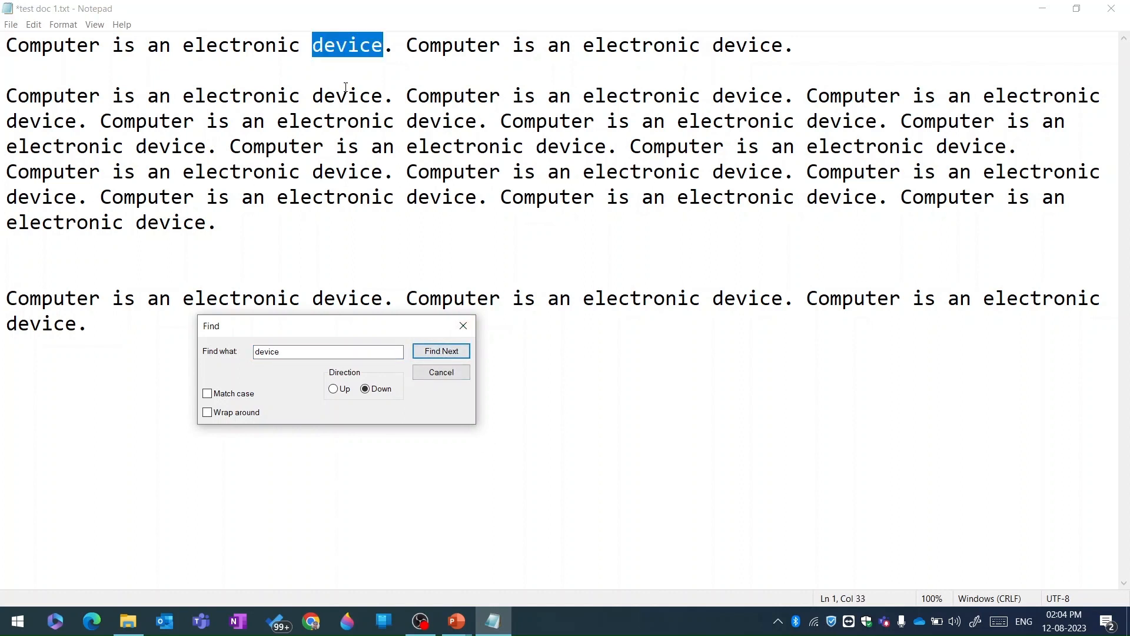
- Step forward through the next four occurrences of "device" and close the Find dialog
{"action": "left_click", "coordinate": [454, 353]}
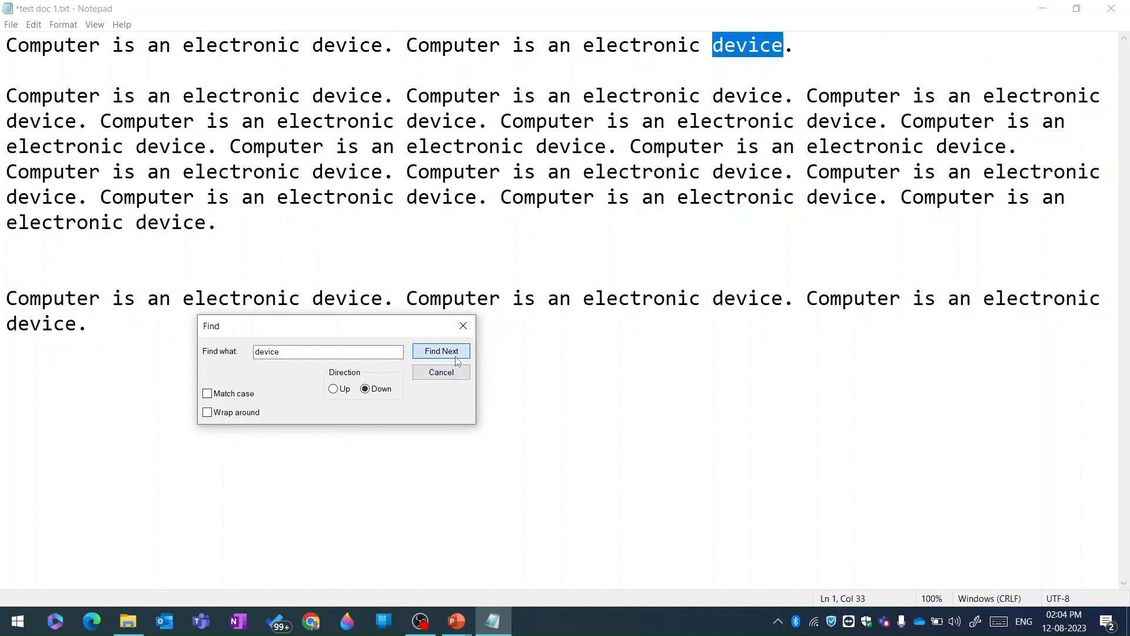
{"action": "left_click", "coordinate": [454, 353]}
{"action": "left_click", "coordinate": [455, 353]}
{"action": "left_click", "coordinate": [455, 353]}
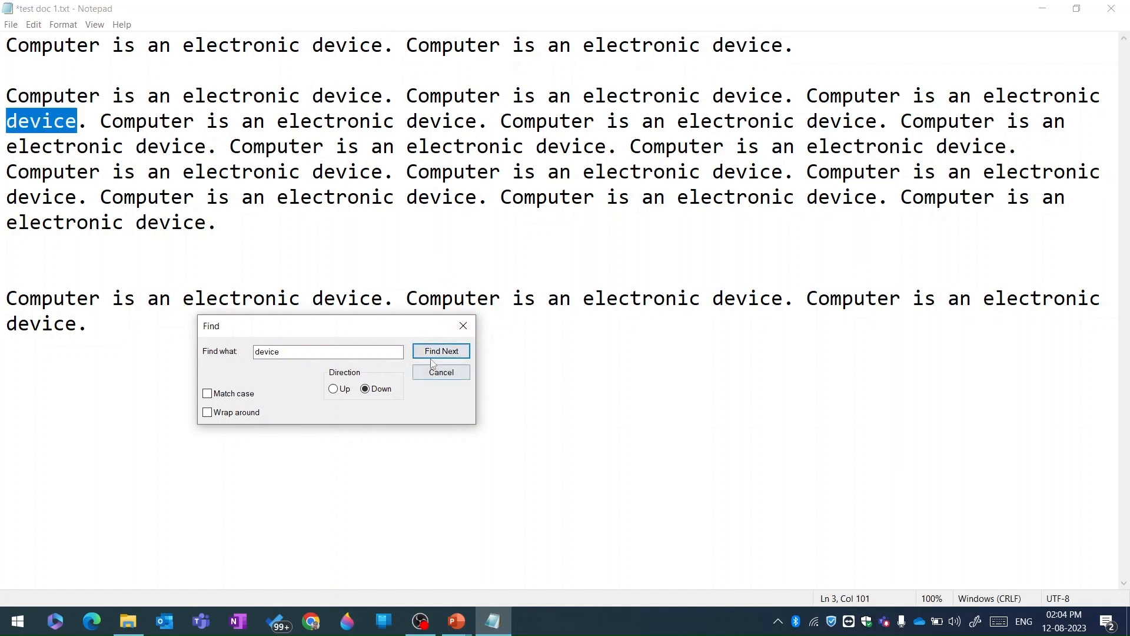
{"action": "left_click", "coordinate": [463, 326]}
- Move forward three more occurrences of "device" using Find Next without the Find dialog
{"action": "left_click", "coordinate": [34, 25]}
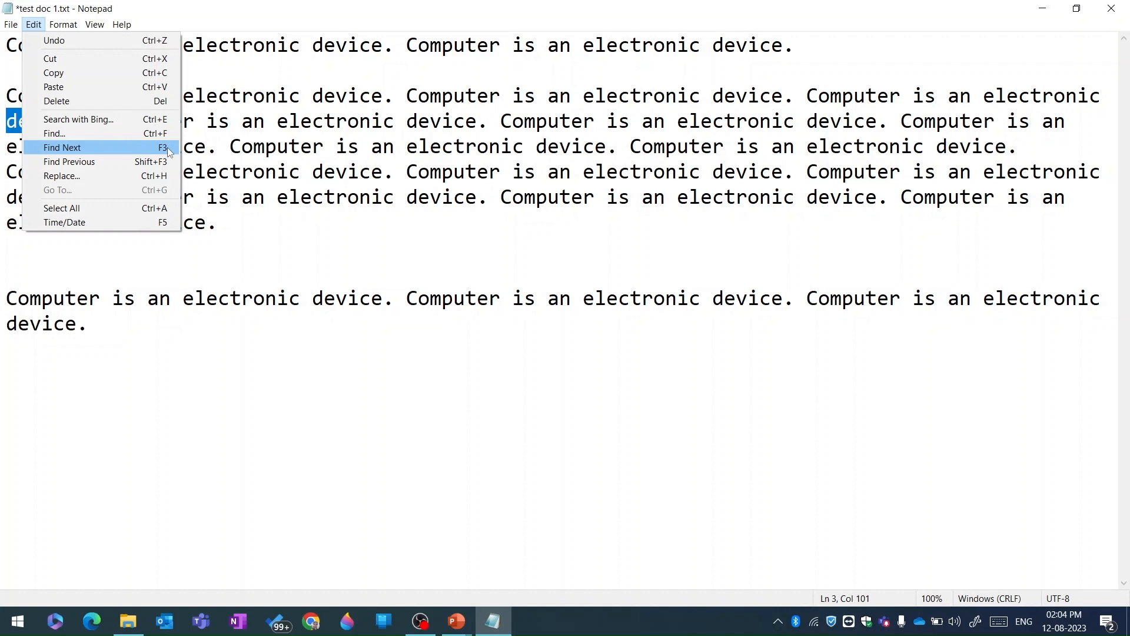
{"action": "left_click", "coordinate": [62, 147]}
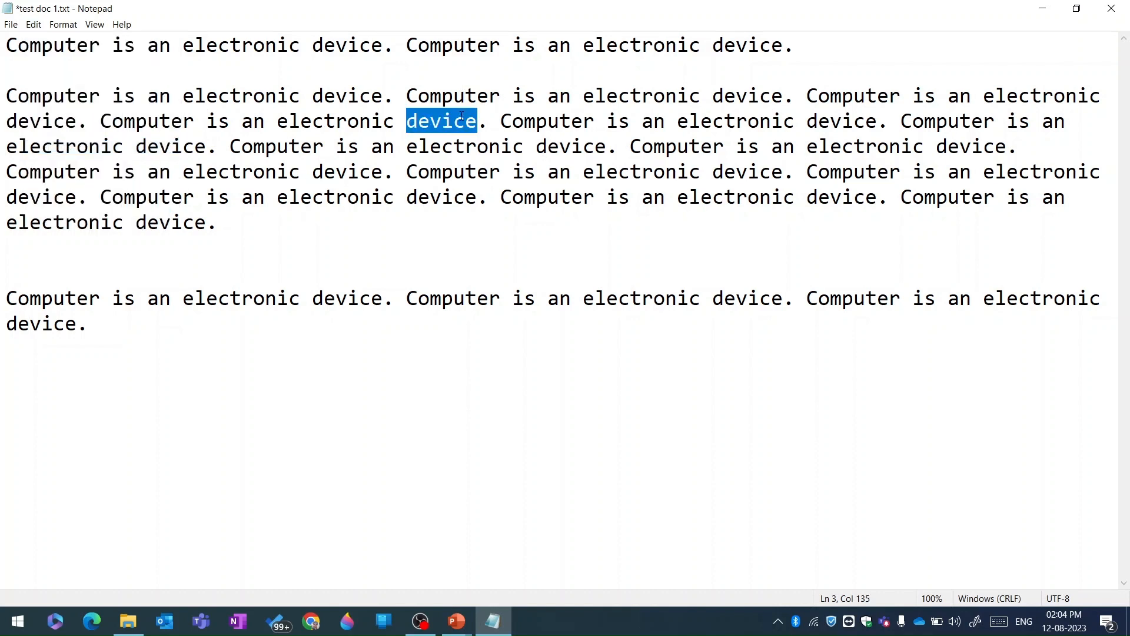
{"action": "key", "text": "F3"}
{"action": "key", "text": "F3"}
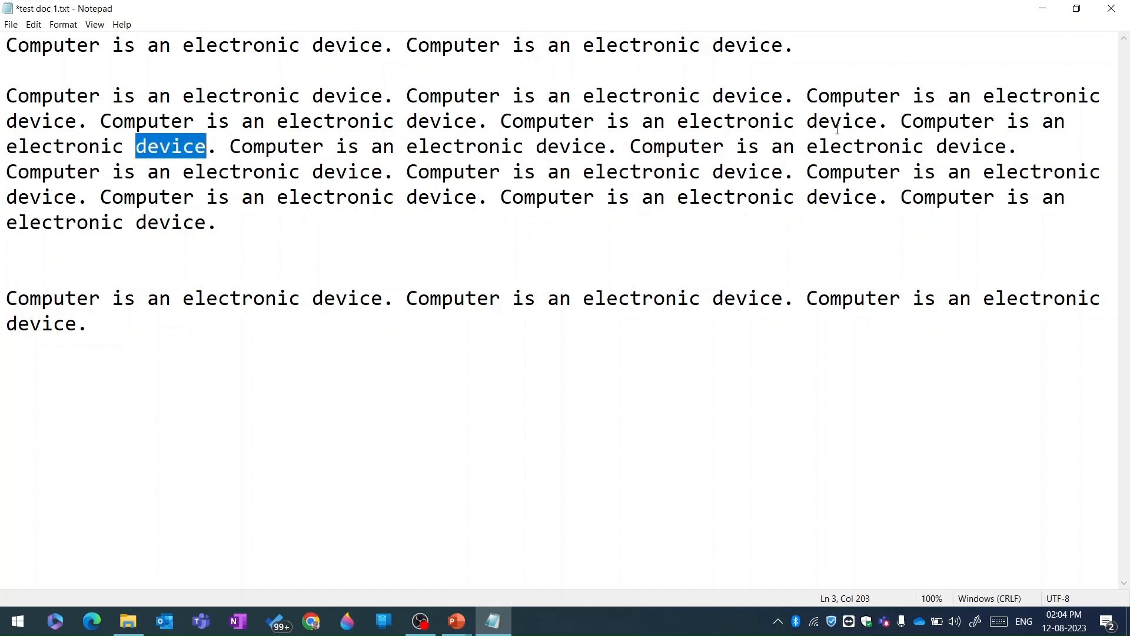
- Place the insertion point near the end of the long paragraph on line 3 and find the next two occurrences of "device" downward
{"action": "left_click", "coordinate": [34, 24]}
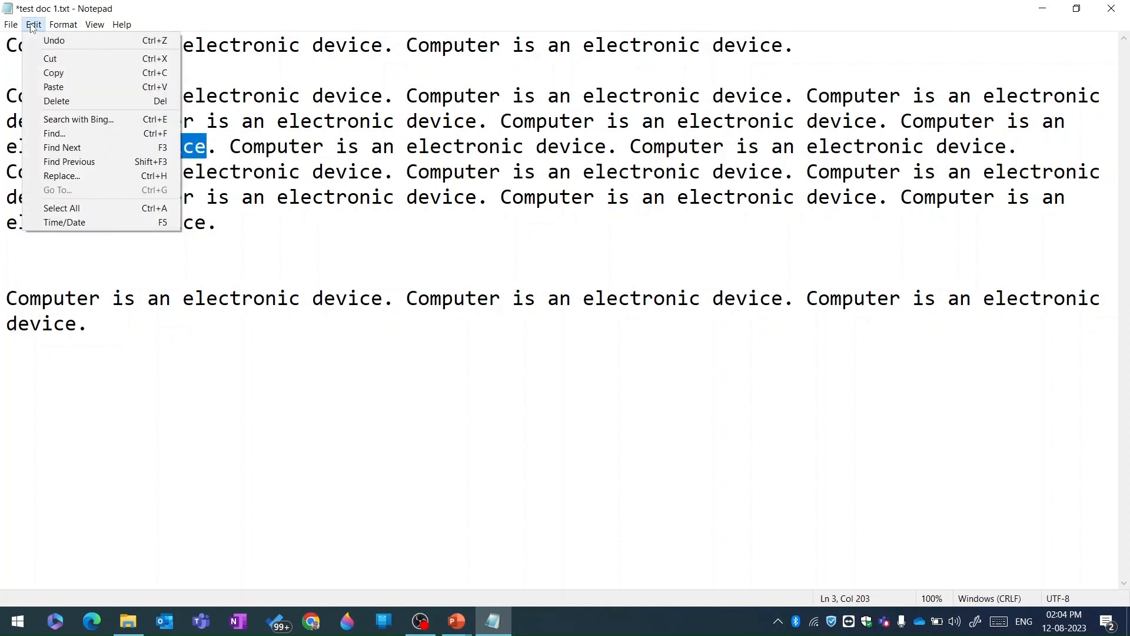
{"action": "left_click", "coordinate": [233, 146]}
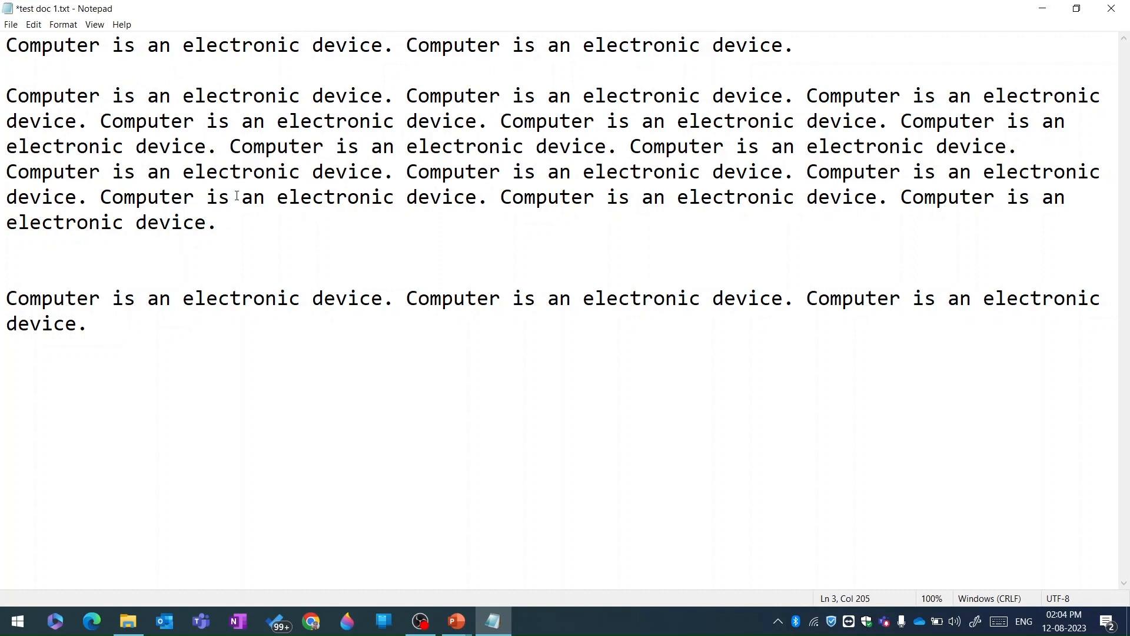
{"action": "left_click", "coordinate": [498, 203]}
{"action": "left_click", "coordinate": [33, 27]}
{"action": "left_click", "coordinate": [66, 131]}
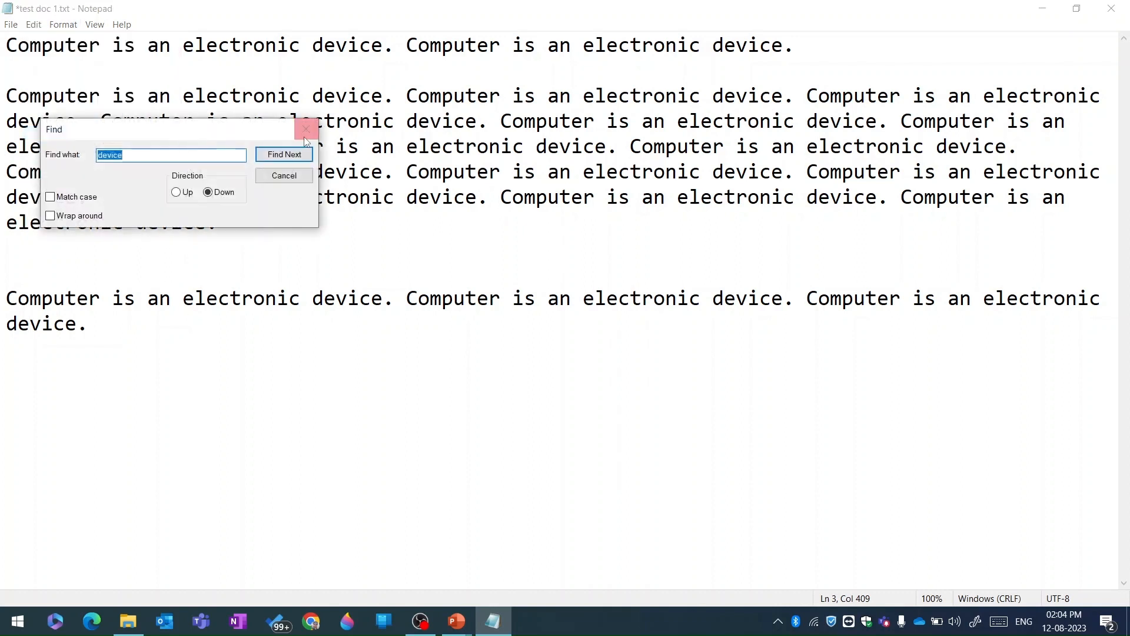
{"action": "left_click", "coordinate": [284, 154]}
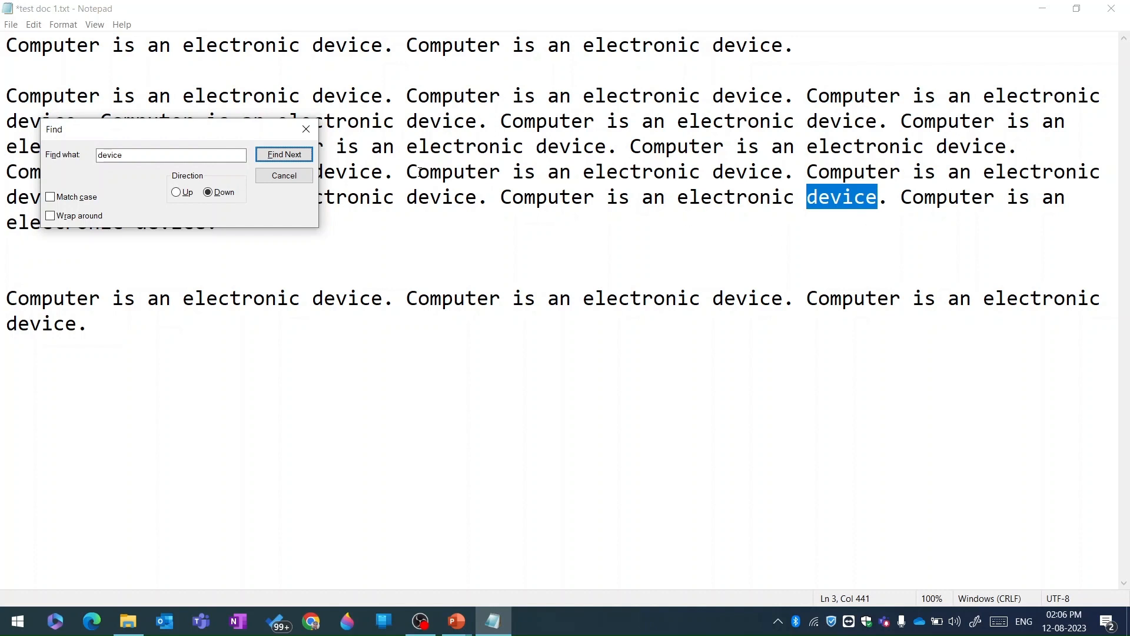
{"action": "left_click", "coordinate": [289, 156]}
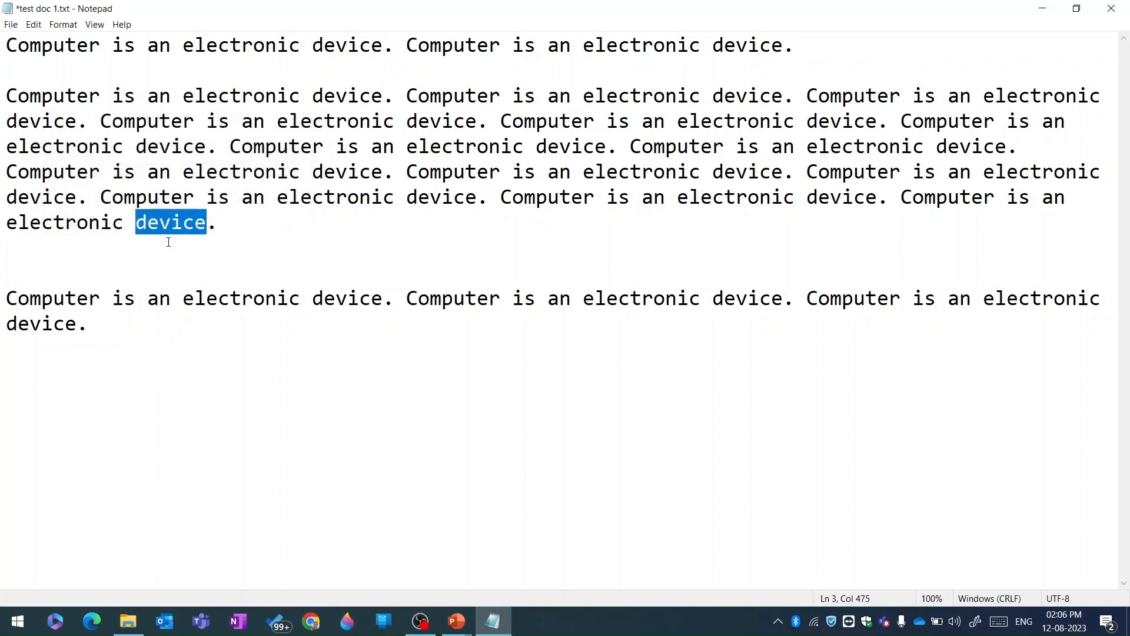
- Step backward through the earlier occurrences of "device" in the line 3 paragraph with Find Previous
{"action": "left_click", "coordinate": [33, 24]}
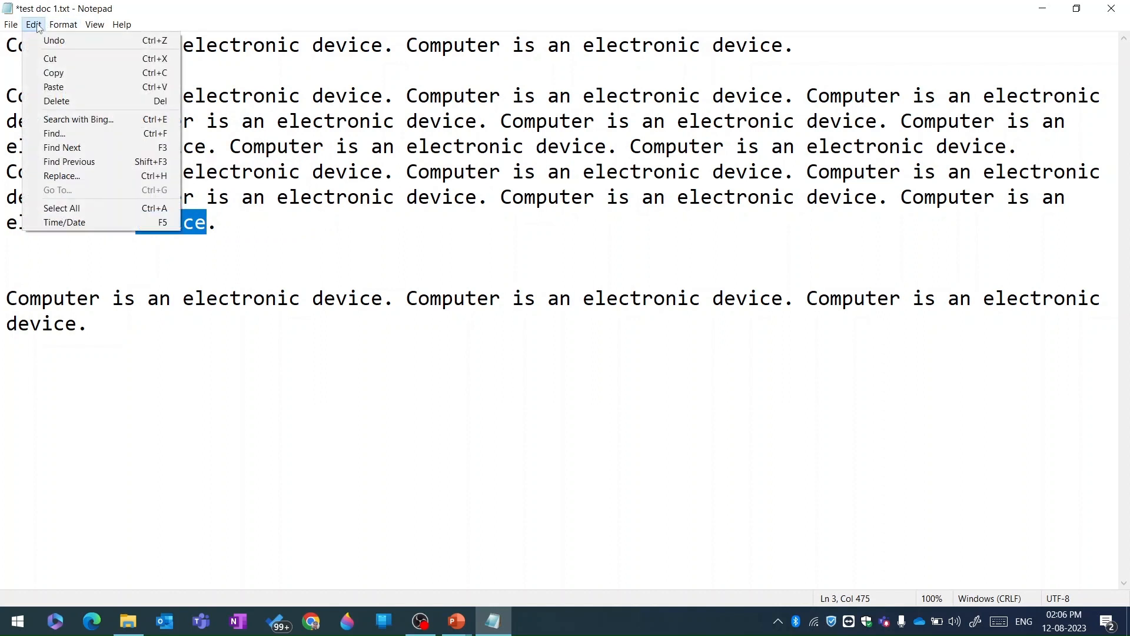
{"action": "left_click", "coordinate": [100, 163]}
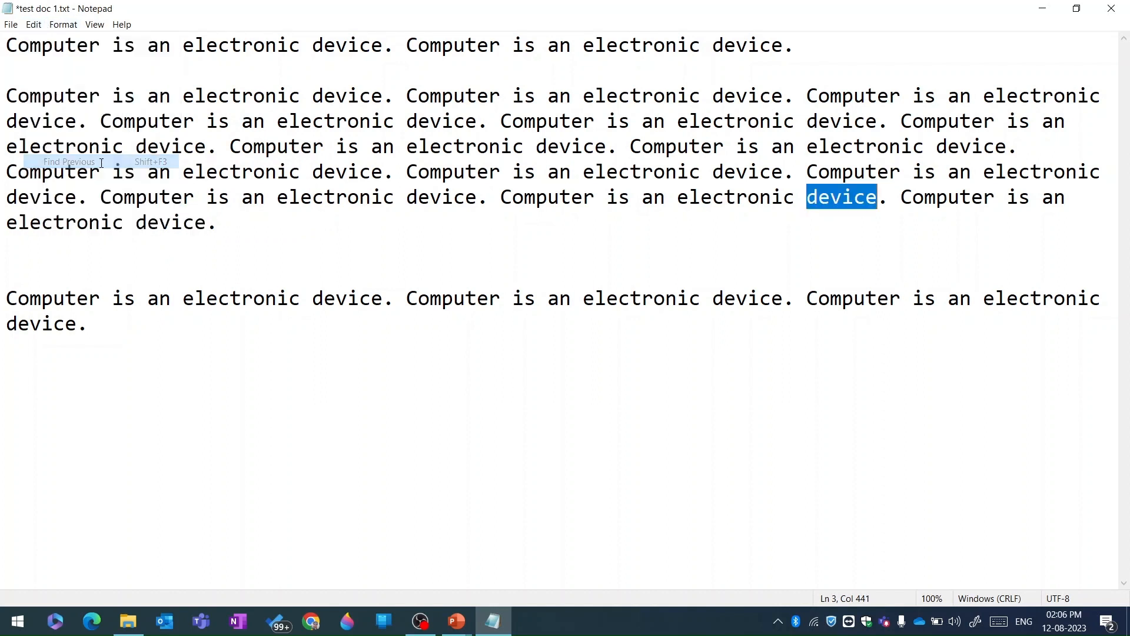
{"action": "left_click", "coordinate": [34, 28]}
{"action": "left_click", "coordinate": [106, 161]}
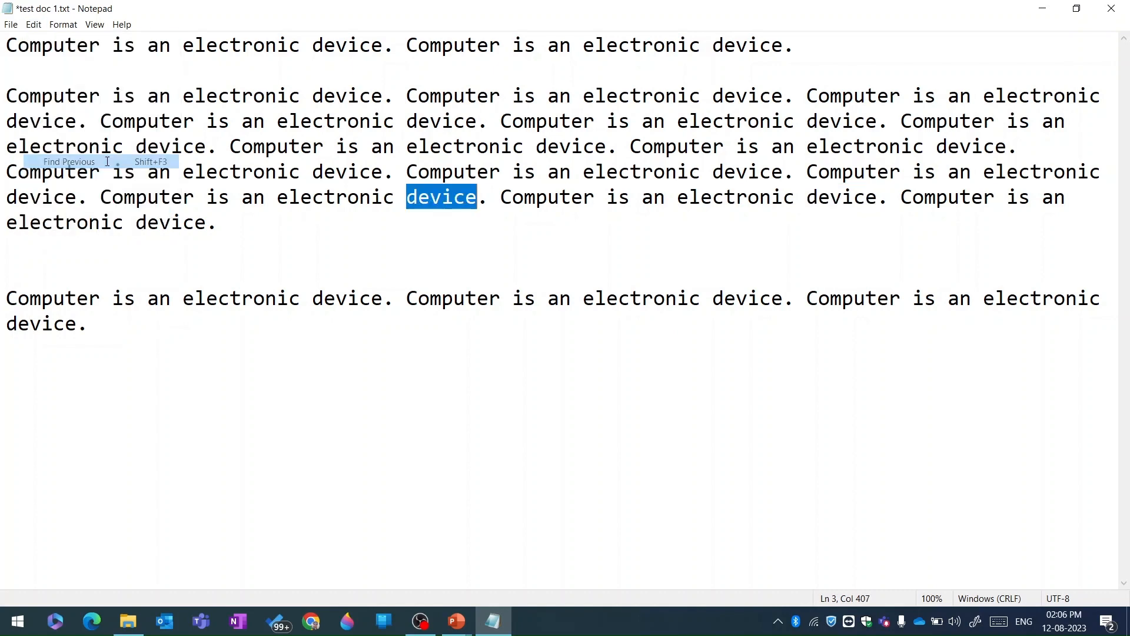
{"action": "key", "text": "shift+F3"}
{"action": "key", "text": "shift+F3"}
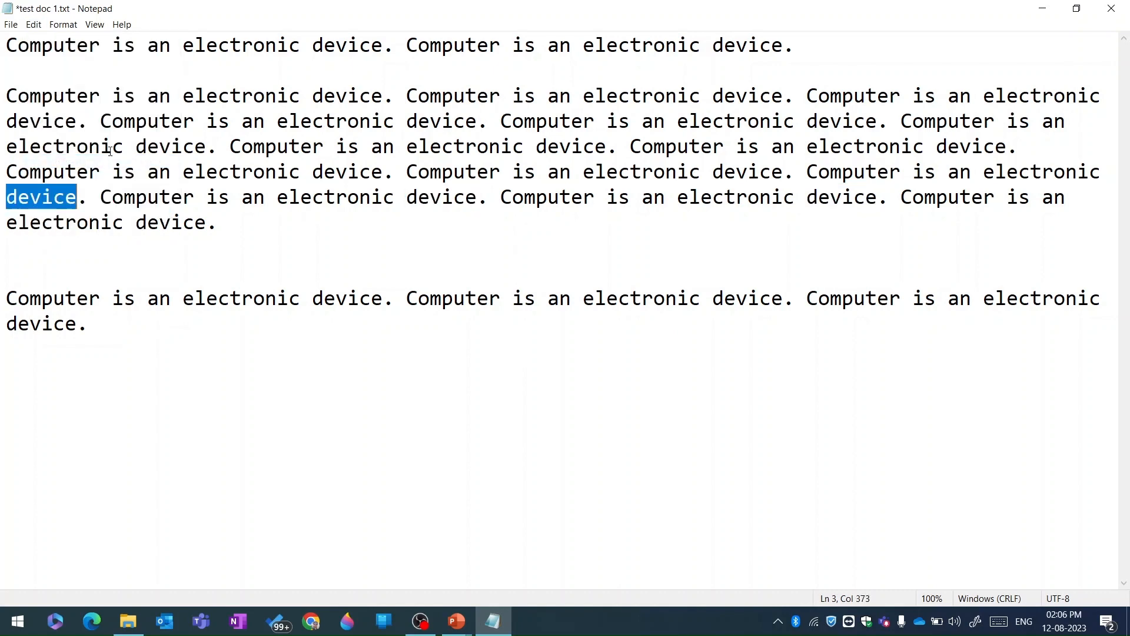
{"action": "key", "text": "shift+F3"}
{"action": "key", "text": "shift+F3"}
{"action": "key", "text": "shift+F3"}
{"action": "key", "text": "shift+F3"}
{"action": "key", "text": "shift+F3"}
{"action": "key", "text": "shift+F3"}
{"action": "key", "text": "shift+F3"}
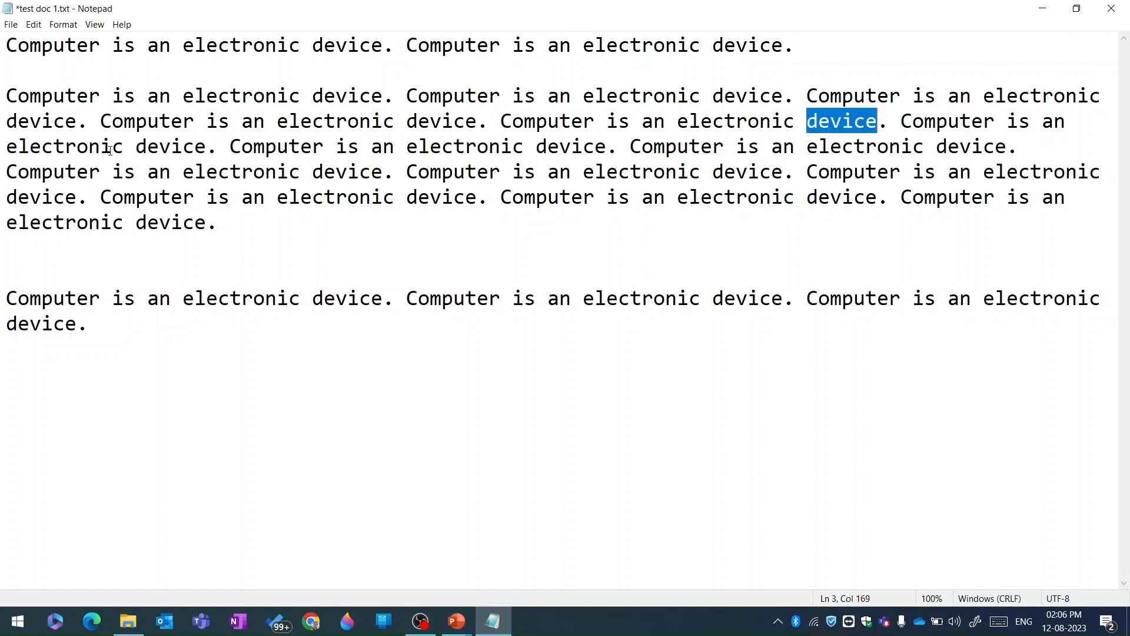
- Place the insertion point before the second sentence of line 1 and set up a replacement of "device" with "machine"
{"action": "left_click", "coordinate": [34, 24]}
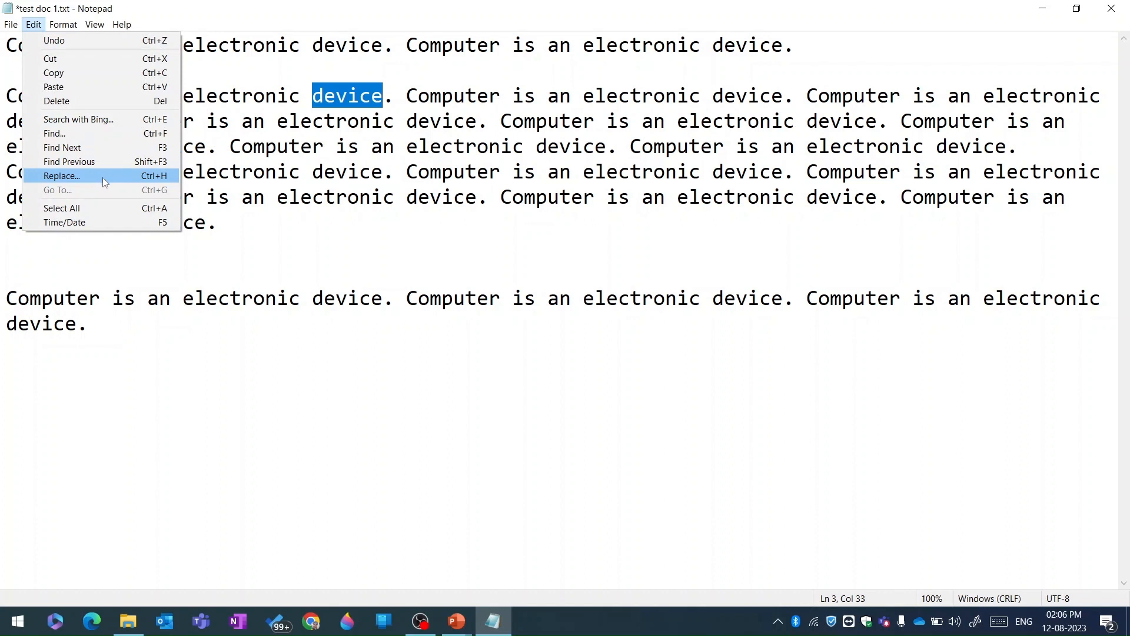
{"action": "left_click", "coordinate": [301, 150]}
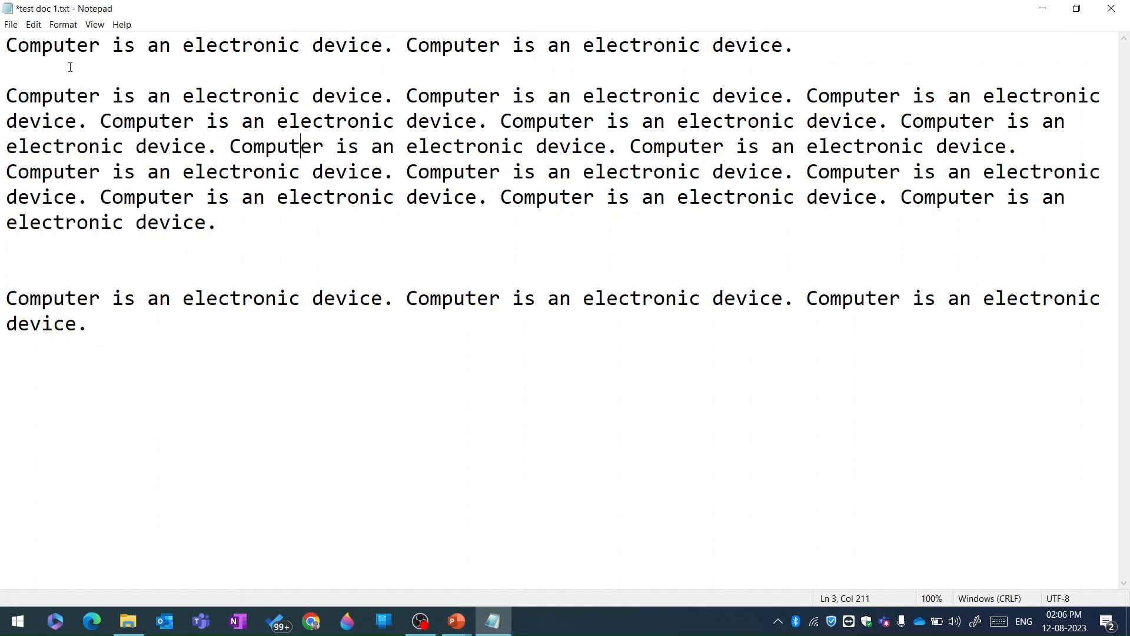
{"action": "left_click", "coordinate": [405, 46]}
{"action": "left_click", "coordinate": [44, 27]}
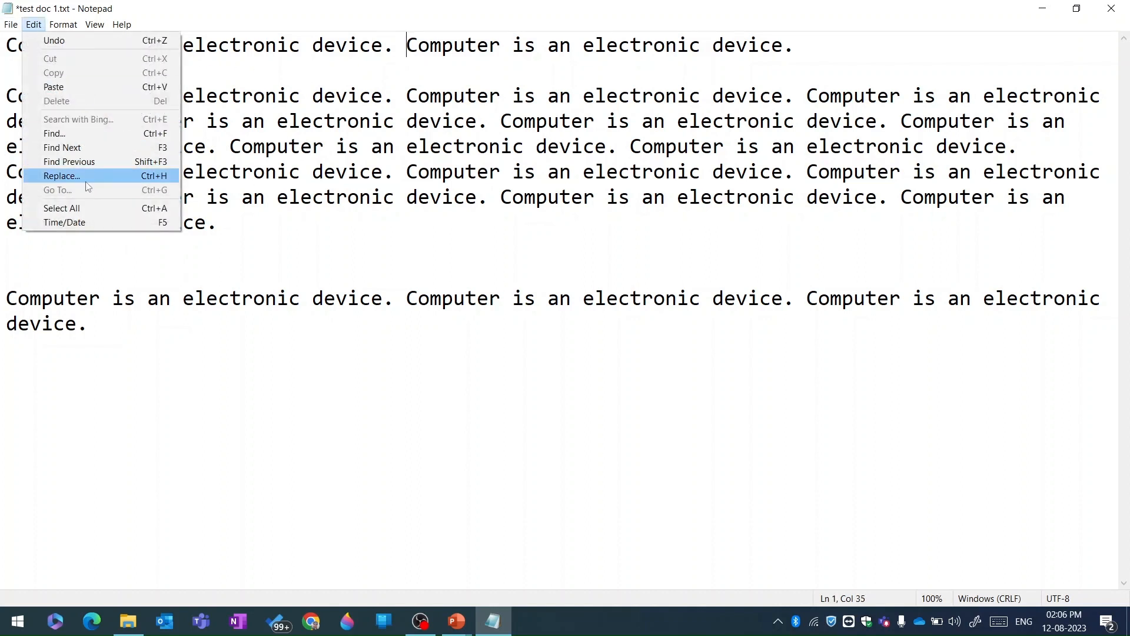
{"action": "left_click", "coordinate": [163, 179]}
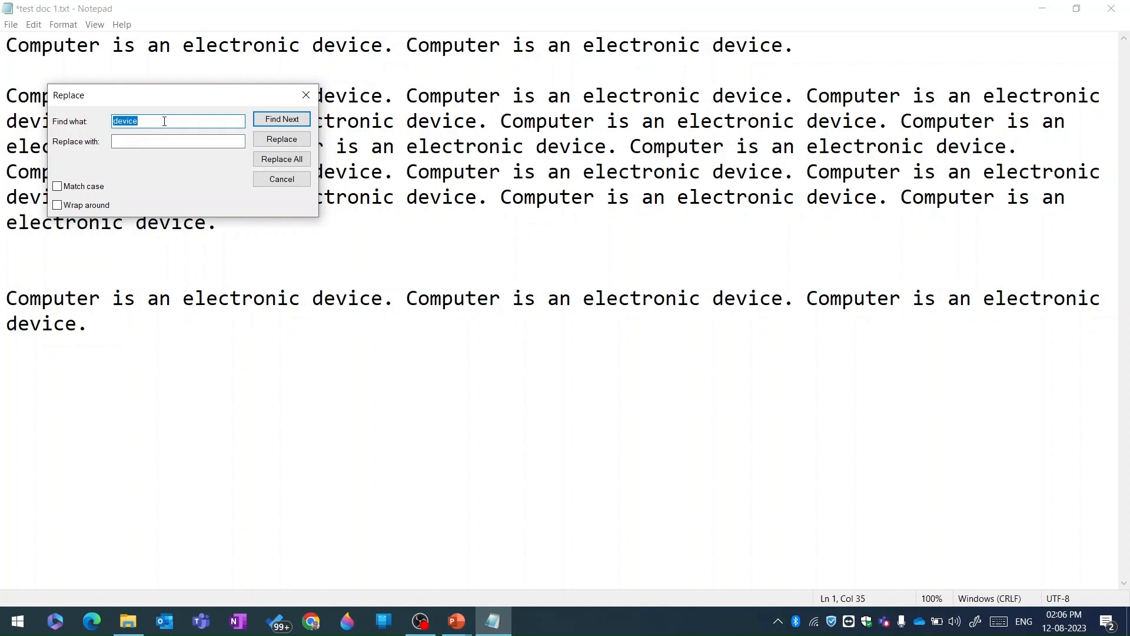
{"action": "left_click", "coordinate": [153, 145]}
{"action": "type", "text": "machine"}
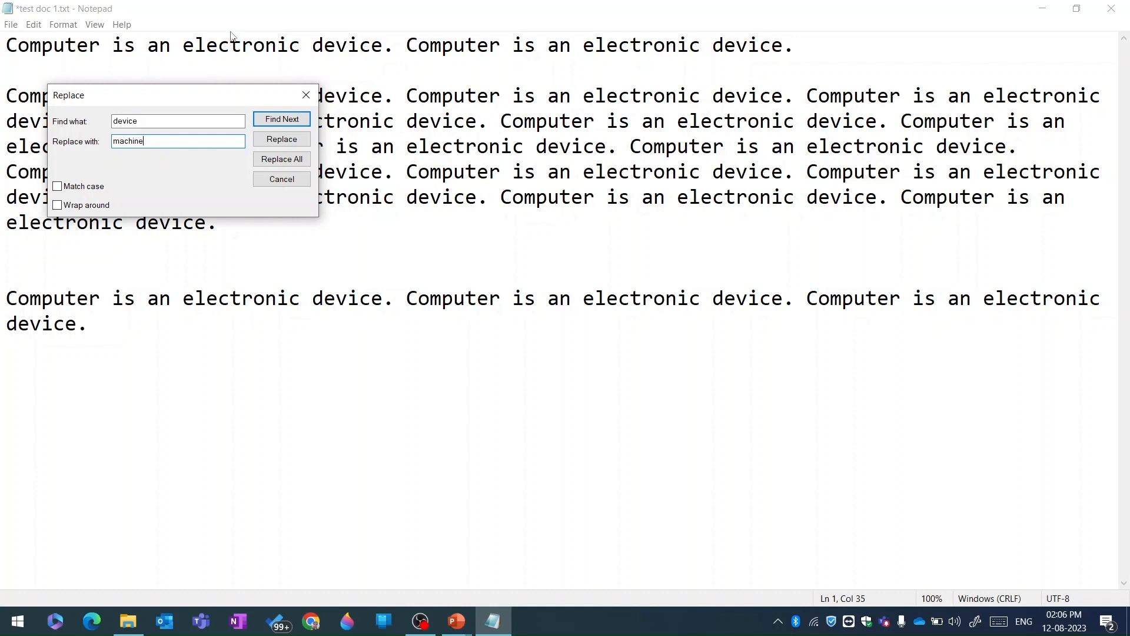
- Replace the next two occurrences of "device" one at a time, skip the one after them, and replace the following one
{"action": "left_click", "coordinate": [282, 140]}
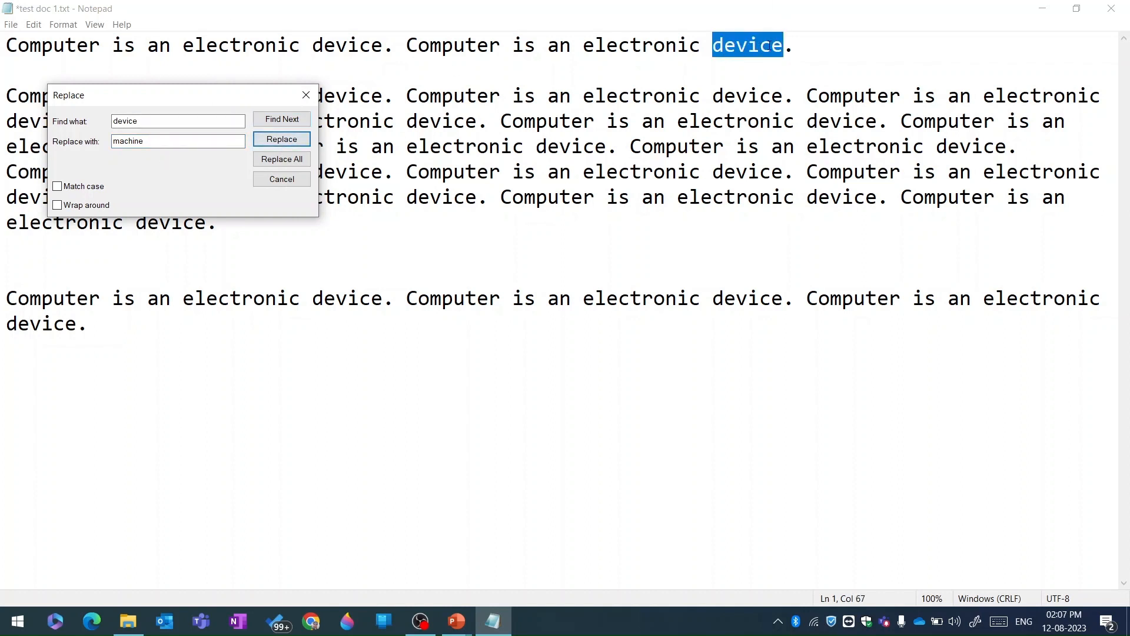
{"action": "left_click", "coordinate": [282, 139]}
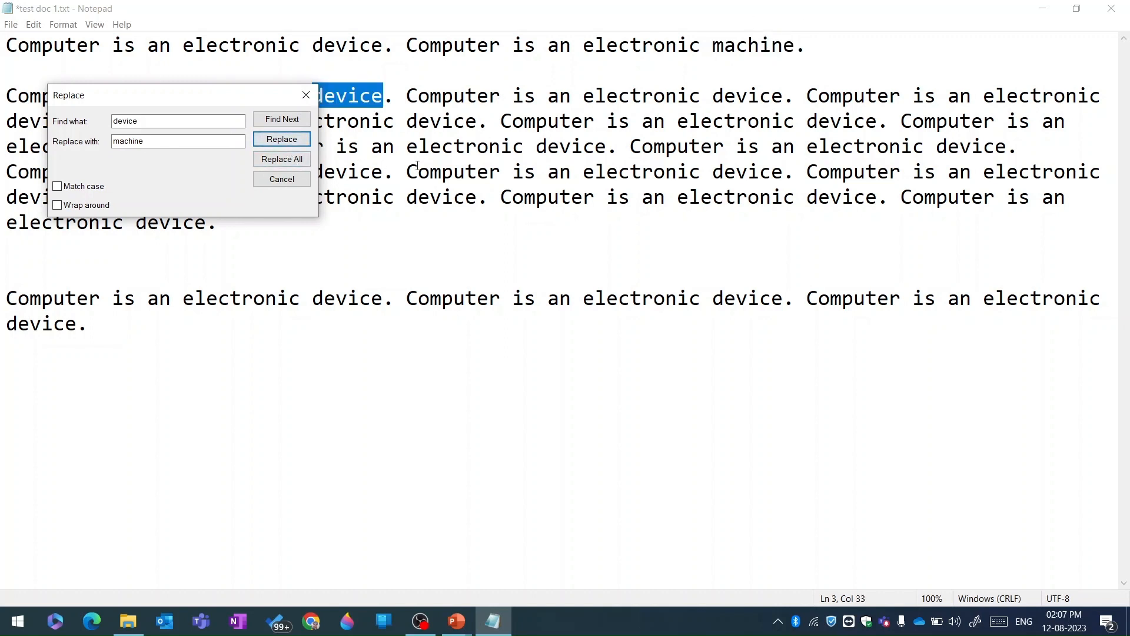
{"action": "left_click", "coordinate": [277, 140]}
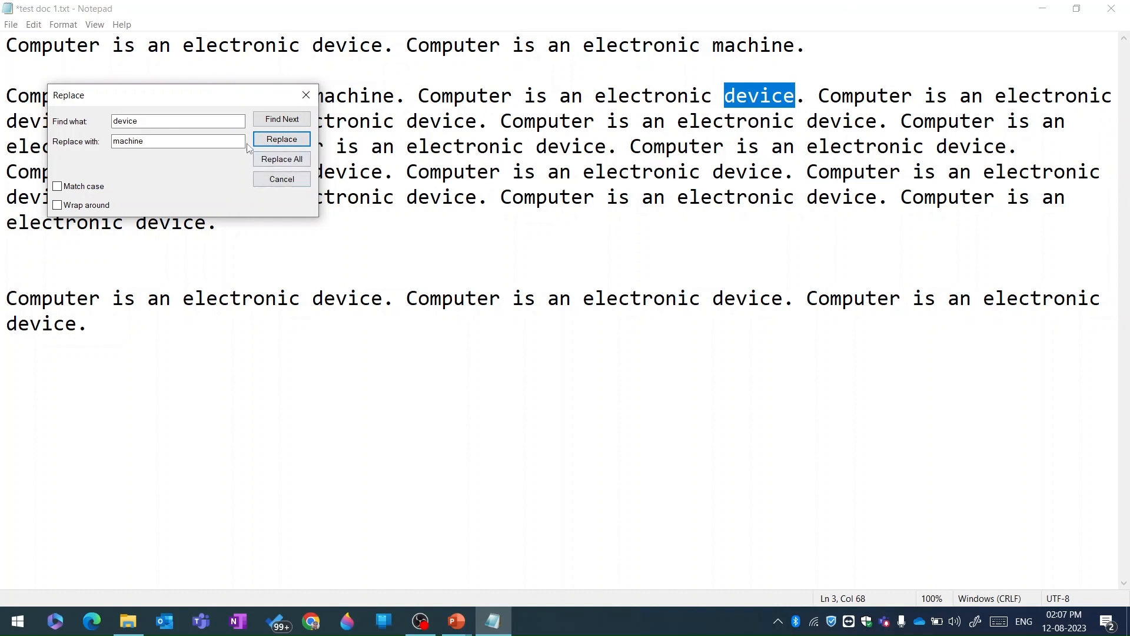
{"action": "left_click", "coordinate": [285, 119]}
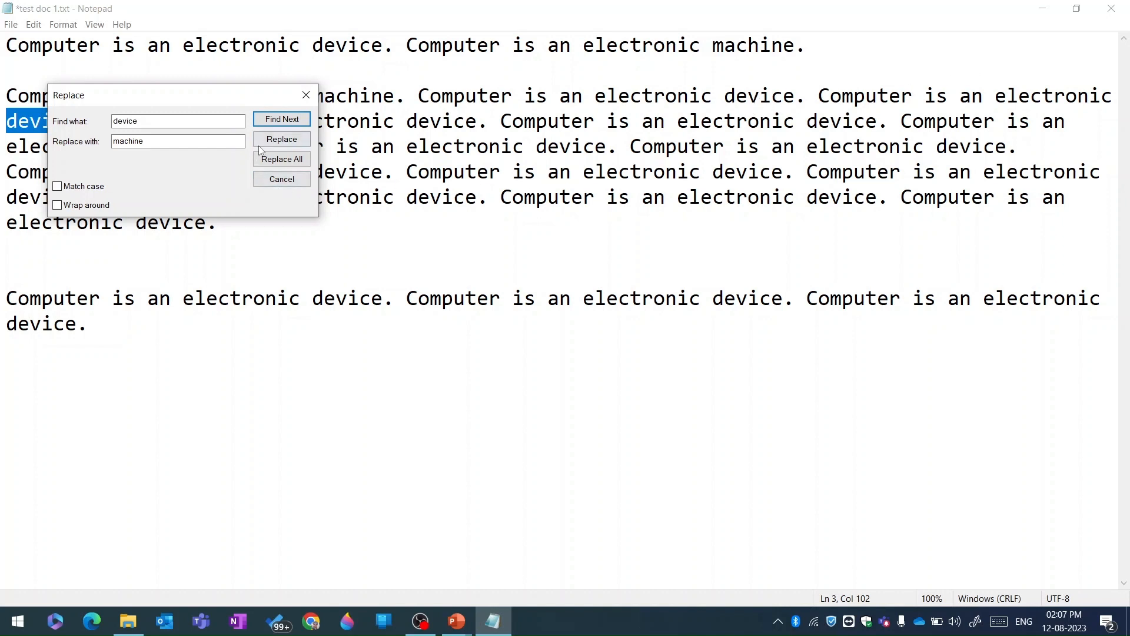
{"action": "left_click", "coordinate": [281, 139]}
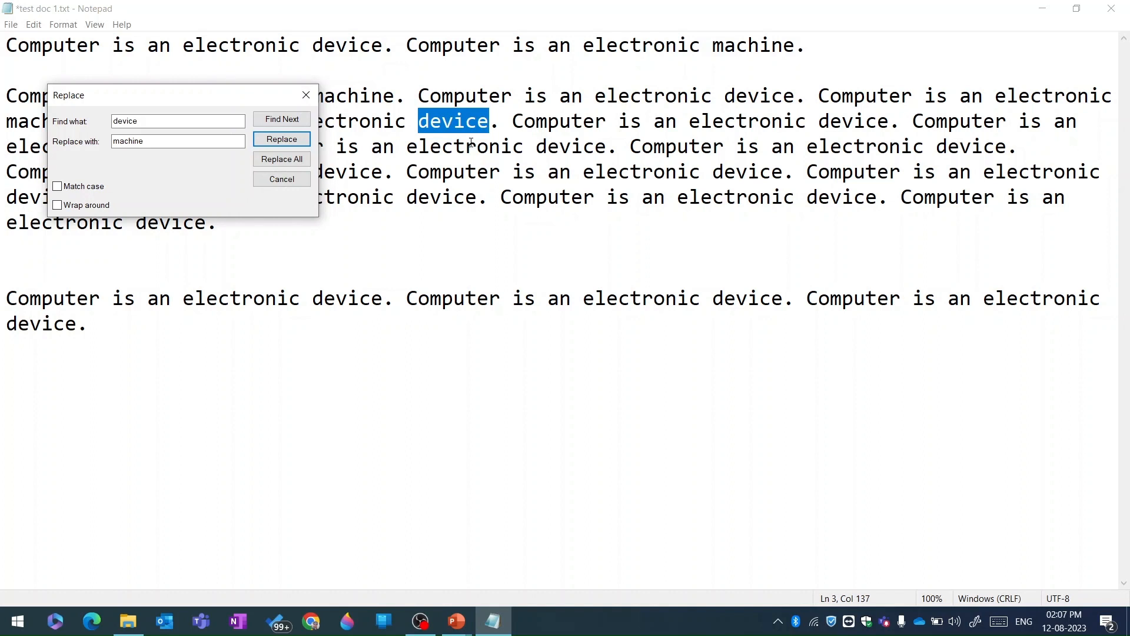
- Replace all remaining occurrences of "device" with "machine" at once and close the Replace dialog
{"action": "left_click", "coordinate": [283, 167]}
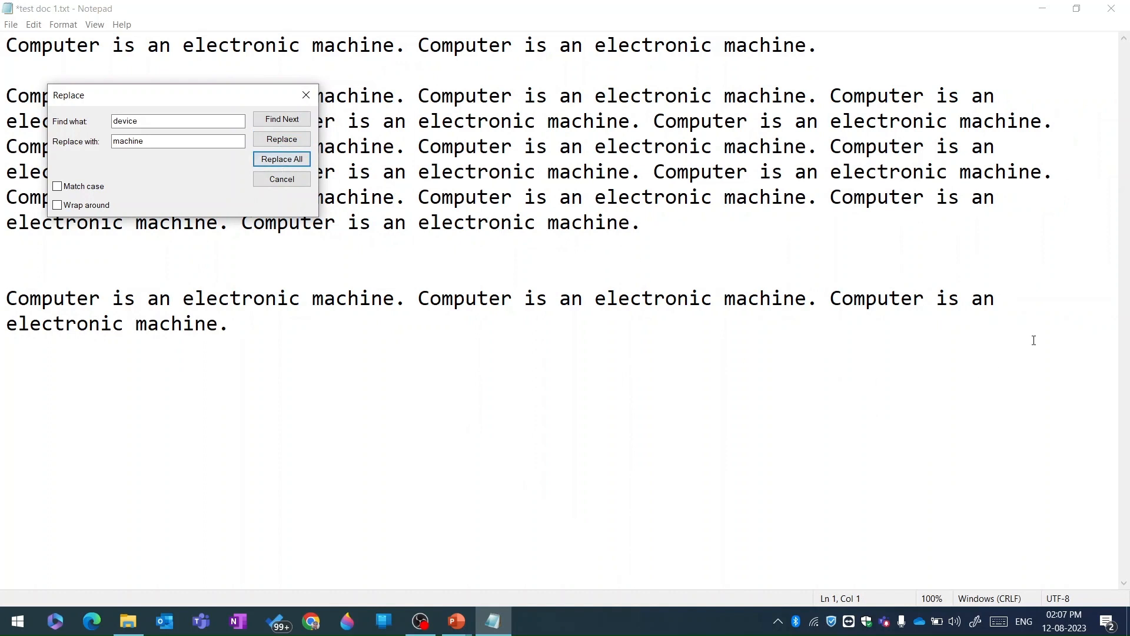
{"action": "left_click", "coordinate": [302, 178]}
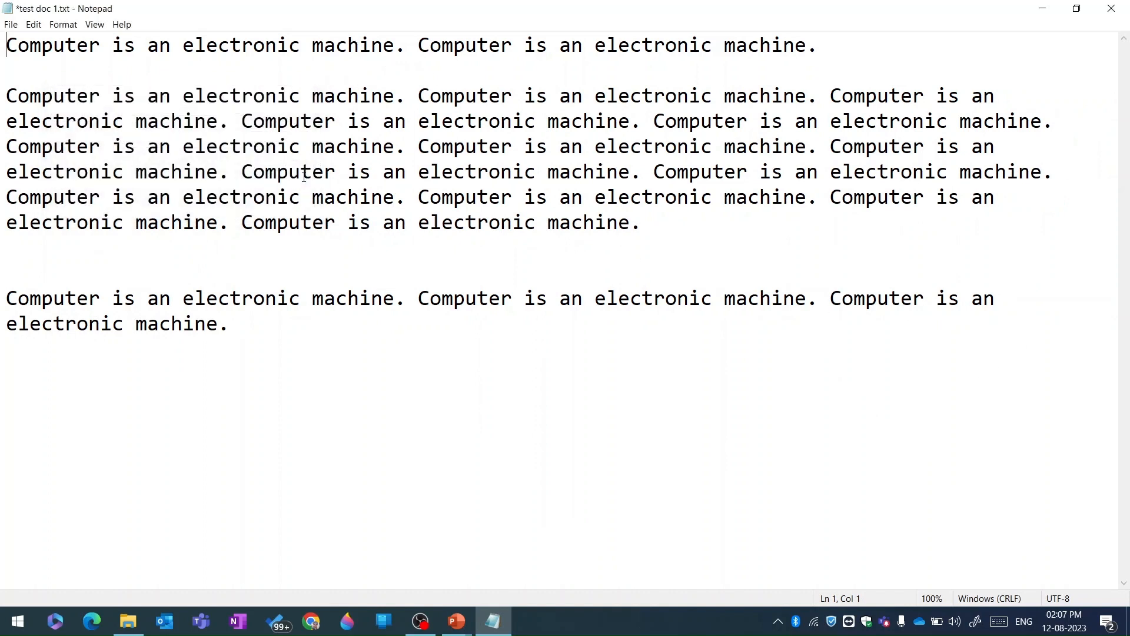
- Select all the text in the document with Select All and copy it
{"action": "left_click", "coordinate": [28, 27]}
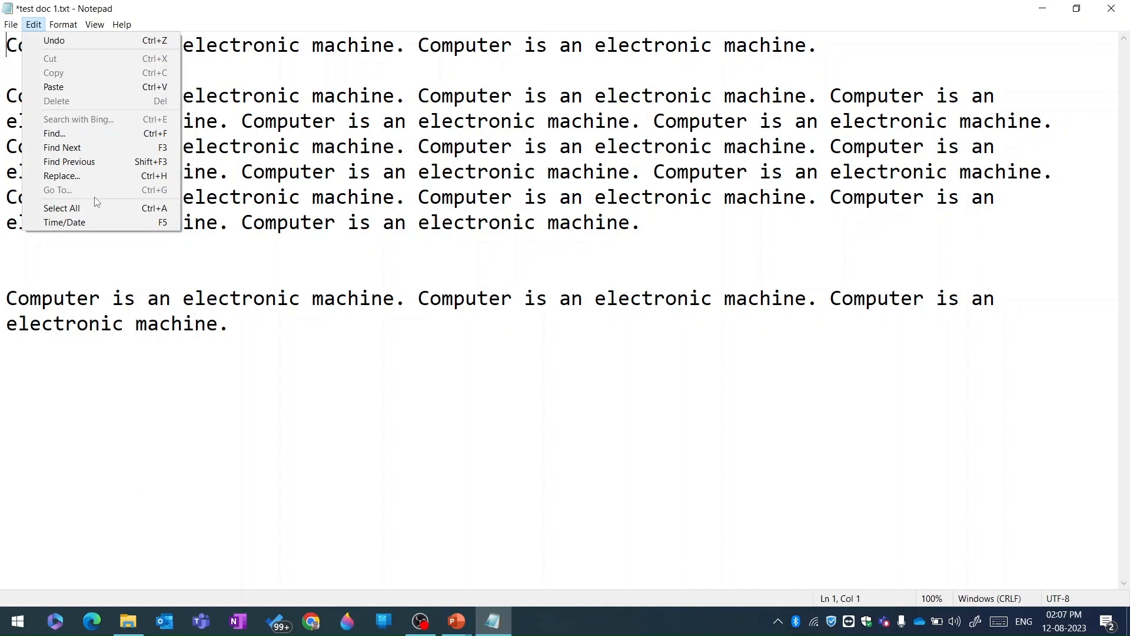
{"action": "left_click", "coordinate": [195, 297]}
{"action": "left_click", "coordinate": [259, 331]}
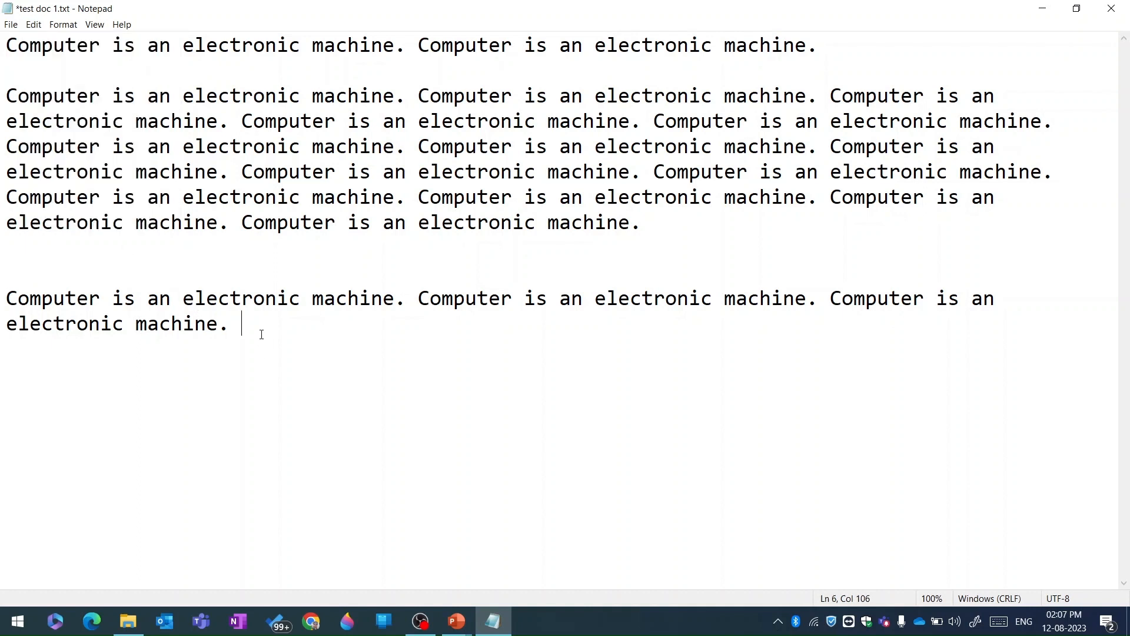
{"action": "left_click", "coordinate": [33, 24]}
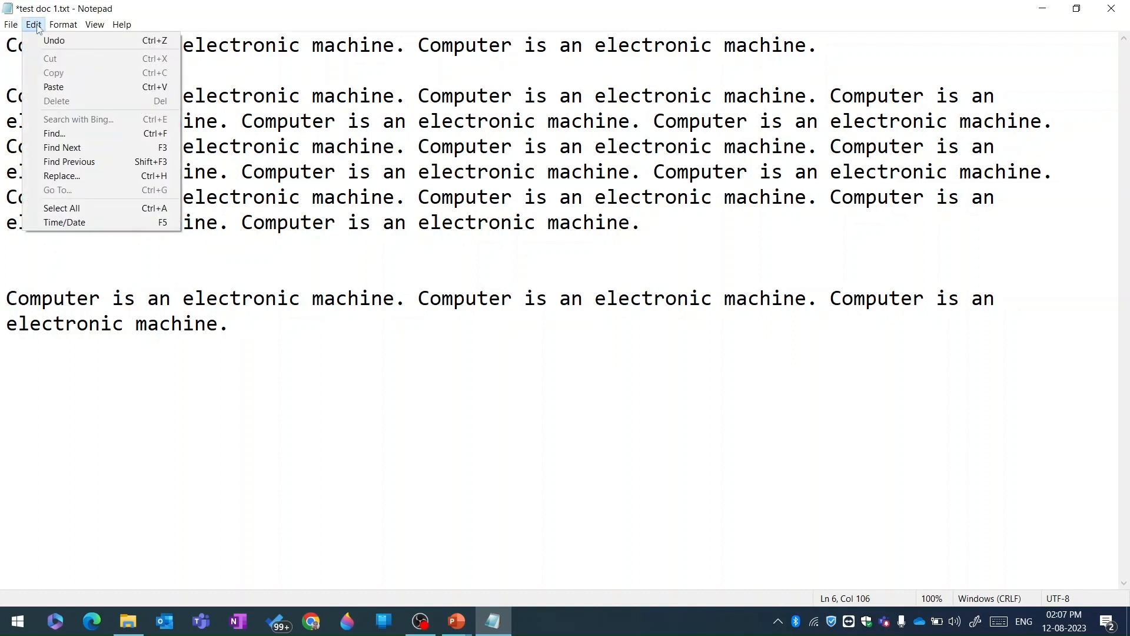
{"action": "left_click", "coordinate": [62, 209]}
{"action": "key", "text": "super+c"}
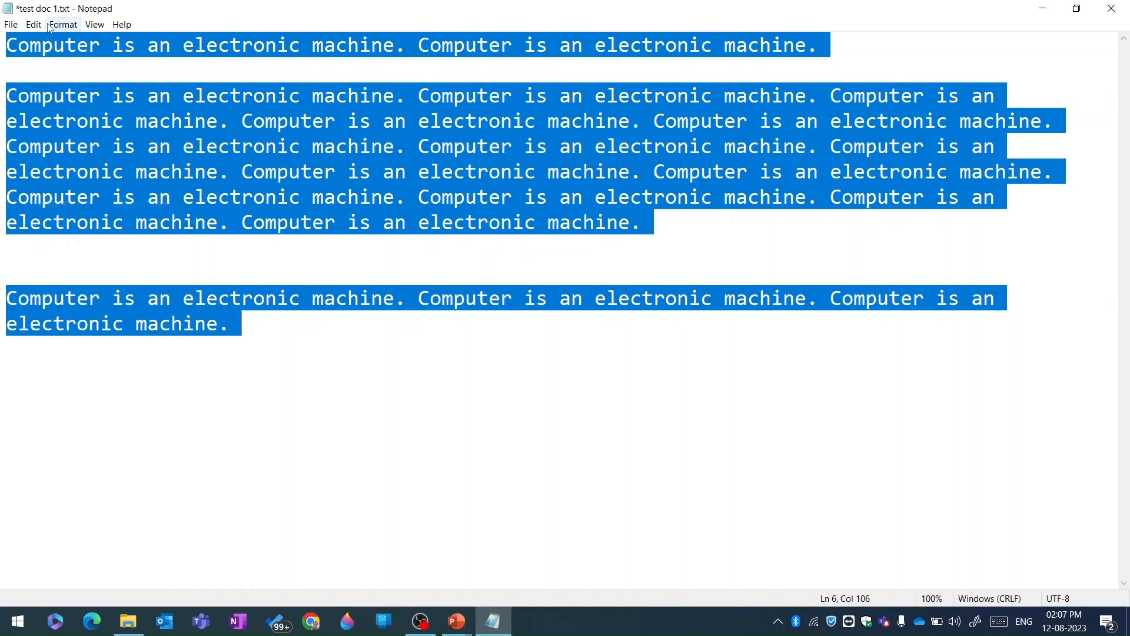
{"action": "left_click", "coordinate": [49, 25]}
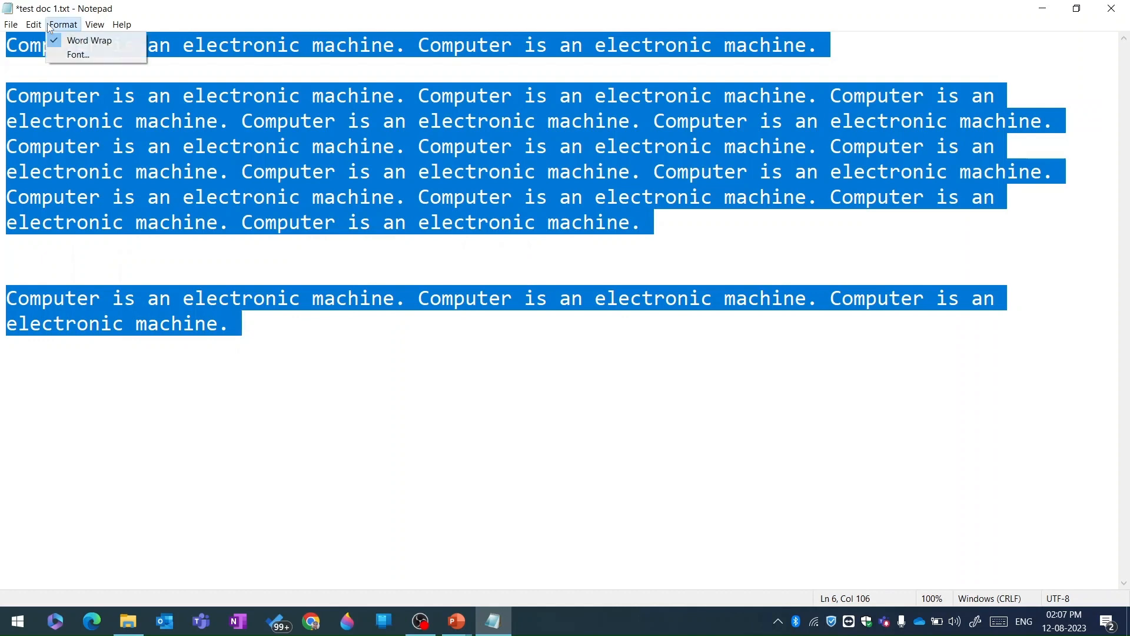
{"action": "left_click", "coordinate": [32, 26]}
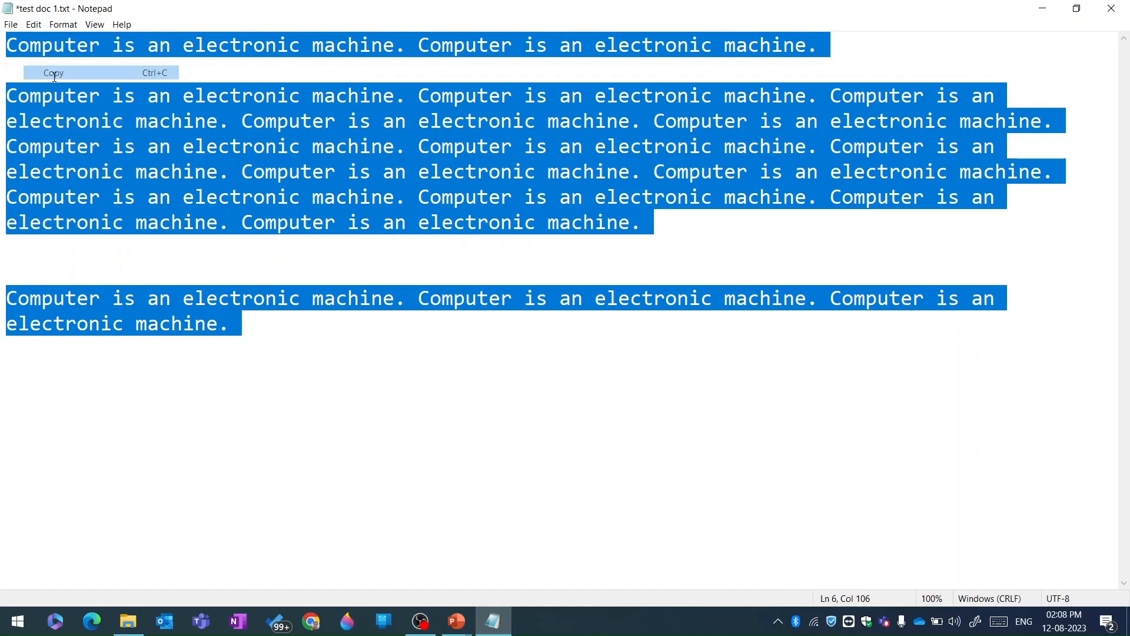
- Paste the copied text over the selection and paste it two more times at the end of the document
{"action": "left_click", "coordinate": [33, 27]}
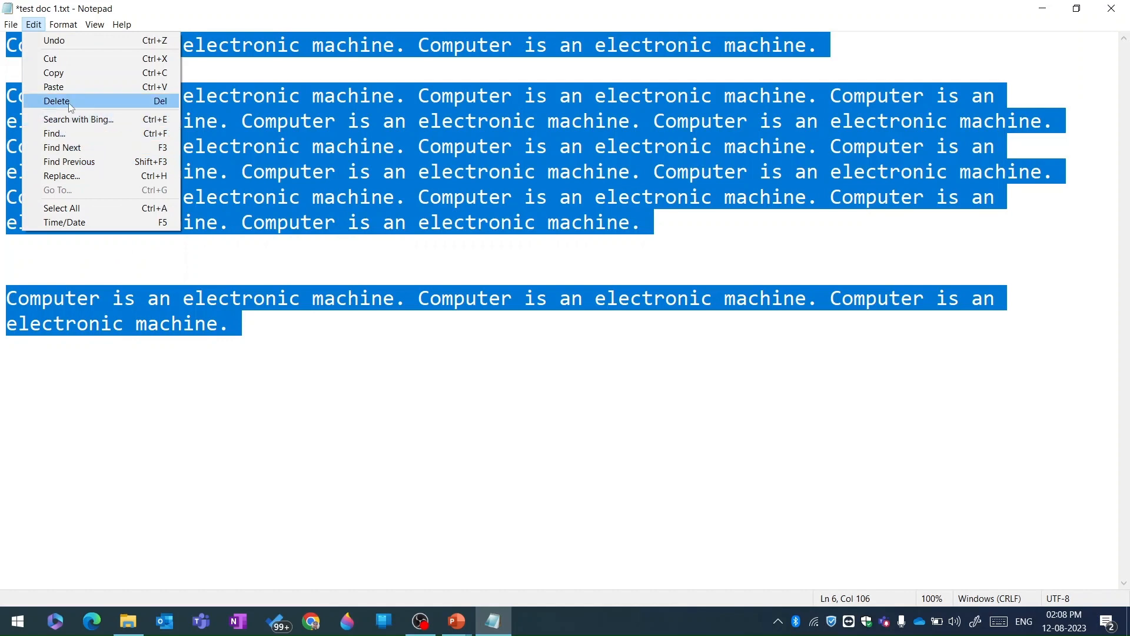
{"action": "left_click", "coordinate": [76, 88]}
{"action": "left_click", "coordinate": [34, 24]}
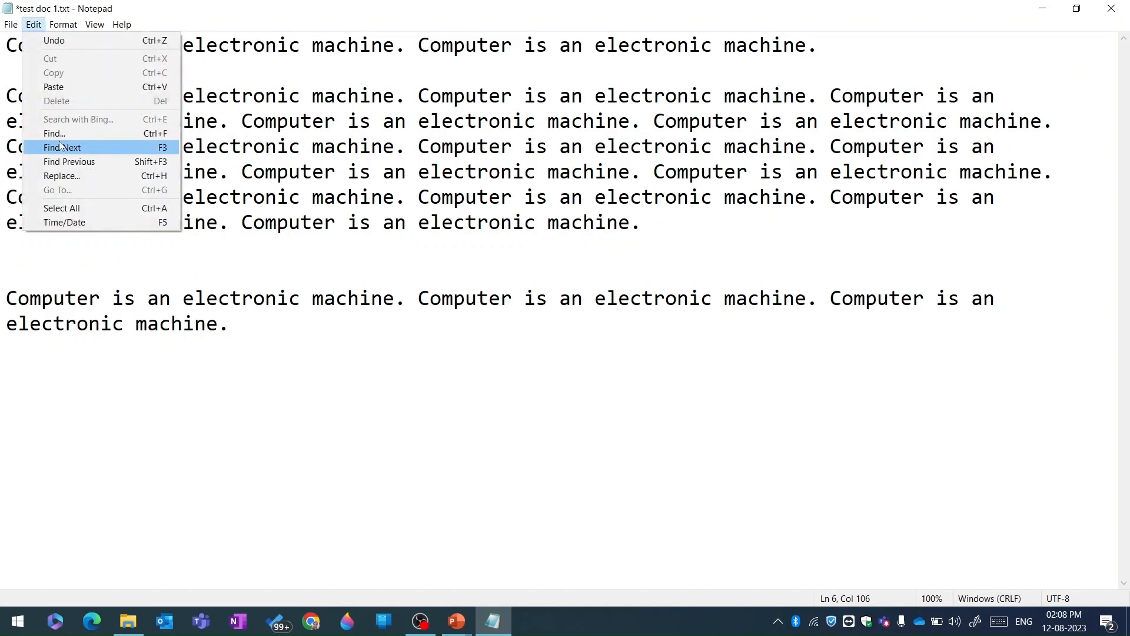
{"action": "left_click", "coordinate": [67, 88]}
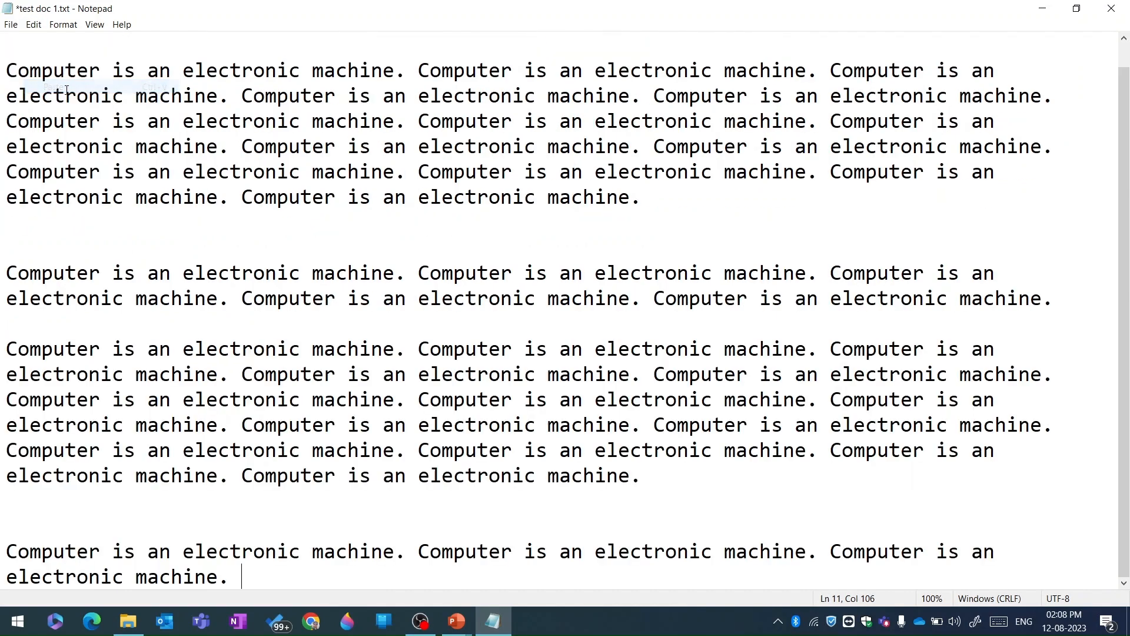
{"action": "left_click", "coordinate": [34, 24]}
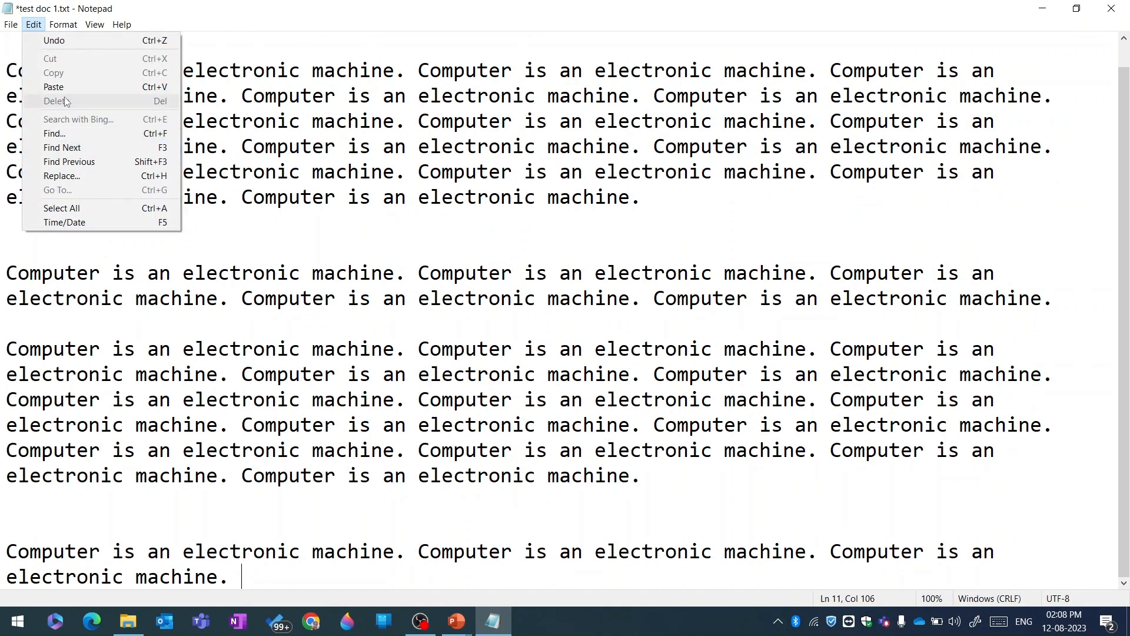
{"action": "left_click", "coordinate": [65, 87]}
- Add a new line in the blank gap above the last pasted copy, insert the current time and date there, and select it
{"action": "left_click", "coordinate": [44, 26]}
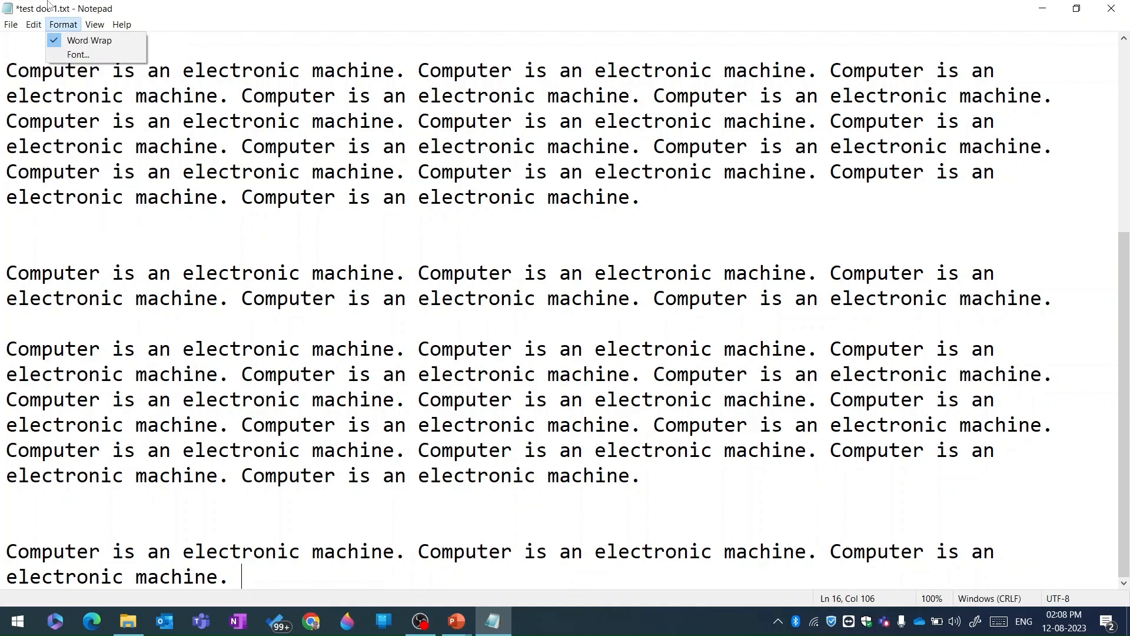
{"action": "left_click", "coordinate": [327, 219]}
{"action": "key", "text": "Return"}
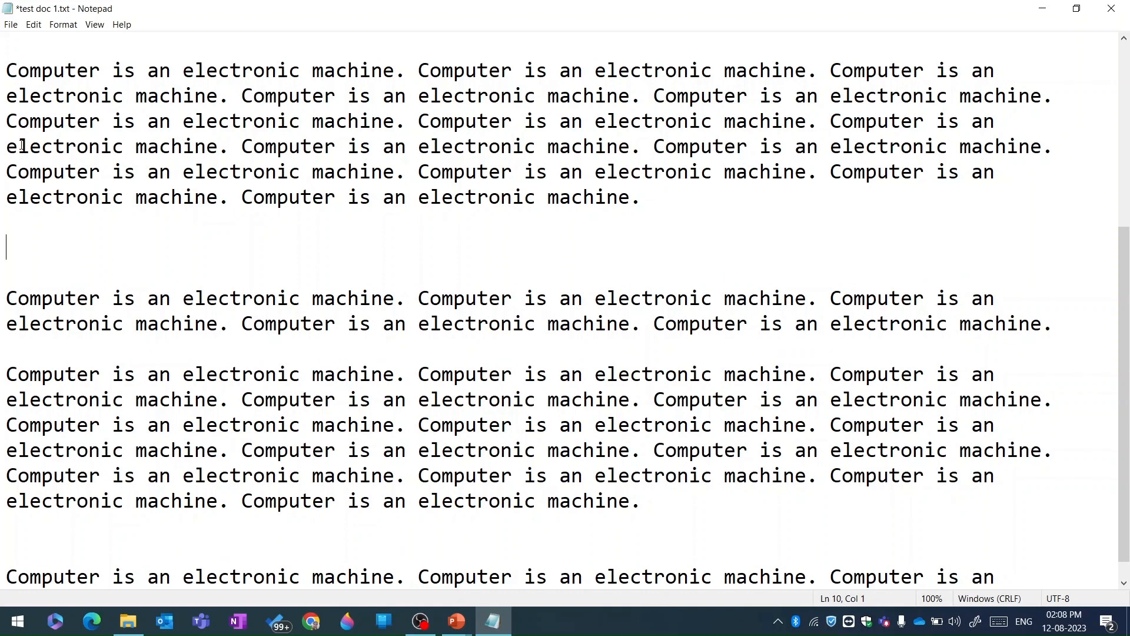
{"action": "left_click", "coordinate": [33, 24]}
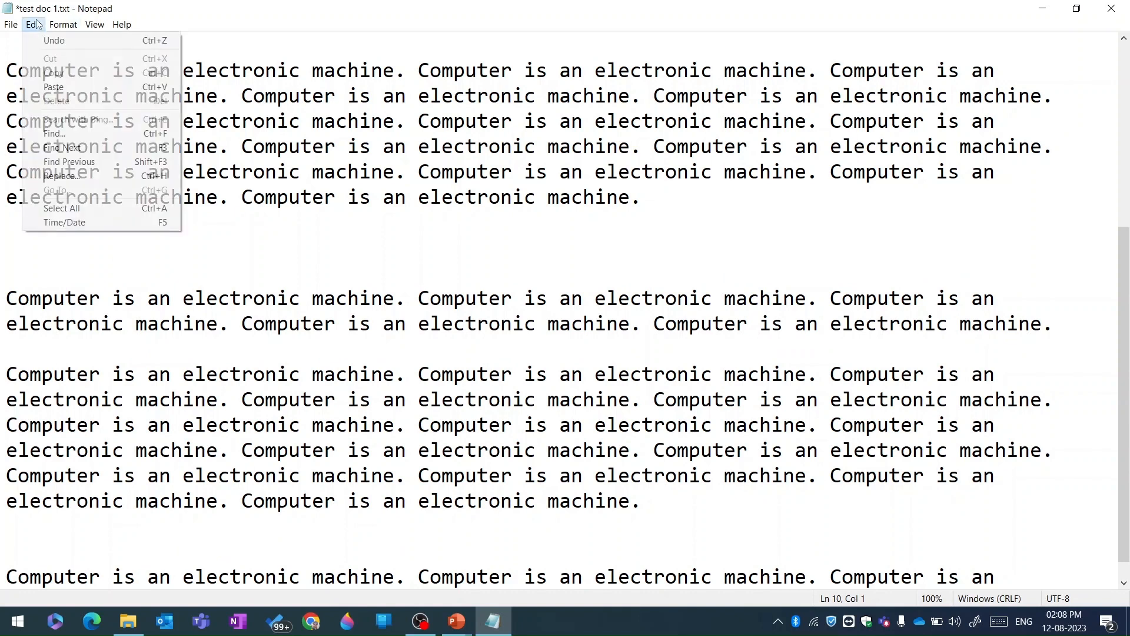
{"action": "left_click", "coordinate": [81, 223]}
{"action": "left_click_drag", "start_coordinate": [235, 247], "coordinate": [4, 246]}
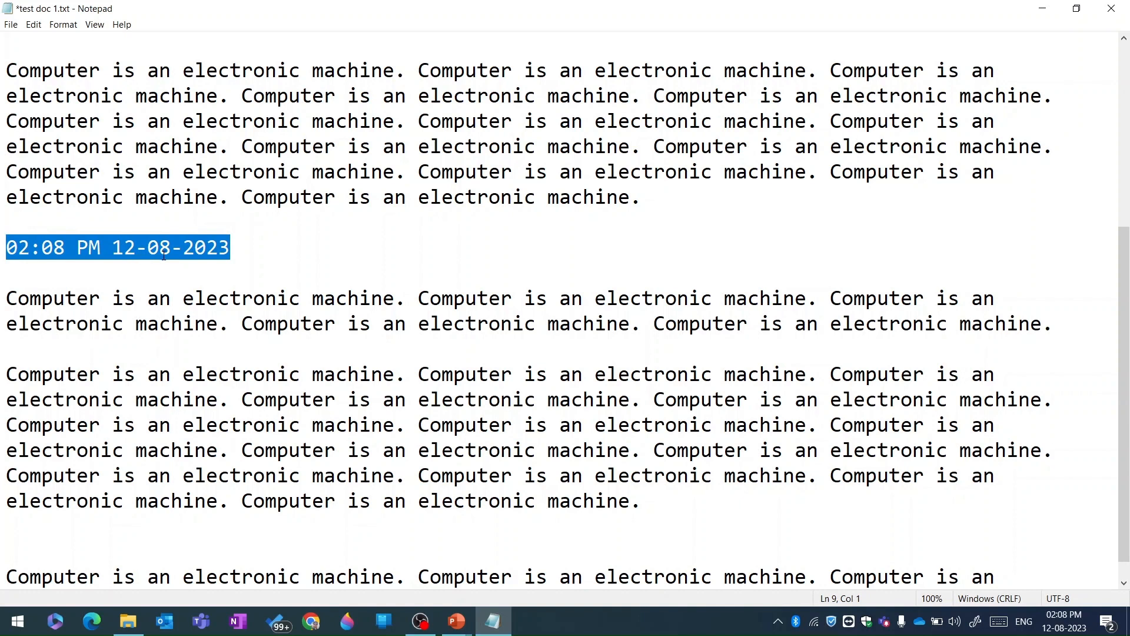
- Turn off Word Wrap for the document
{"action": "left_click", "coordinate": [35, 25]}
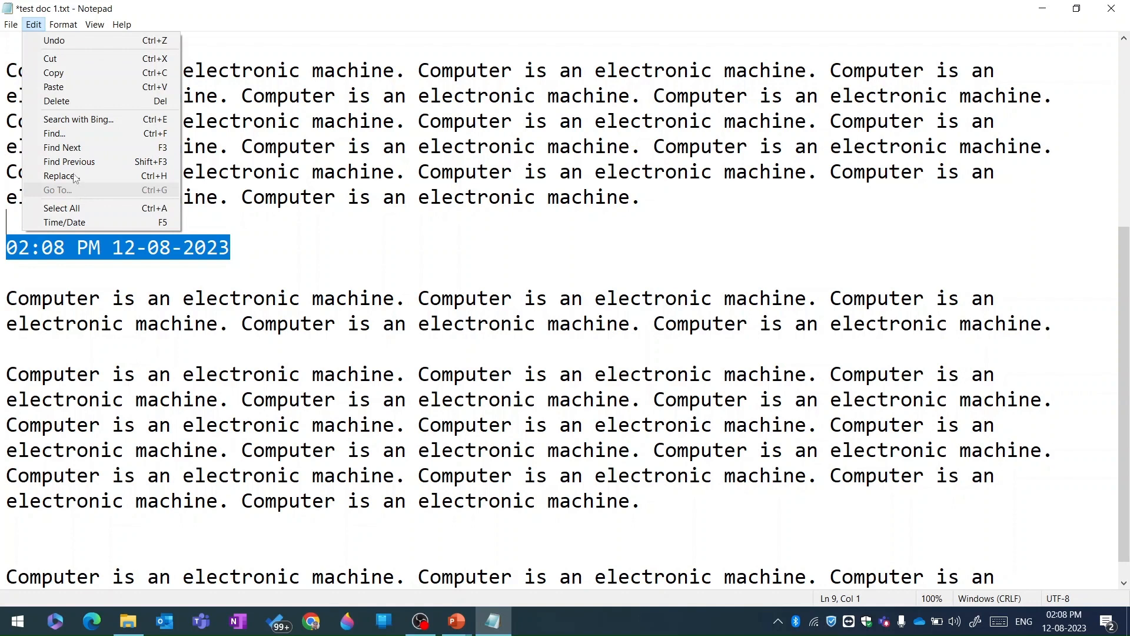
{"action": "mouse_move", "coordinate": [63, 24]}
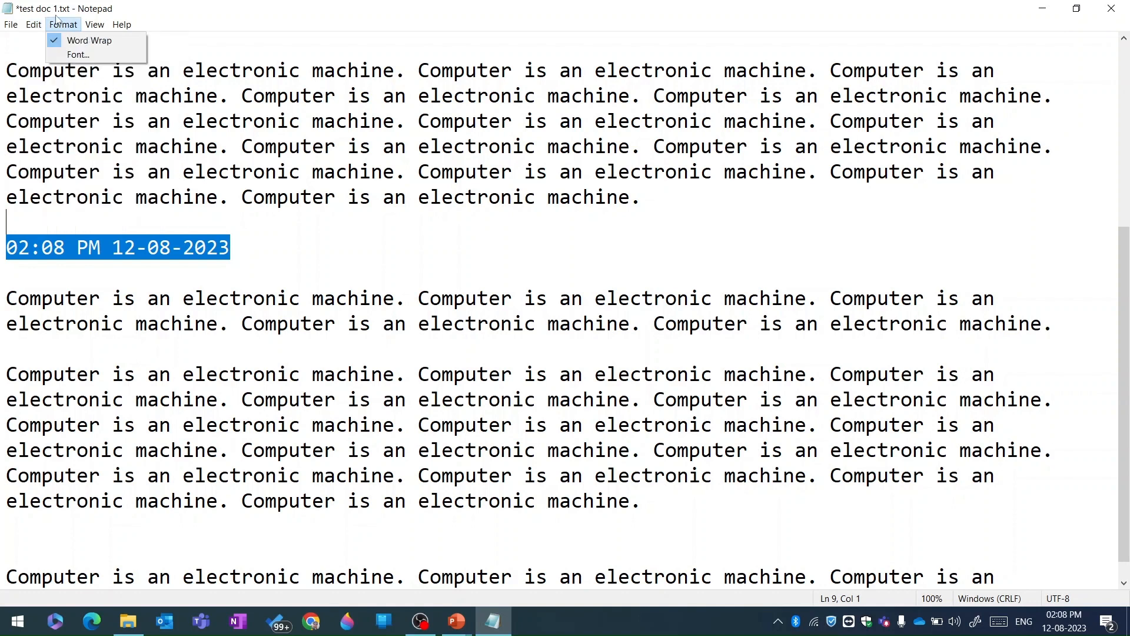
{"action": "left_click", "coordinate": [78, 41]}
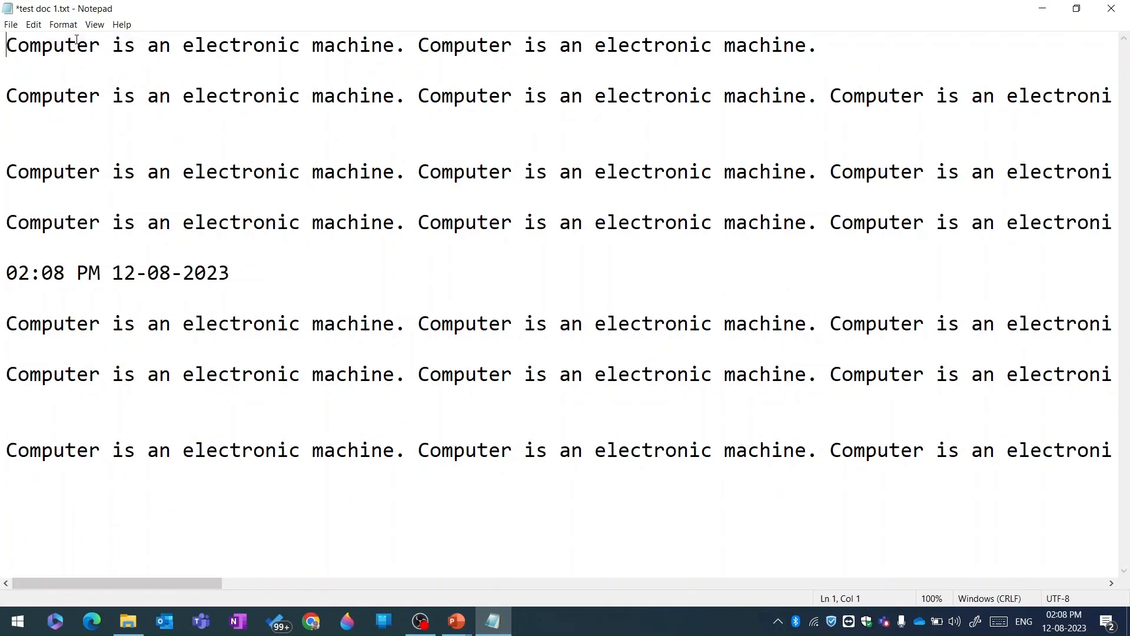
- Open Go To Line, move its dialog clear of the line starts, and jump to line 3
{"action": "left_click", "coordinate": [34, 28]}
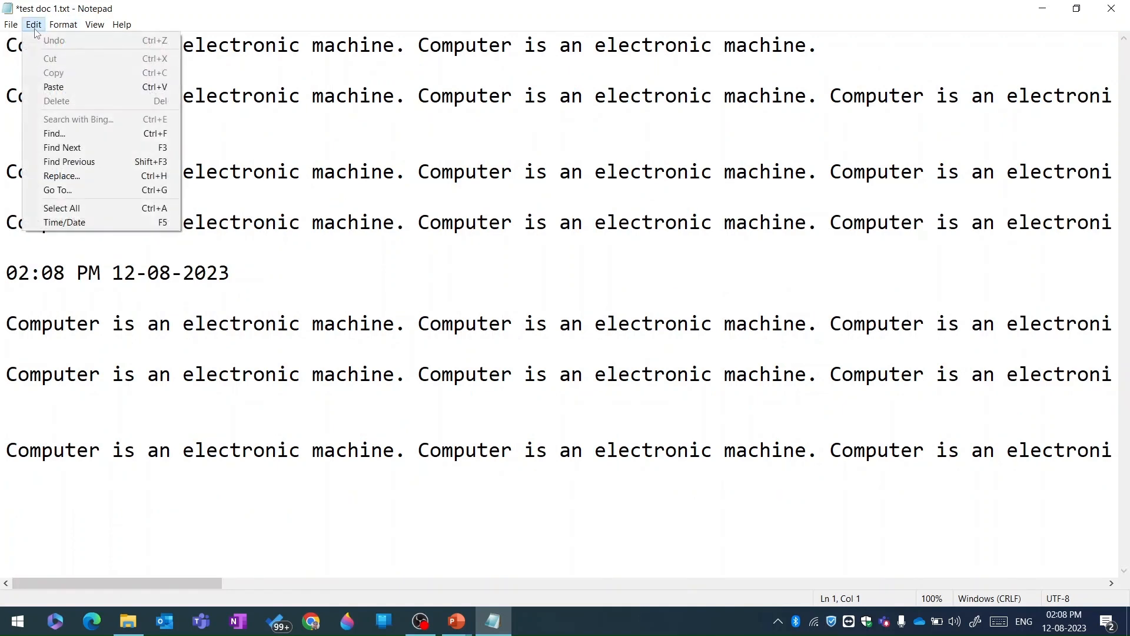
{"action": "left_click", "coordinate": [122, 192]}
{"action": "left_click_drag", "start_coordinate": [69, 47], "coordinate": [402, 69]}
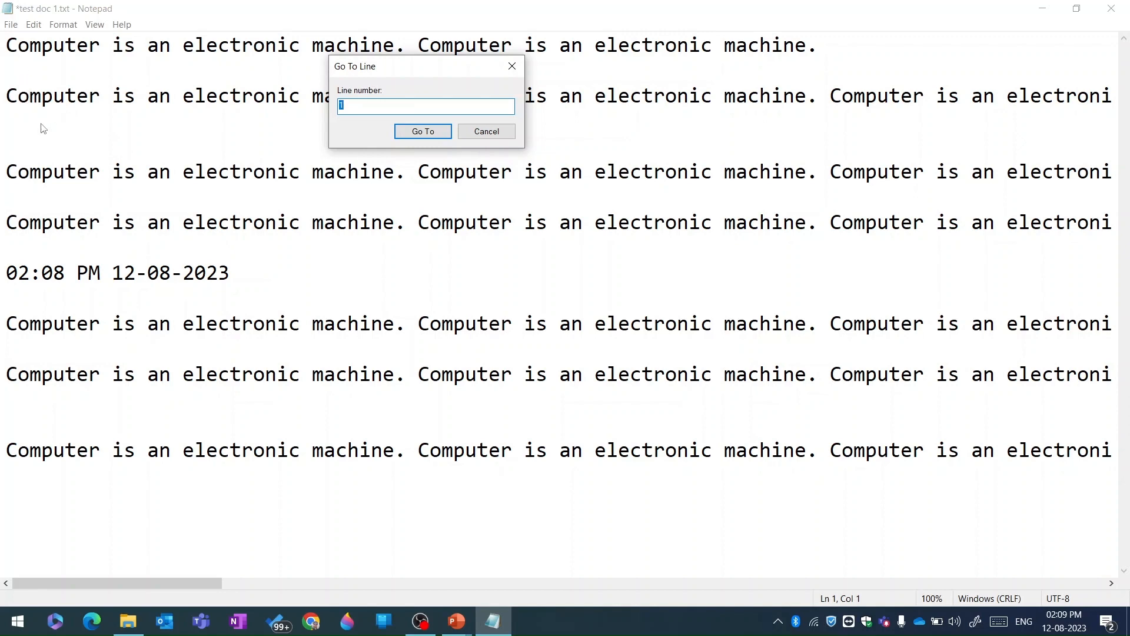
{"action": "type", "text": "3"}
{"action": "left_click", "coordinate": [402, 132]}
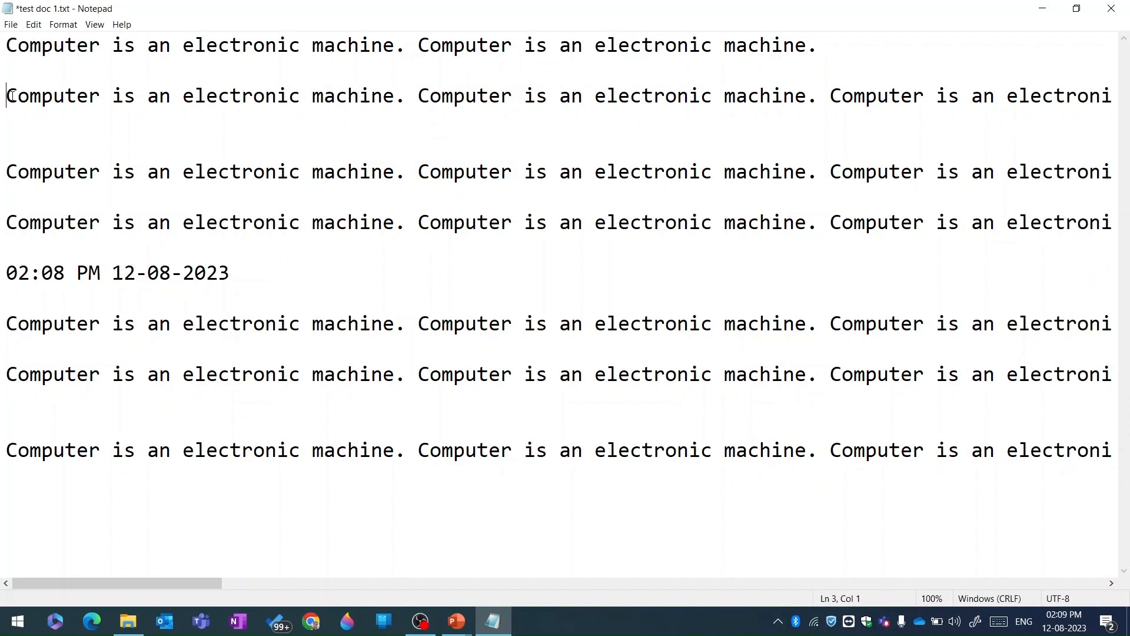
- Jump to line 5 of the document with Go To
{"action": "left_click", "coordinate": [33, 24]}
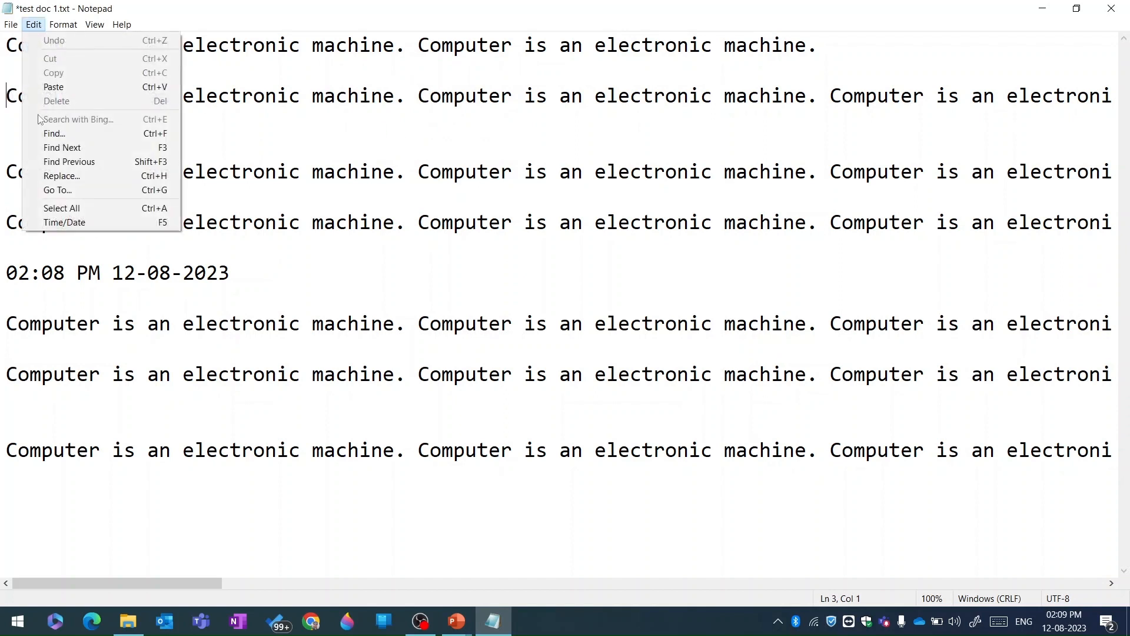
{"action": "left_click", "coordinate": [50, 189]}
{"action": "type", "text": "5"}
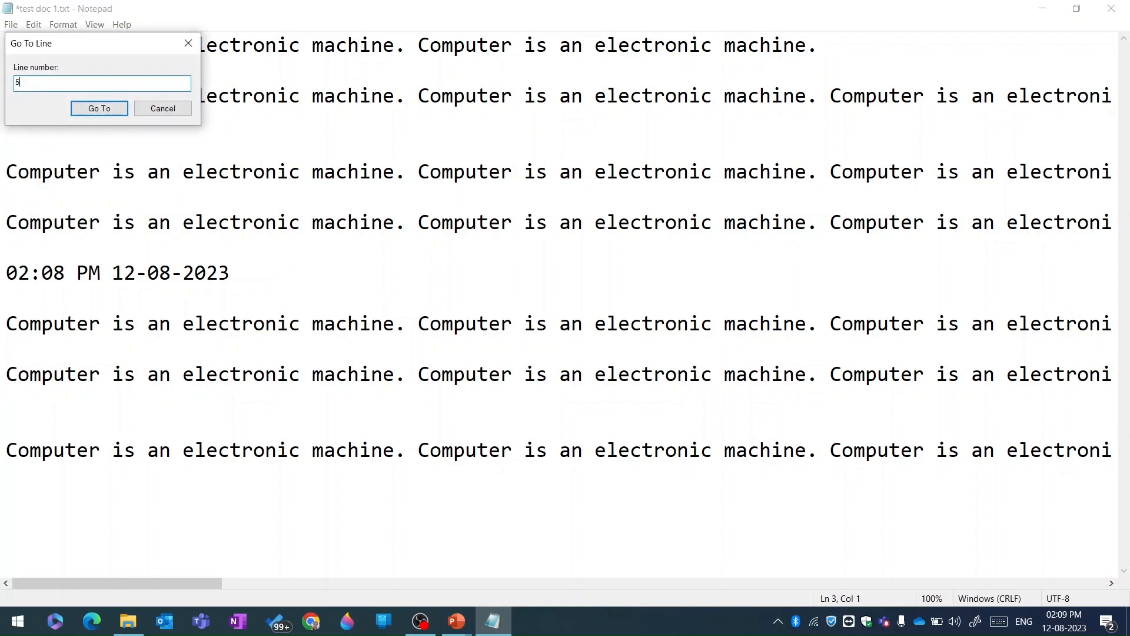
{"action": "left_click", "coordinate": [105, 107]}
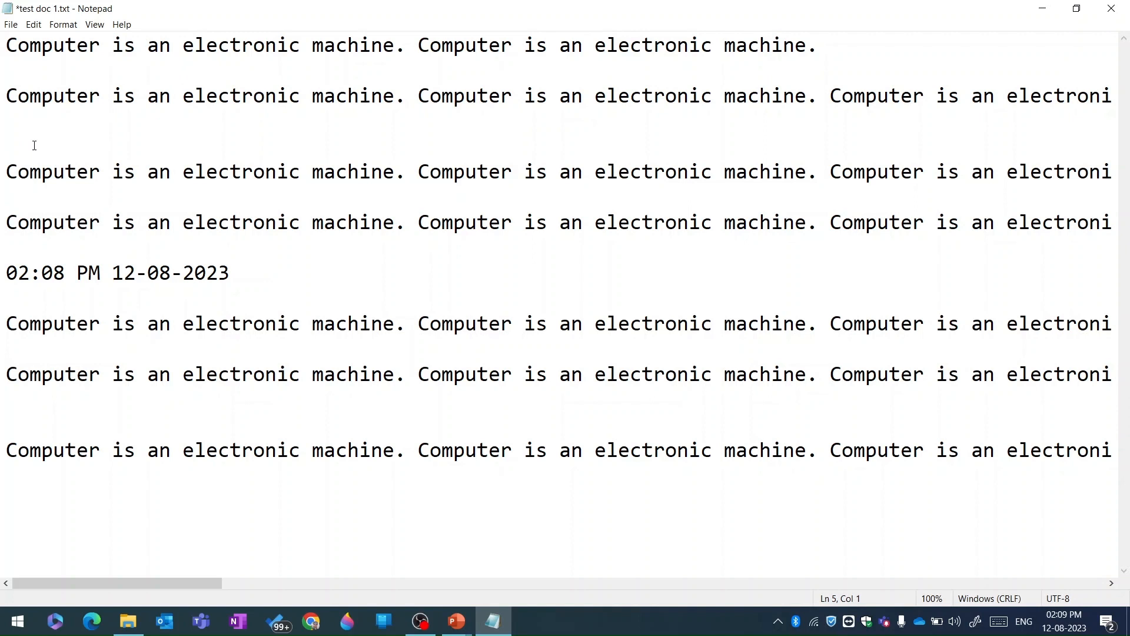
{"action": "left_click", "coordinate": [33, 26]}
{"action": "left_click", "coordinate": [63, 26]}
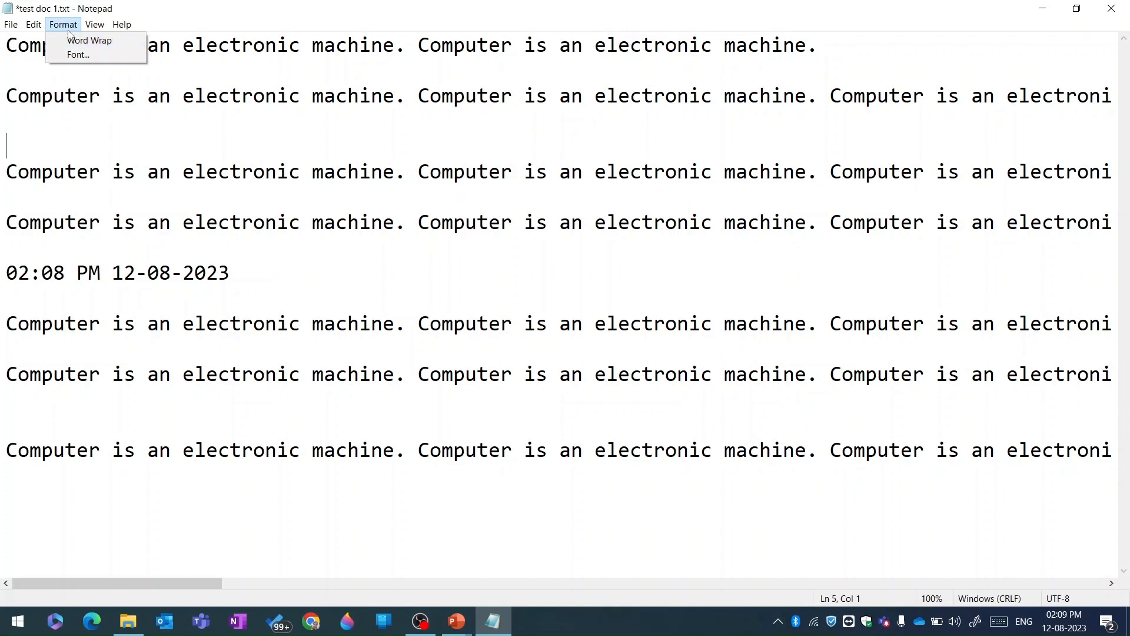
{"action": "left_click", "coordinate": [65, 25]}
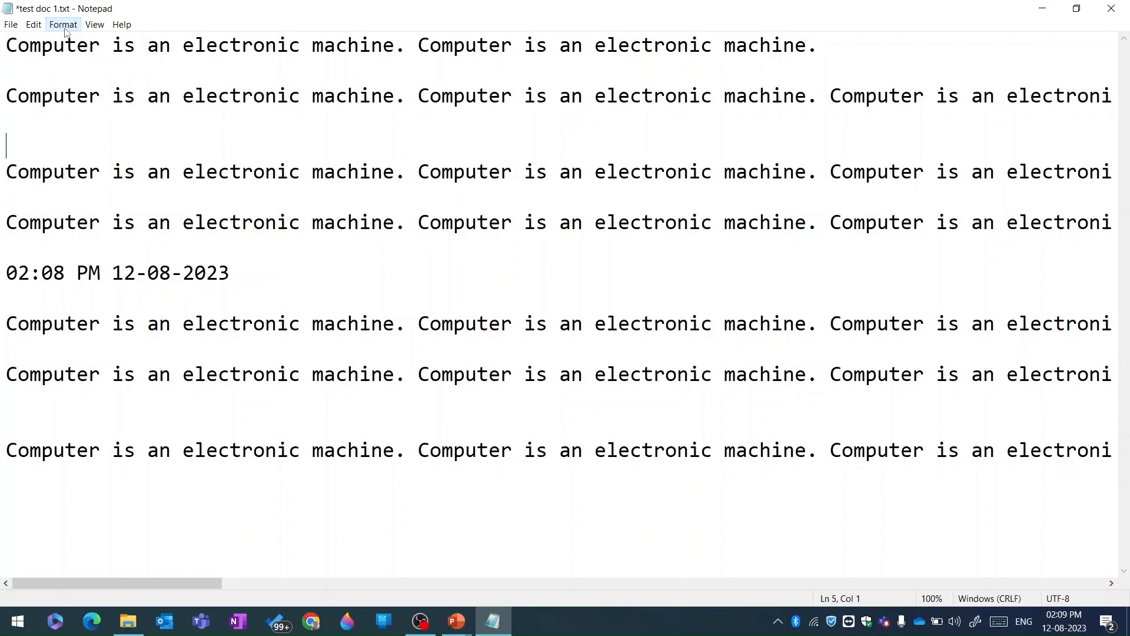
{"action": "left_click", "coordinate": [10, 25]}
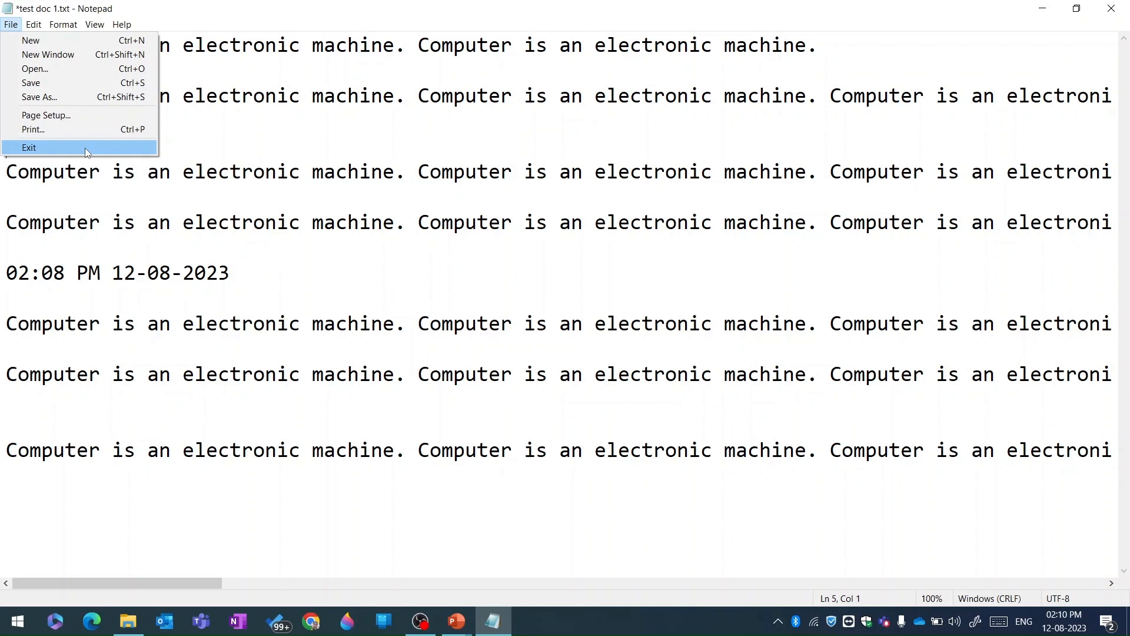
{"action": "mouse_move", "coordinate": [33, 25]}
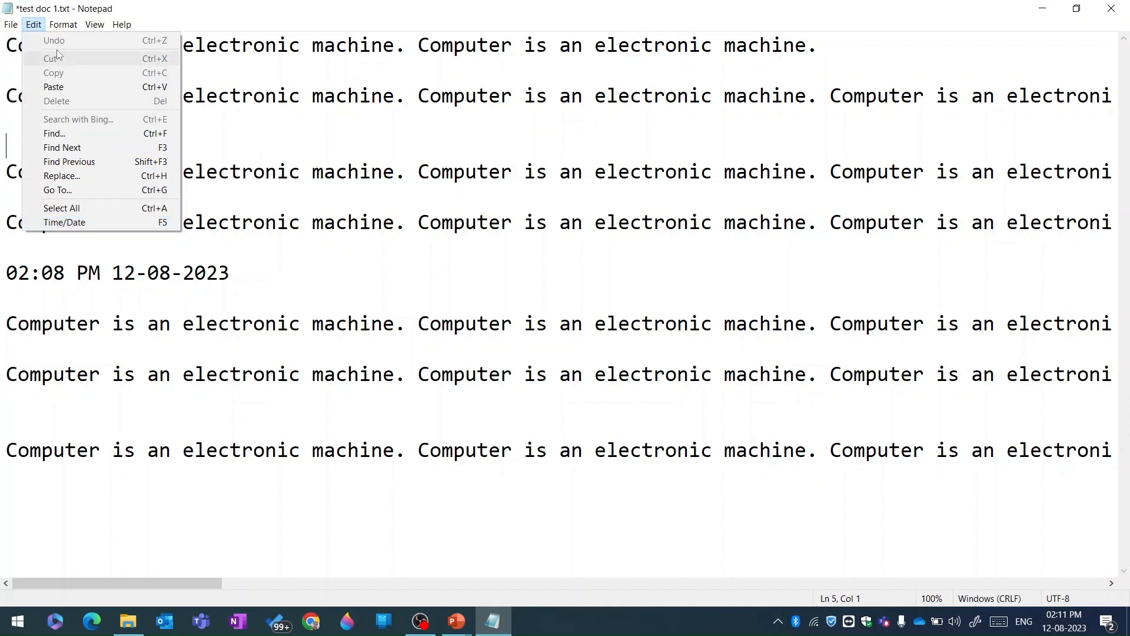
{"action": "mouse_move", "coordinate": [59, 27]}
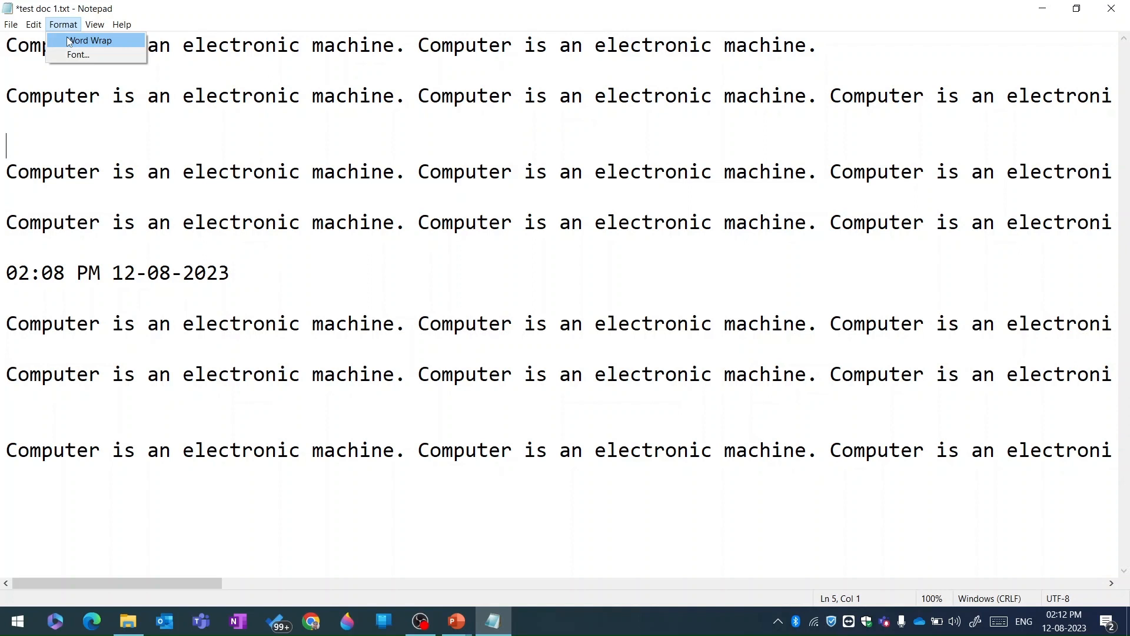
{"action": "left_click", "coordinate": [323, 118]}
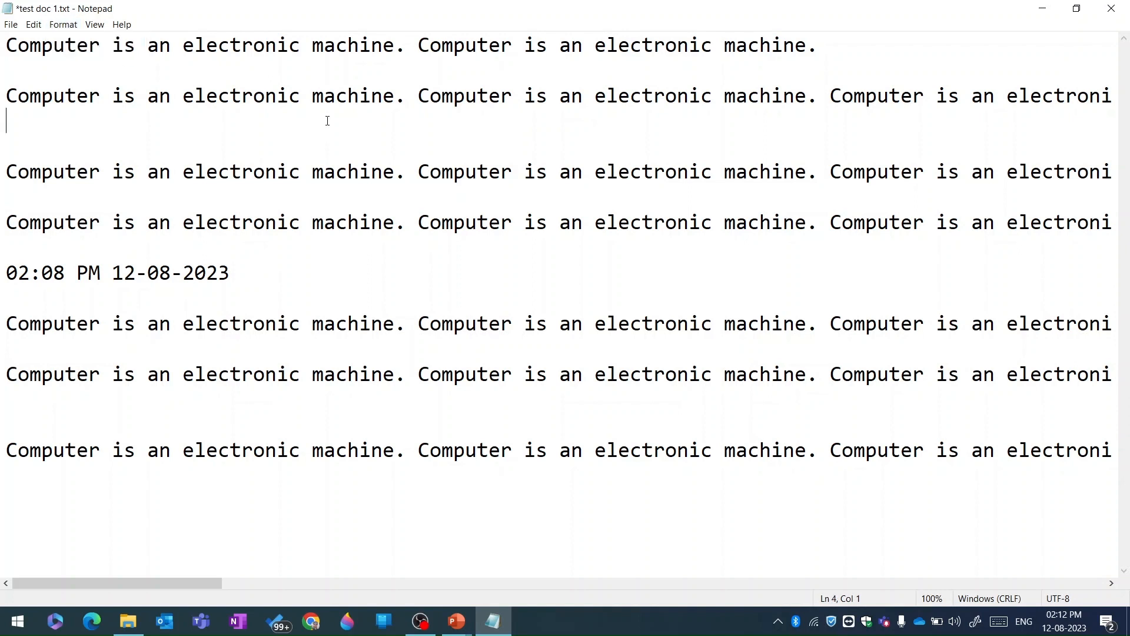
- Follow the unwrapped text of line 3 beyond the visible width, and return the view to the start of the lines
{"action": "left_click", "coordinate": [625, 89]}
{"action": "key", "text": "Right"}
{"action": "key", "text": "Right"}
{"action": "key", "text": "Right"}
{"action": "key", "text": "Right"}
{"action": "key", "text": "Right"}
{"action": "key", "text": "Right"}
{"action": "key", "text": "Right"}
{"action": "key", "text": "Right"}
{"action": "key", "text": "Right"}
{"action": "key", "text": "Right"}
{"action": "key", "text": "Right"}
{"action": "key", "text": "Right"}
{"action": "key", "text": "Right"}
{"action": "key", "text": "Right"}
{"action": "key", "text": "Right"}
{"action": "key", "text": "Right"}
{"action": "key", "text": "Right"}
{"action": "key", "text": "Right"}
{"action": "key", "text": "Right"}
{"action": "key", "text": "Right"}
{"action": "key", "text": "Right"}
{"action": "key", "text": "Right"}
{"action": "key", "text": "Right"}
{"action": "key", "text": "Right"}
{"action": "key", "text": "Right"}
{"action": "key", "text": "Right"}
{"action": "key", "text": "Right"}
{"action": "key", "text": "Right"}
{"action": "key", "text": "Right"}
{"action": "key", "text": "Right"}
{"action": "key", "text": "Right"}
{"action": "key", "text": "Right"}
{"action": "key", "text": "Right"}
{"action": "key", "text": "Right"}
{"action": "key", "text": "Right"}
{"action": "key", "text": "Right"}
{"action": "key", "text": "Right"}
{"action": "key", "text": "Right"}
{"action": "key", "text": "Right"}
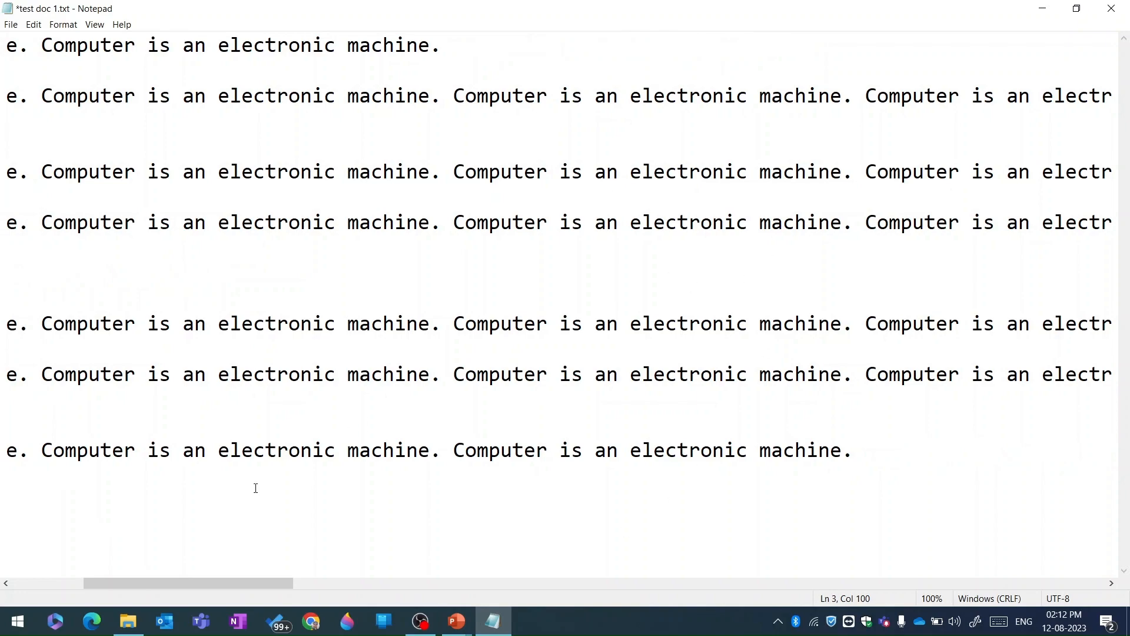
{"action": "left_click_drag", "start_coordinate": [226, 583], "coordinate": [37, 580]}
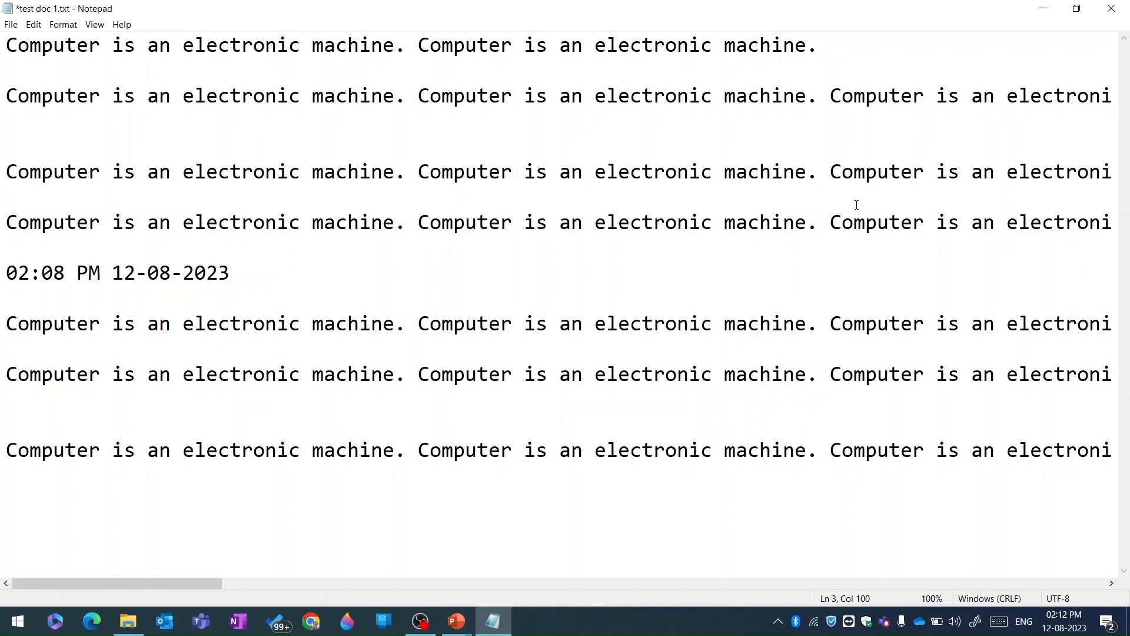
- Turn on Word Wrap for the document
{"action": "left_click", "coordinate": [1107, 97]}
{"action": "left_click", "coordinate": [65, 25]}
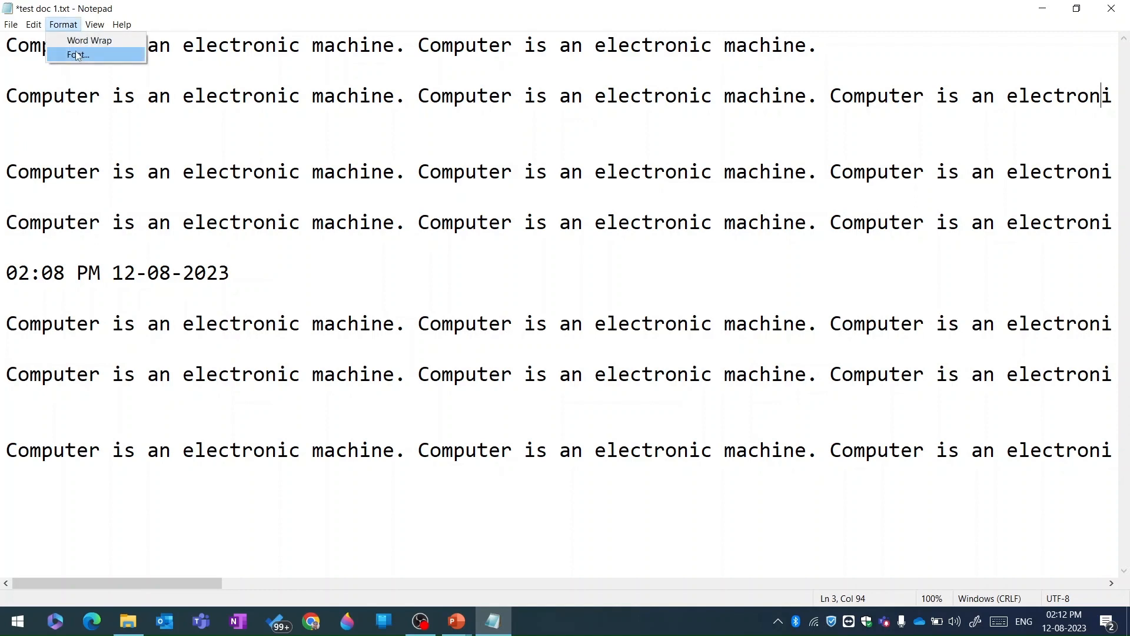
{"action": "left_click", "coordinate": [79, 41]}
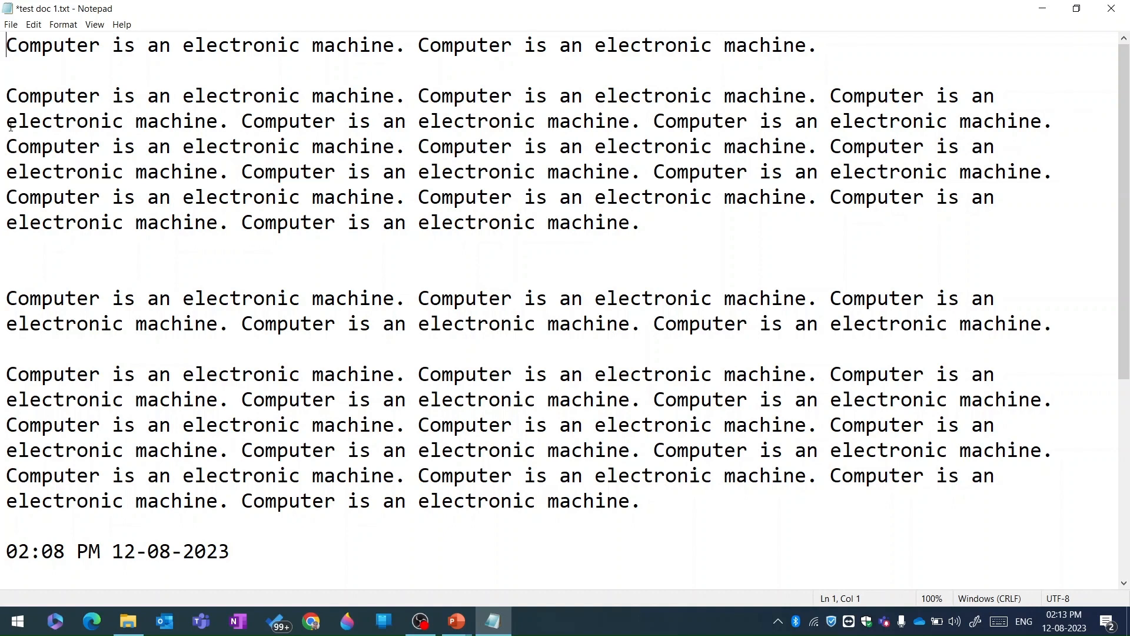
- Restore the document window to a smaller size, minimize the OBS window behind it, and maximize the document window again
{"action": "double_click", "coordinate": [375, 15]}
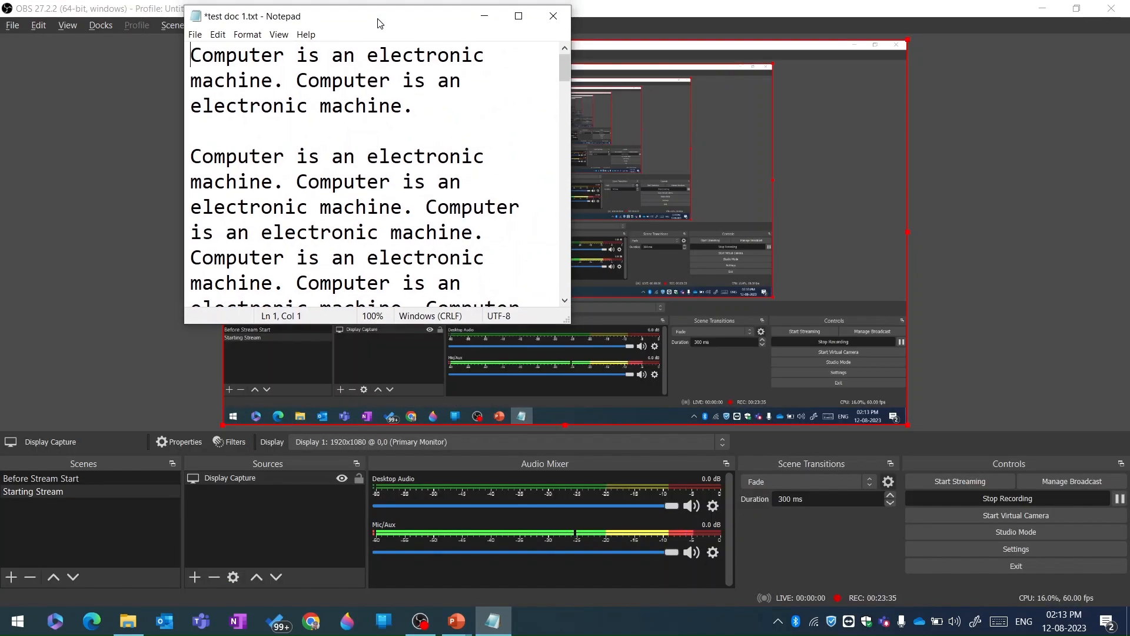
{"action": "left_click", "coordinate": [1124, 10]}
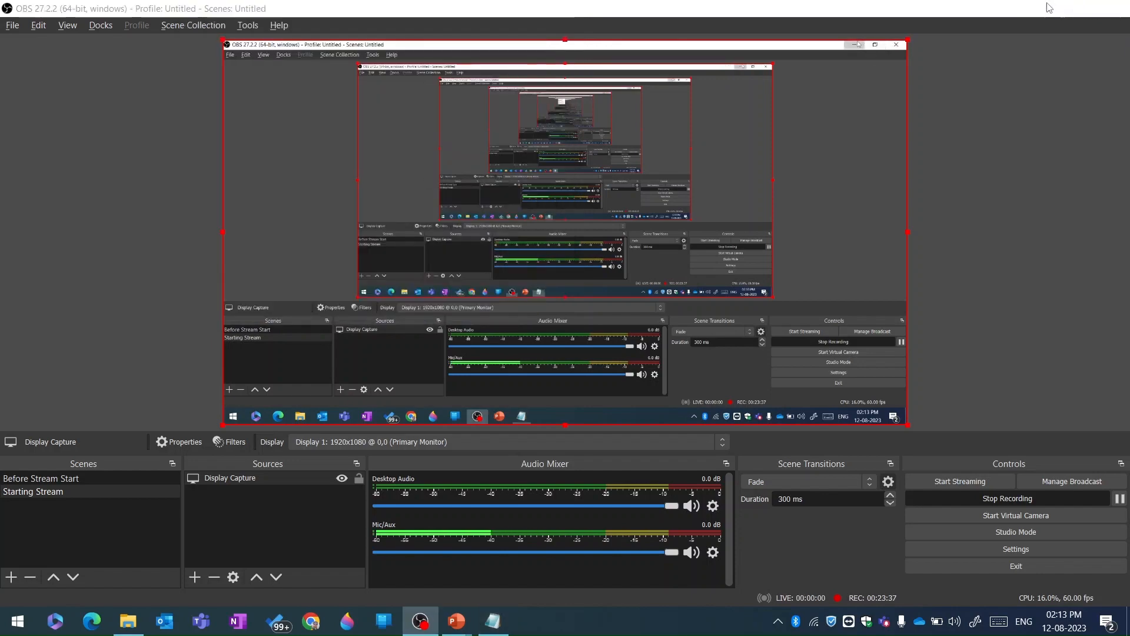
{"action": "left_click", "coordinate": [519, 13]}
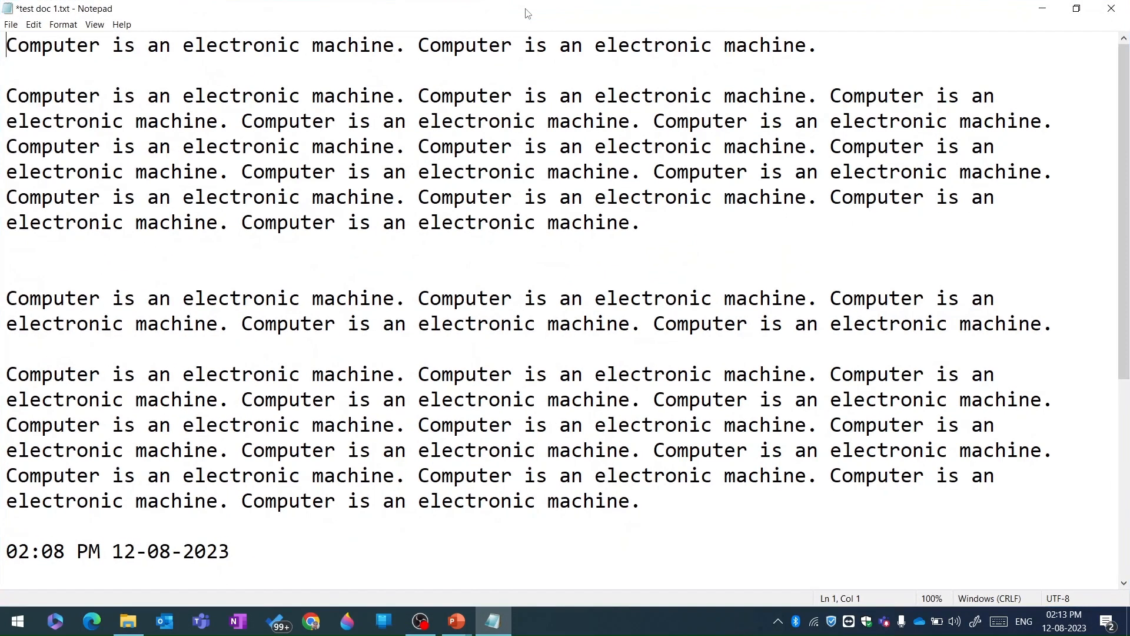
- Restore the document window, widen and narrow it on the desktop to check how the text re-wraps, and maximize it again
{"action": "double_click", "coordinate": [705, 11]}
{"action": "left_click_drag", "start_coordinate": [676, 18], "coordinate": [651, 69]}
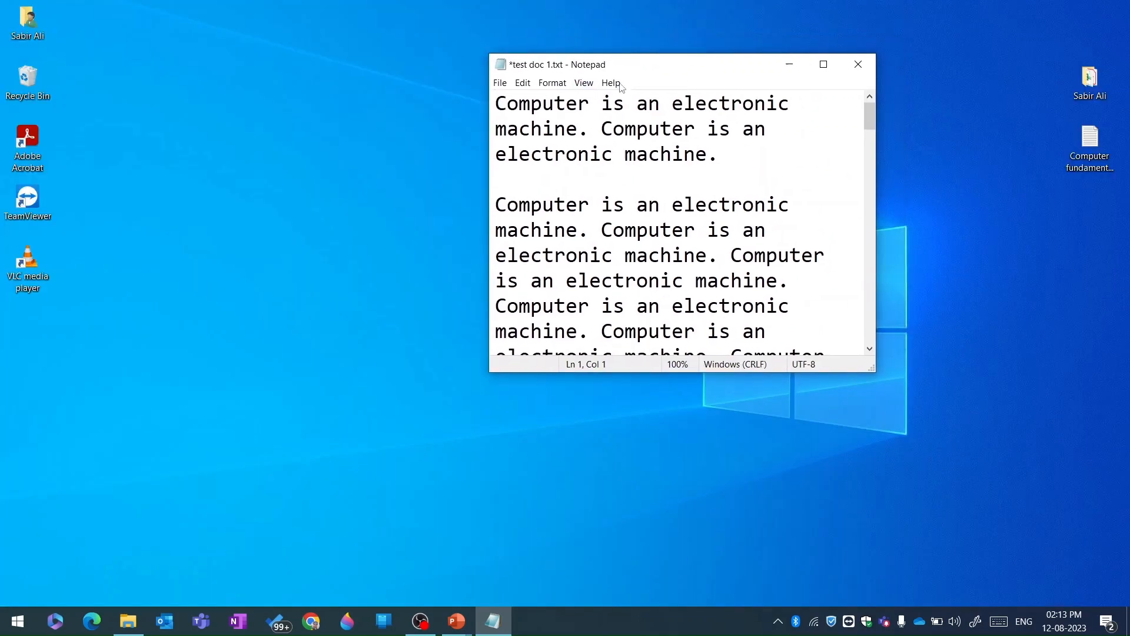
{"action": "left_click_drag", "start_coordinate": [489, 199], "coordinate": [68, 226]}
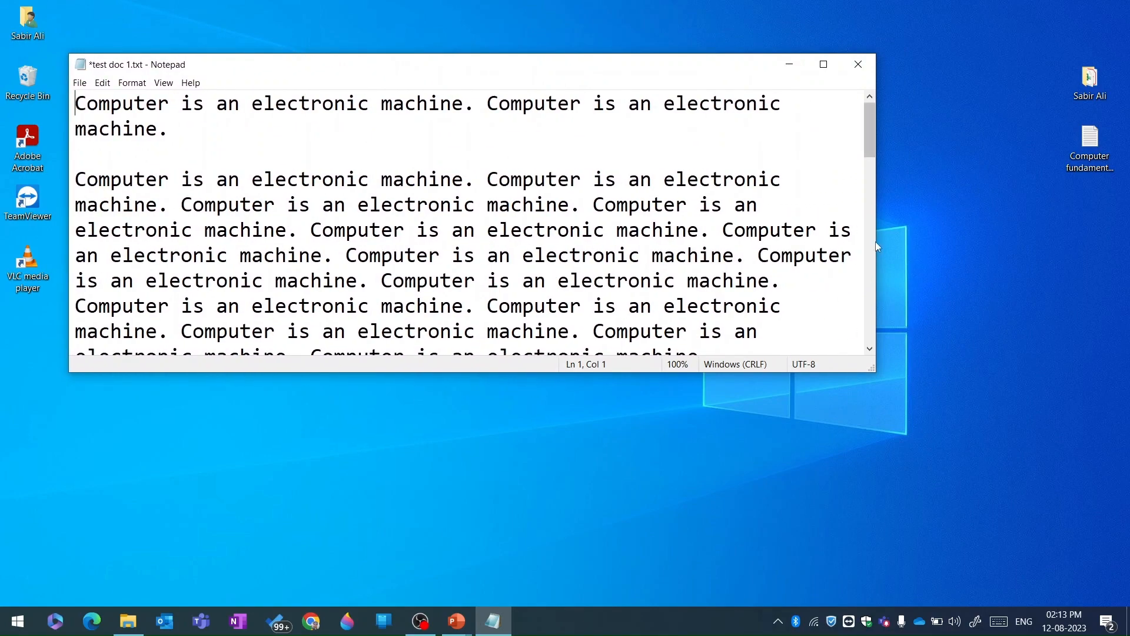
{"action": "left_click_drag", "start_coordinate": [937, 261], "coordinate": [607, 303]}
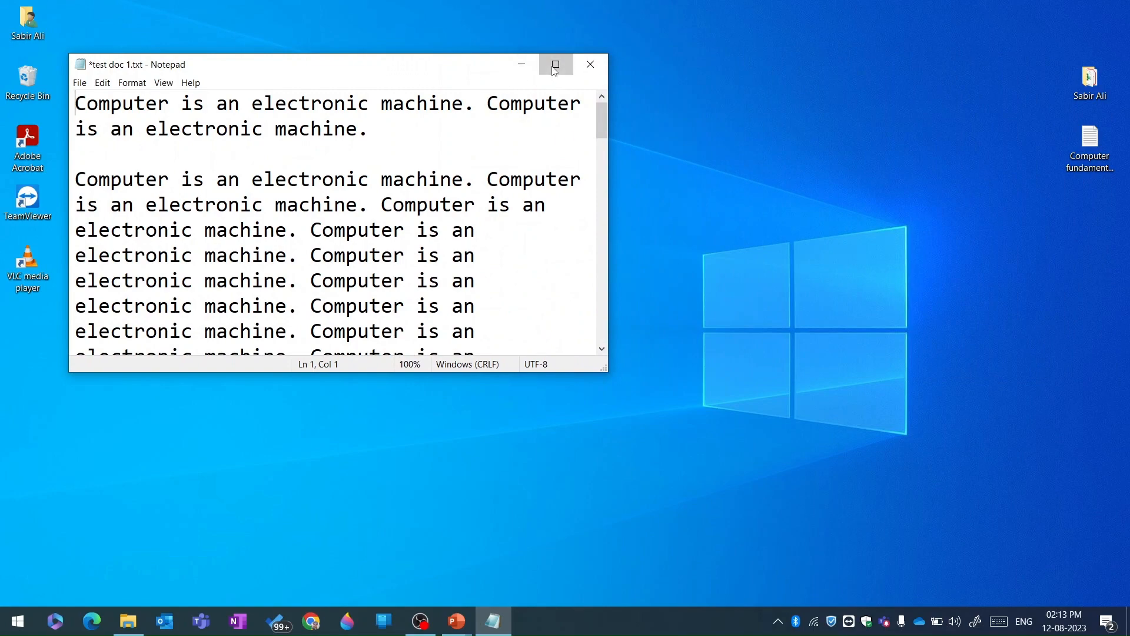
{"action": "left_click", "coordinate": [556, 64]}
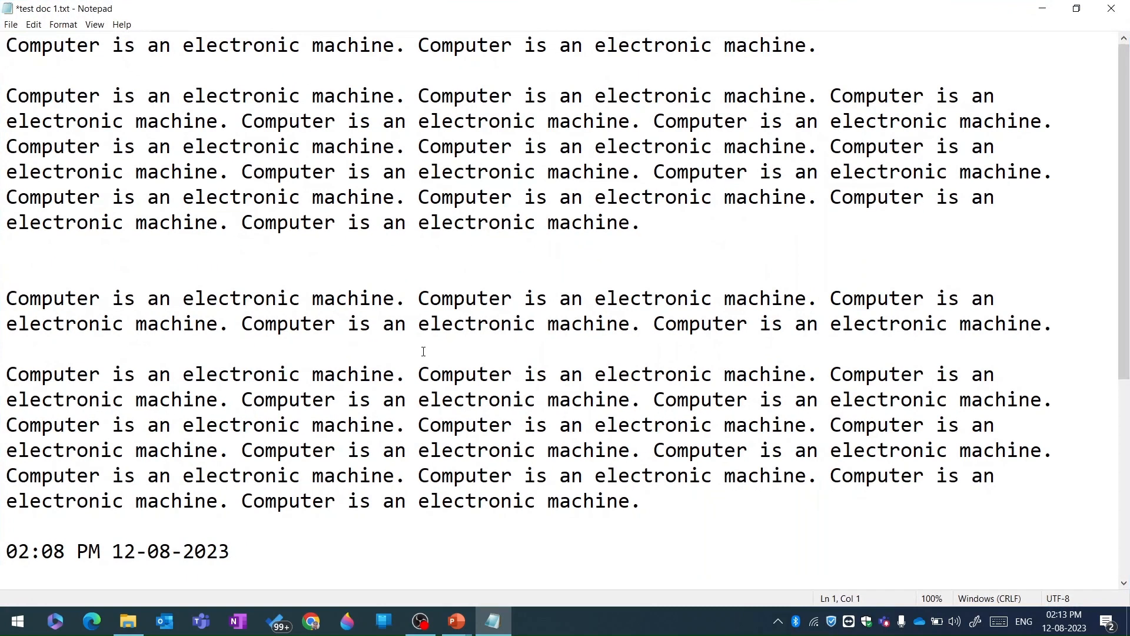
- Move the Font dialog aside and change the document's font to Corbel
{"action": "left_click", "coordinate": [63, 24]}
{"action": "left_click", "coordinate": [64, 55]}
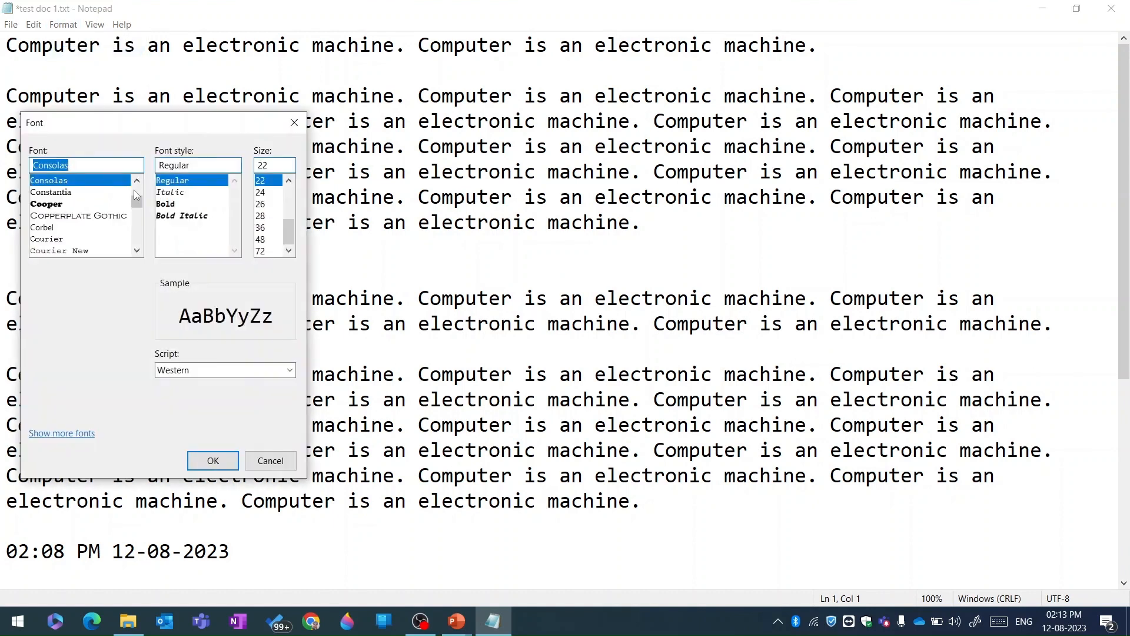
{"action": "left_click_drag", "start_coordinate": [169, 124], "coordinate": [317, 103]}
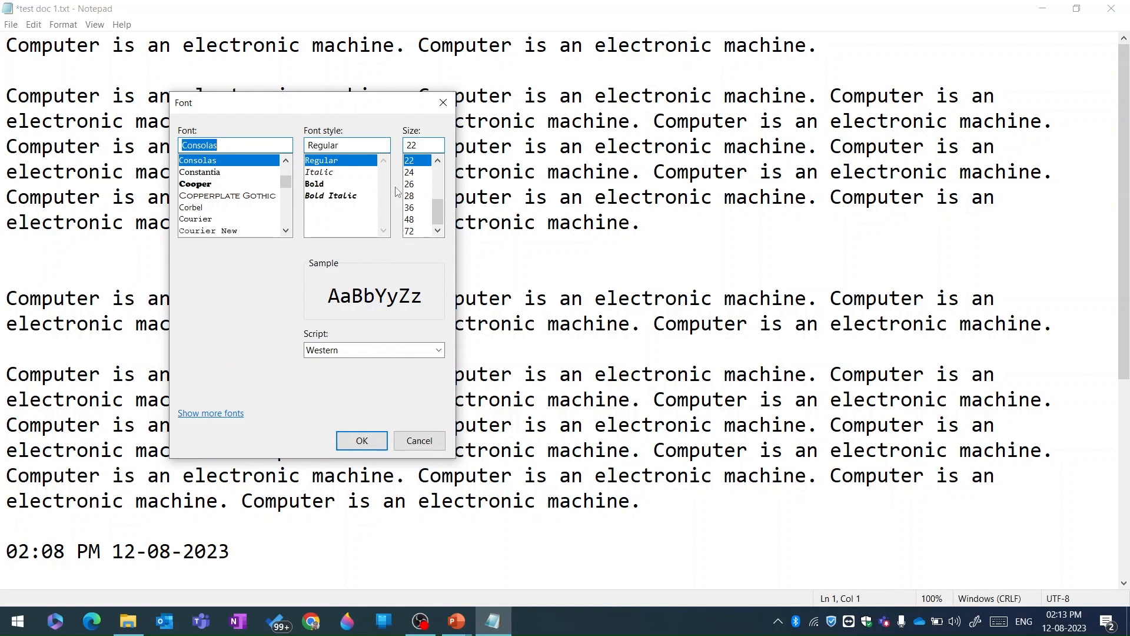
{"action": "left_click", "coordinate": [203, 184]}
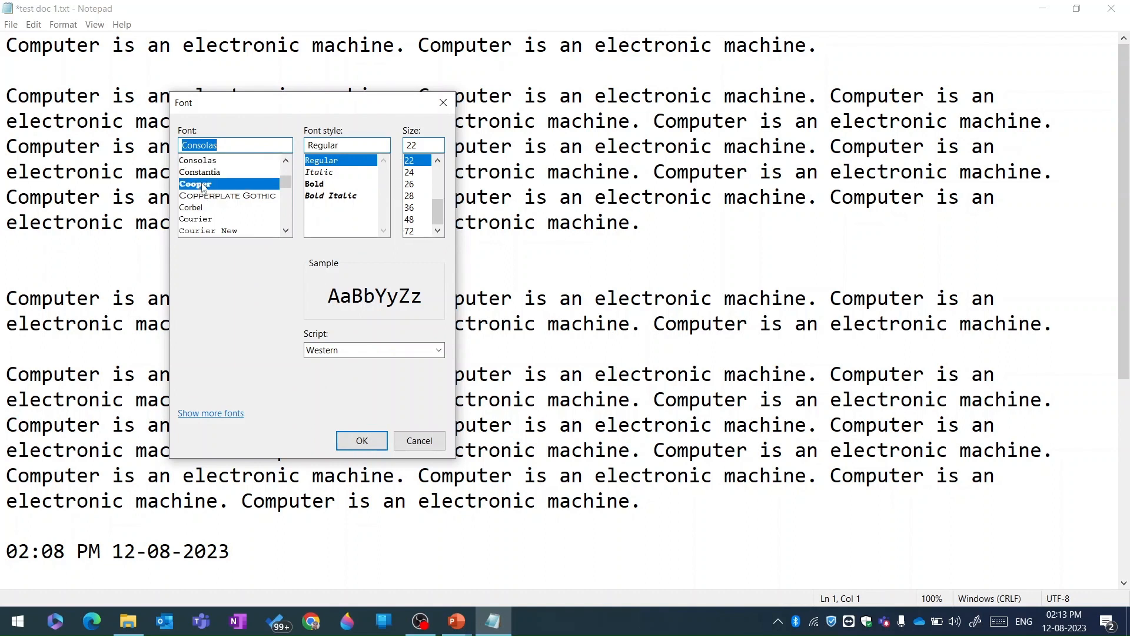
{"action": "left_click", "coordinate": [203, 207]}
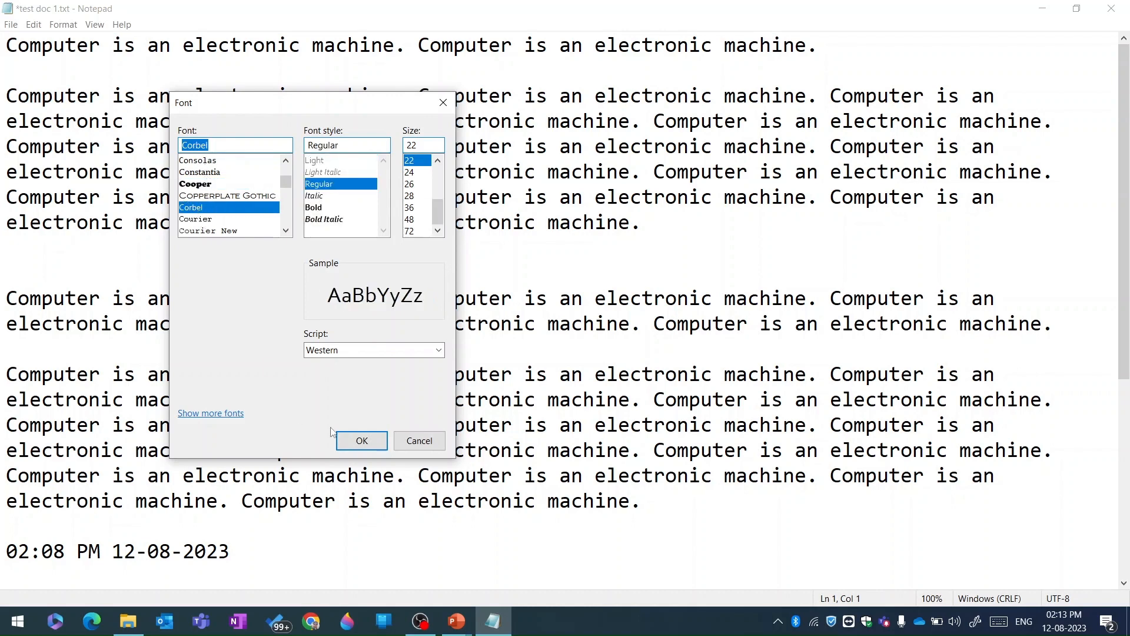
{"action": "left_click", "coordinate": [366, 440]}
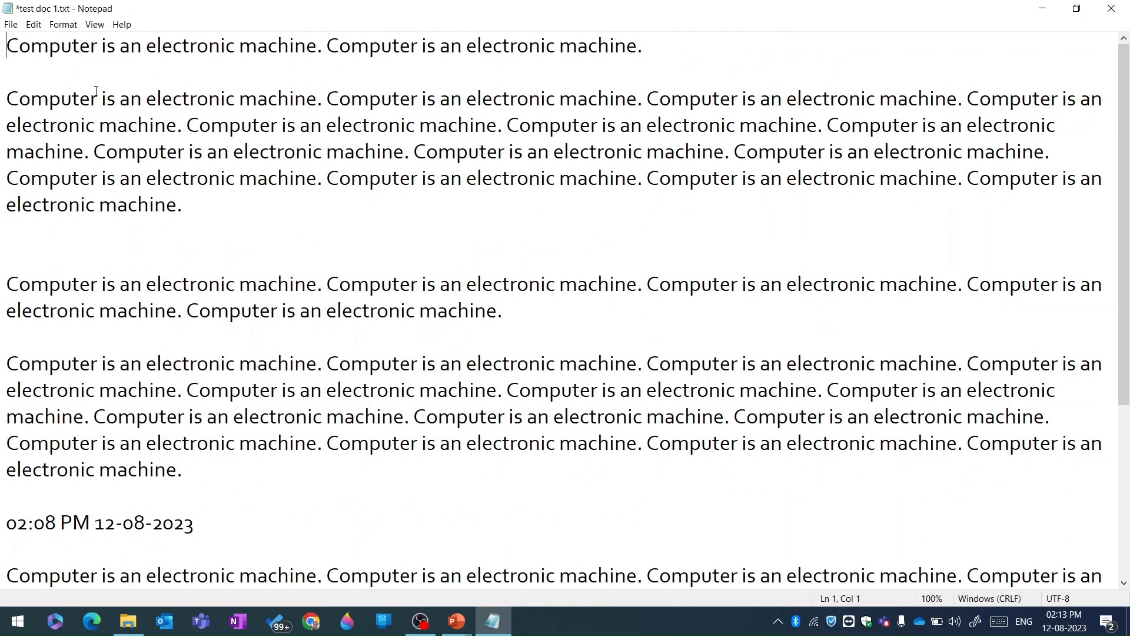
- Set the document's font style to Bold
{"action": "scroll", "coordinate": [185, 249], "scroll_direction": "down", "scroll_amount": 4}
{"action": "scroll", "coordinate": [185, 238], "scroll_direction": "up", "scroll_amount": 4}
{"action": "left_click", "coordinate": [63, 24]}
{"action": "left_click", "coordinate": [78, 55]}
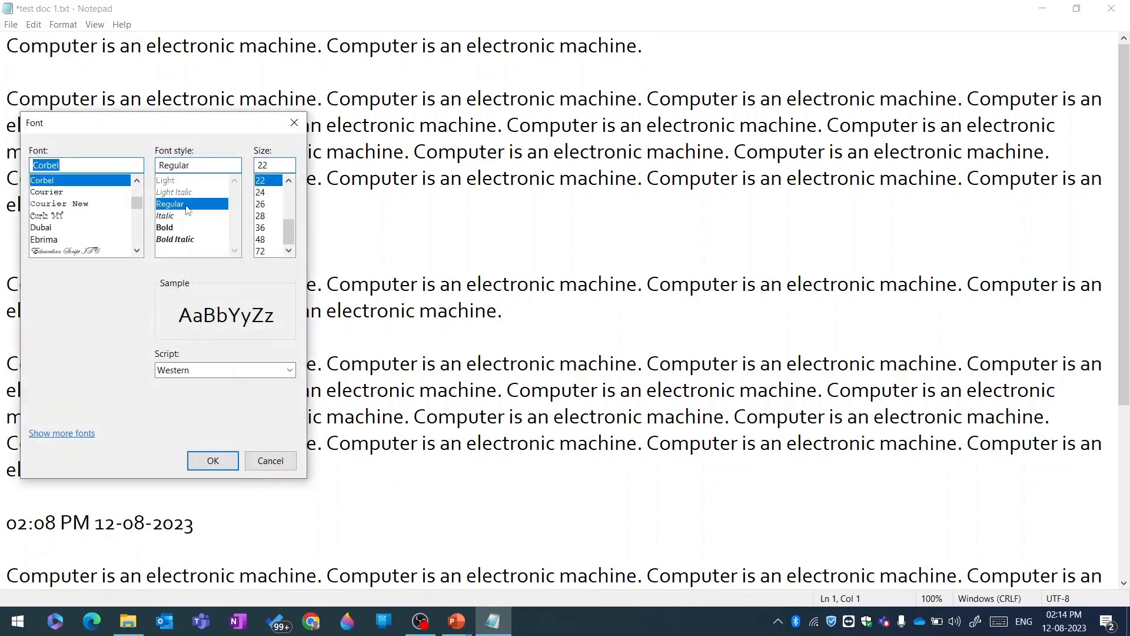
{"action": "left_click", "coordinate": [181, 231]}
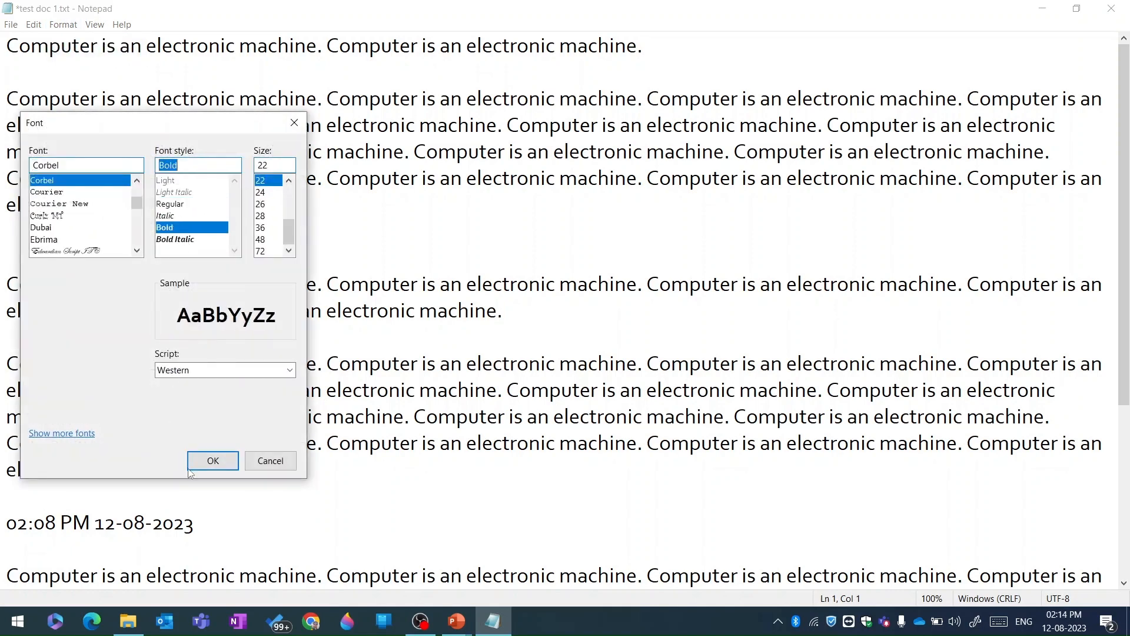
{"action": "left_click", "coordinate": [206, 462]}
- Change the document's font style to Bold Italic
{"action": "left_click", "coordinate": [64, 24]}
{"action": "left_click", "coordinate": [77, 55]}
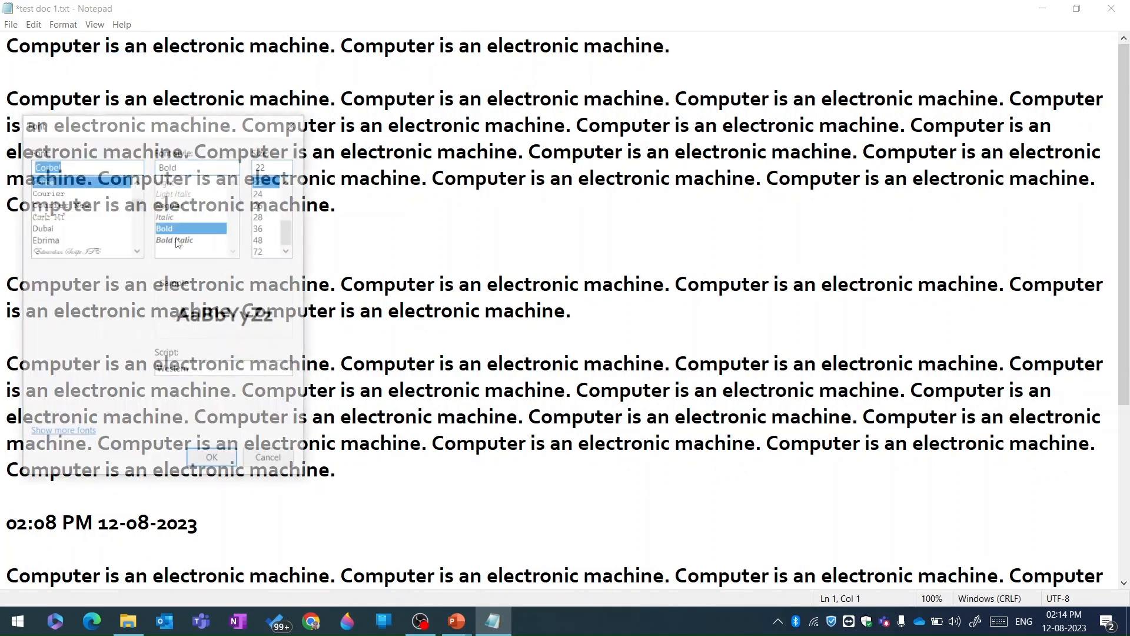
{"action": "left_click", "coordinate": [184, 240]}
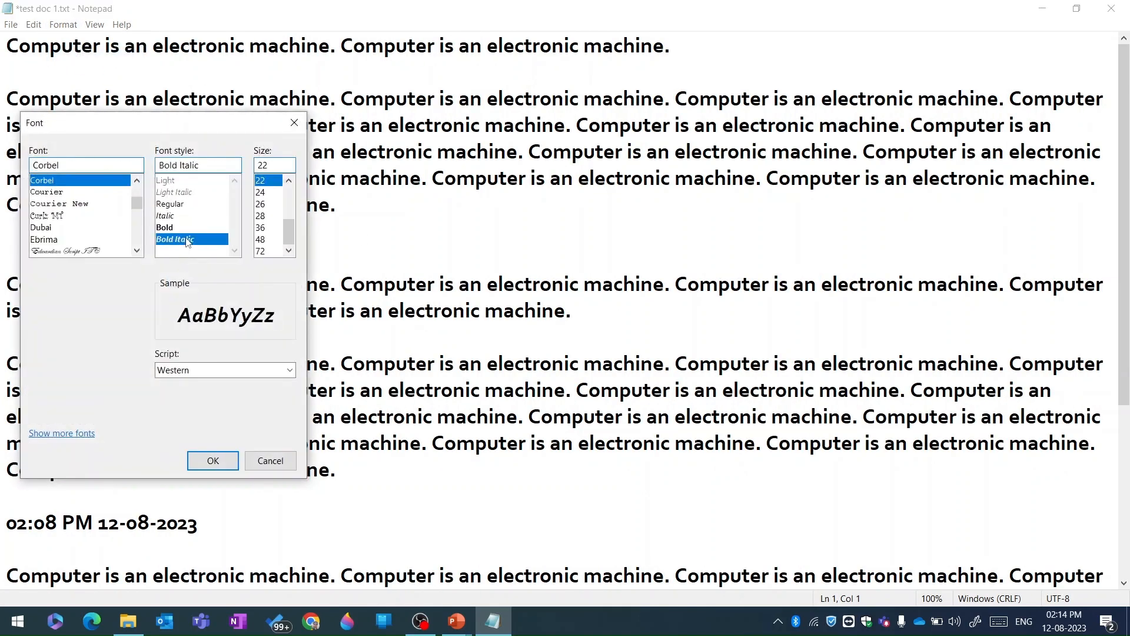
{"action": "left_click", "coordinate": [207, 463]}
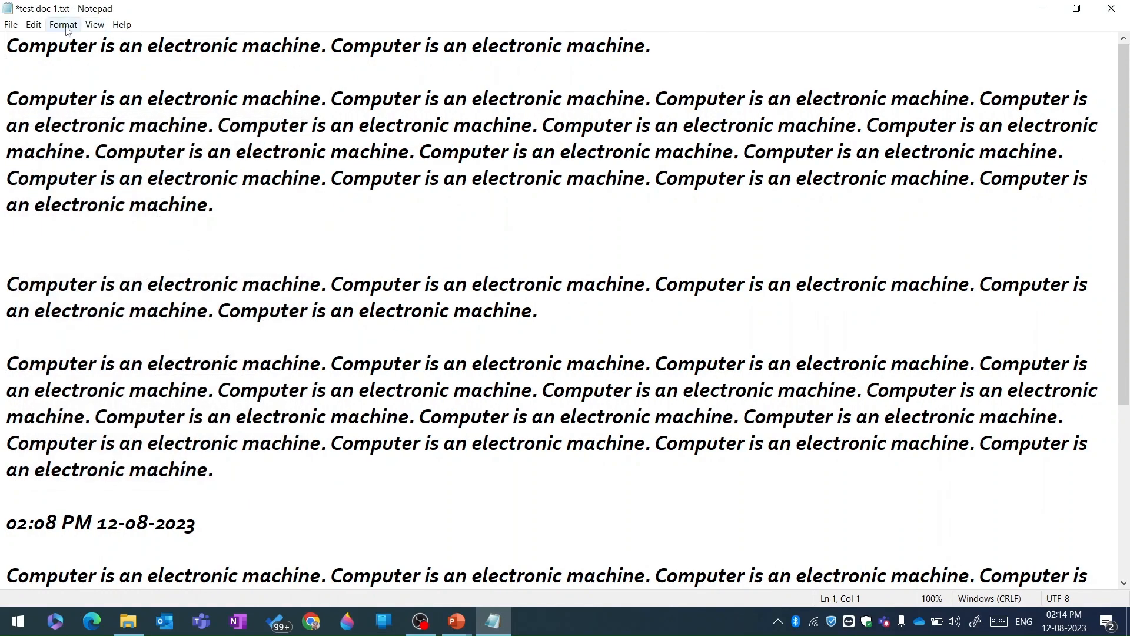
- Set the document's font style back to Regular
{"action": "left_click", "coordinate": [64, 24]}
{"action": "left_click", "coordinate": [84, 55]}
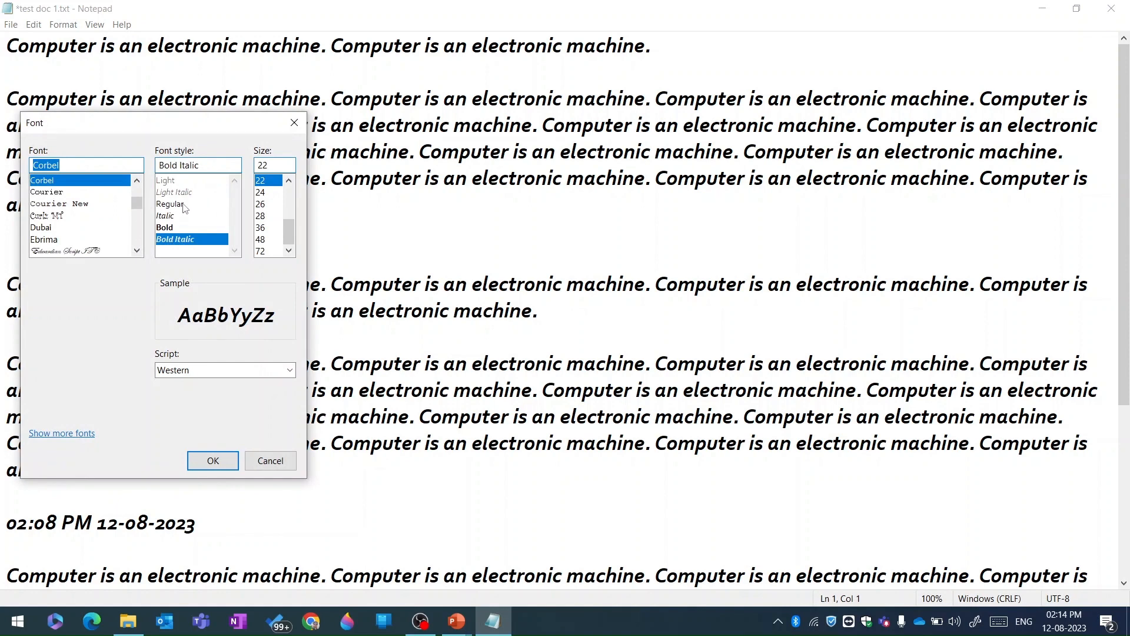
{"action": "left_click", "coordinate": [183, 205]}
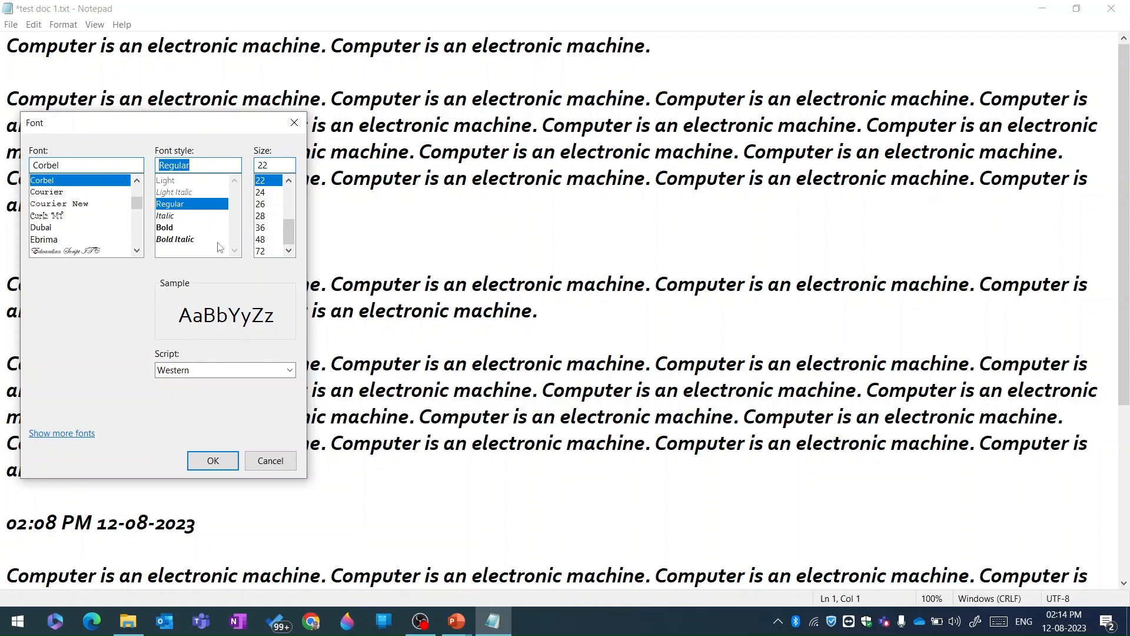
{"action": "left_click", "coordinate": [215, 461]}
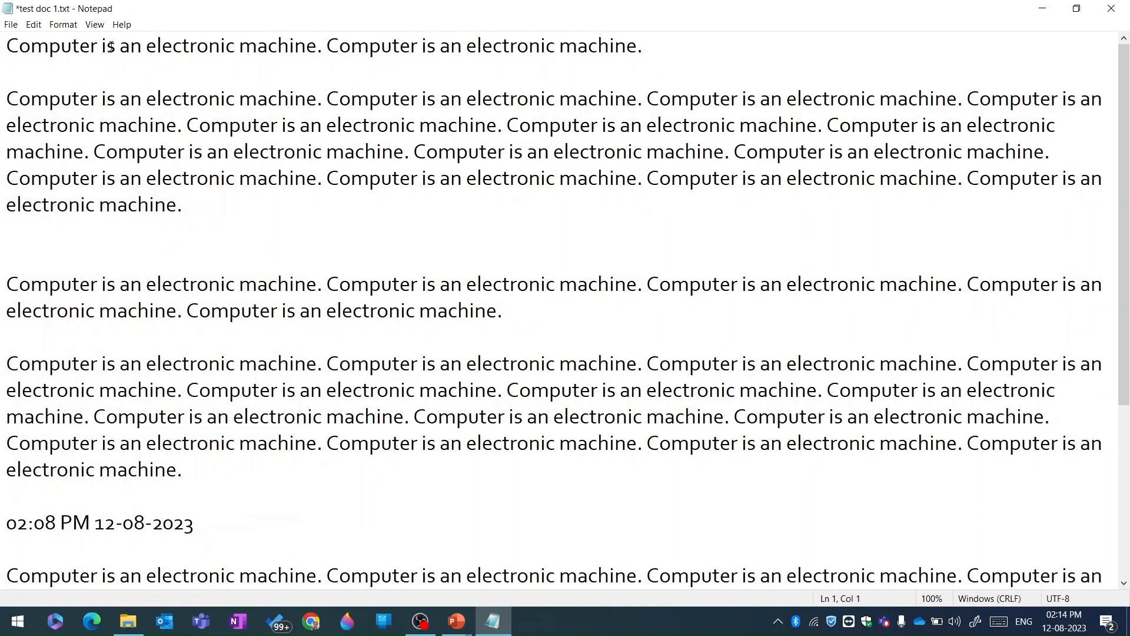
- Set the document's font size to 28
{"action": "left_click", "coordinate": [63, 24]}
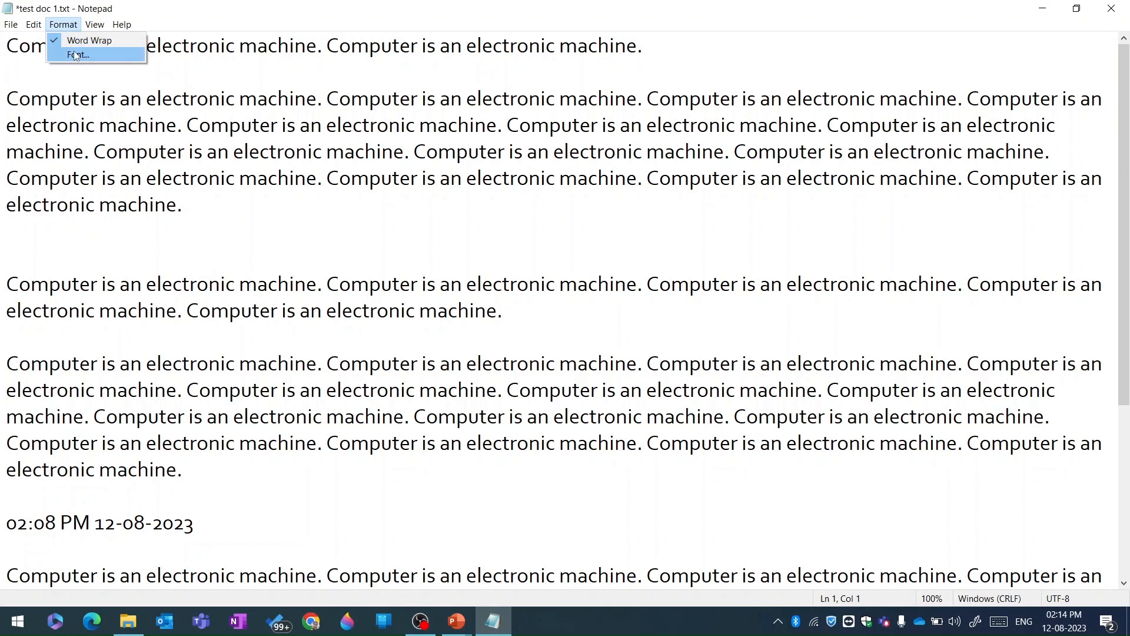
{"action": "left_click", "coordinate": [76, 54]}
{"action": "left_click", "coordinate": [264, 216]}
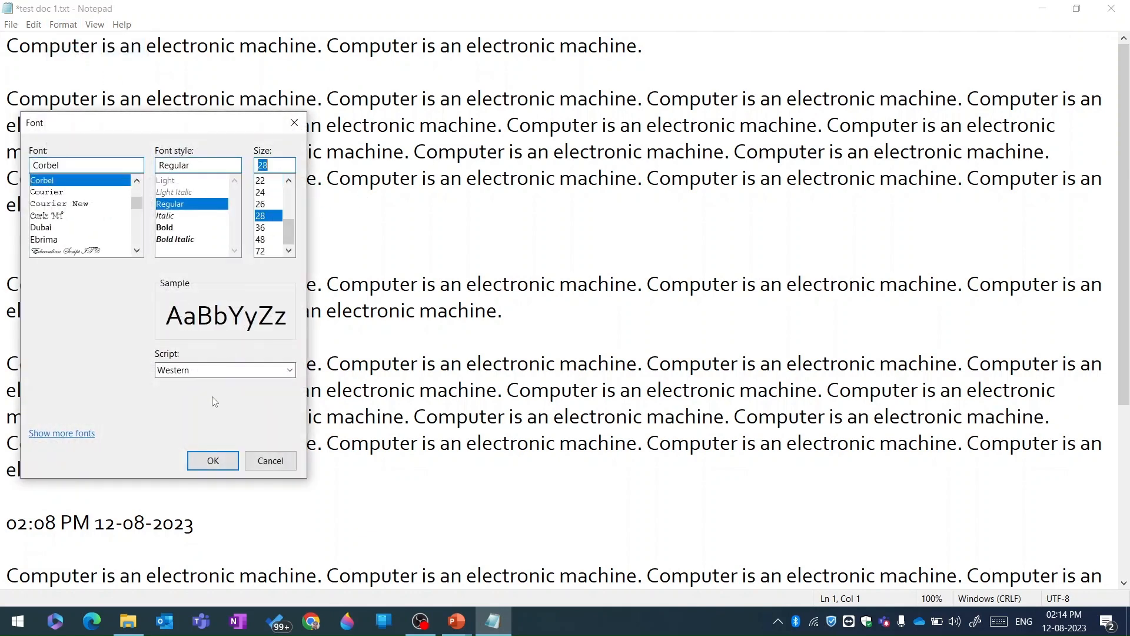
{"action": "left_click", "coordinate": [214, 459]}
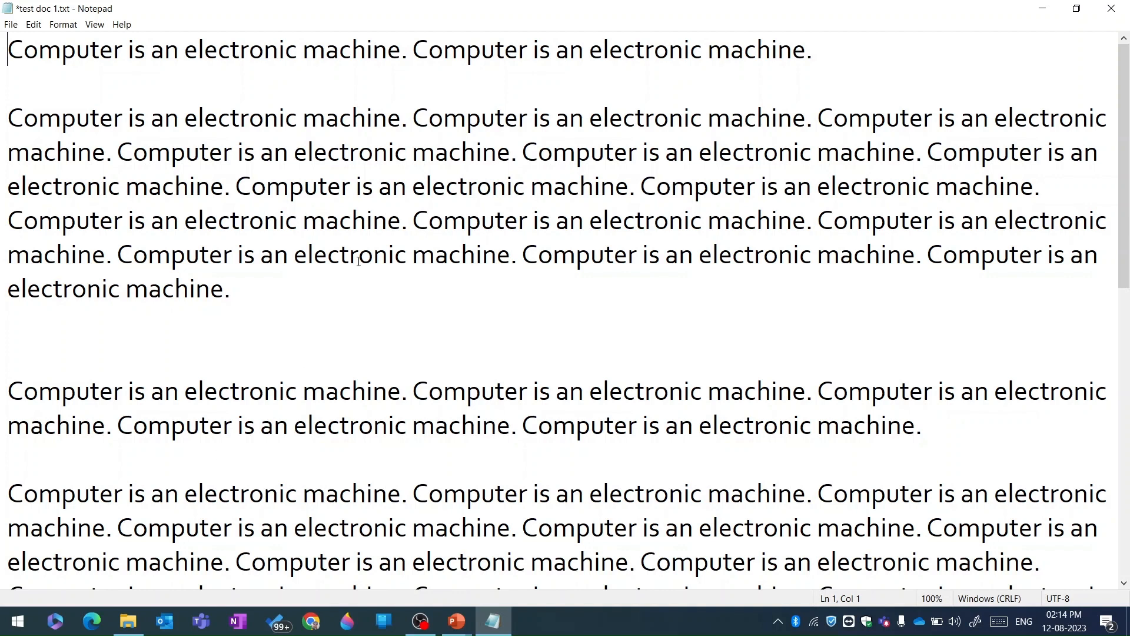
- Select the first sentence and set the font size to 48
{"action": "left_click_drag", "start_coordinate": [413, 52], "coordinate": [1, 56]}
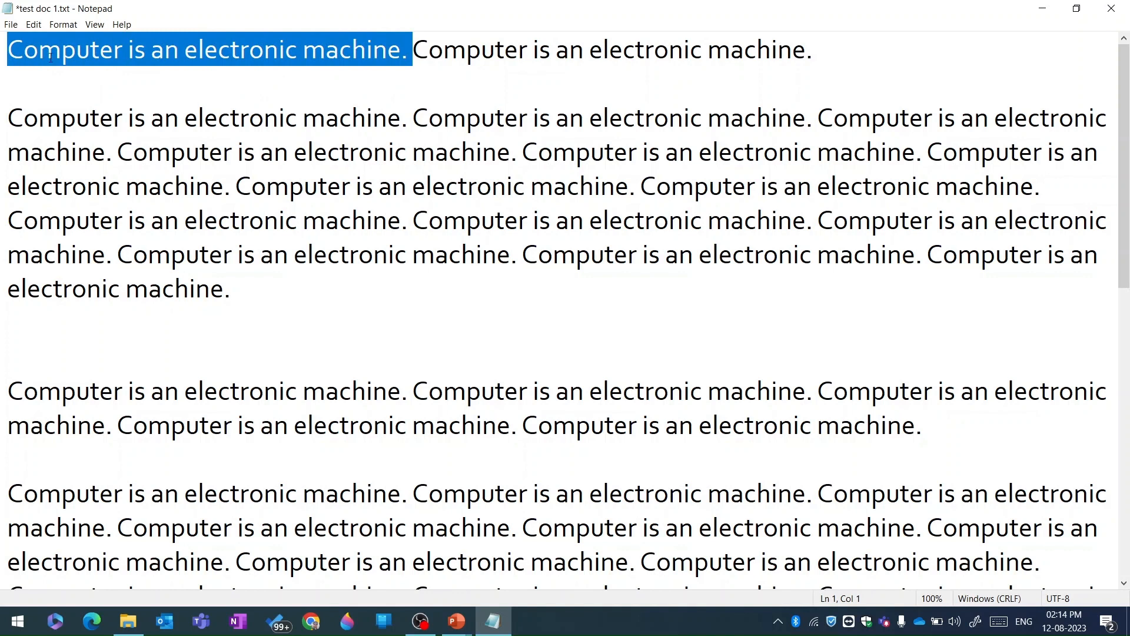
{"action": "left_click", "coordinate": [62, 27]}
{"action": "left_click", "coordinate": [68, 55]}
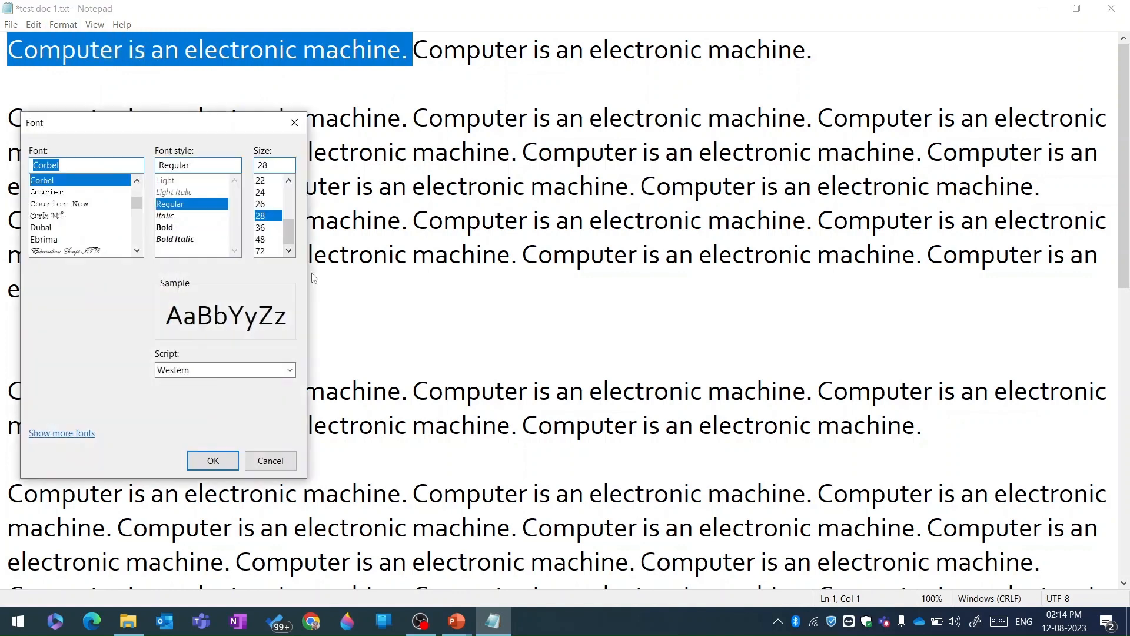
{"action": "left_click", "coordinate": [268, 240]}
{"action": "left_click", "coordinate": [229, 458]}
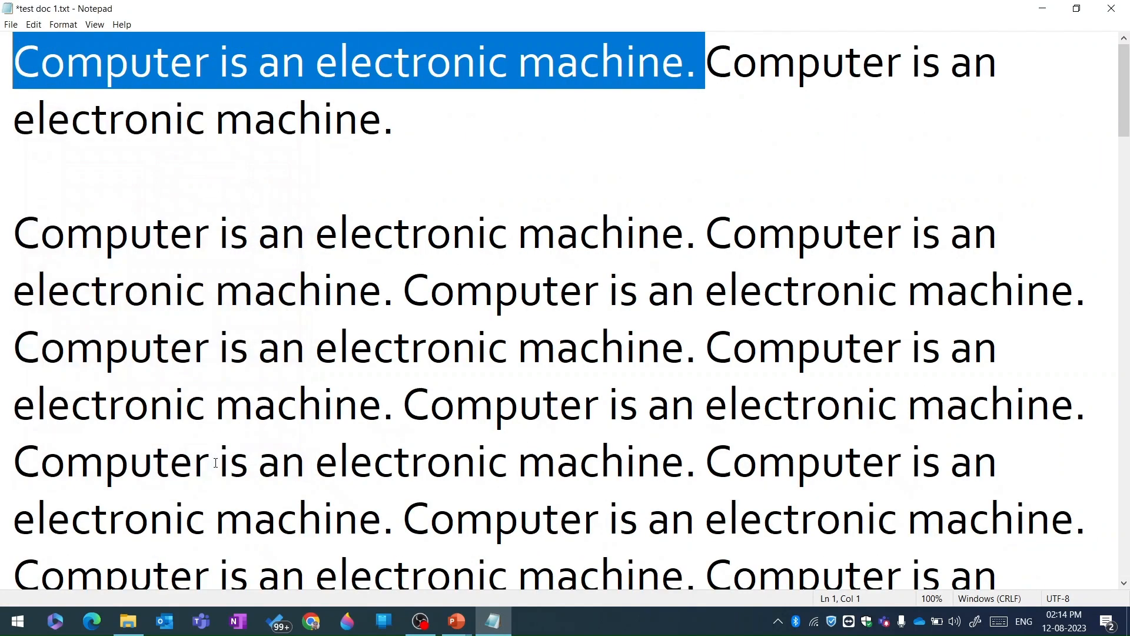
- Reduce the document's font size to 10
{"action": "left_click", "coordinate": [63, 24]}
{"action": "left_click", "coordinate": [73, 54]}
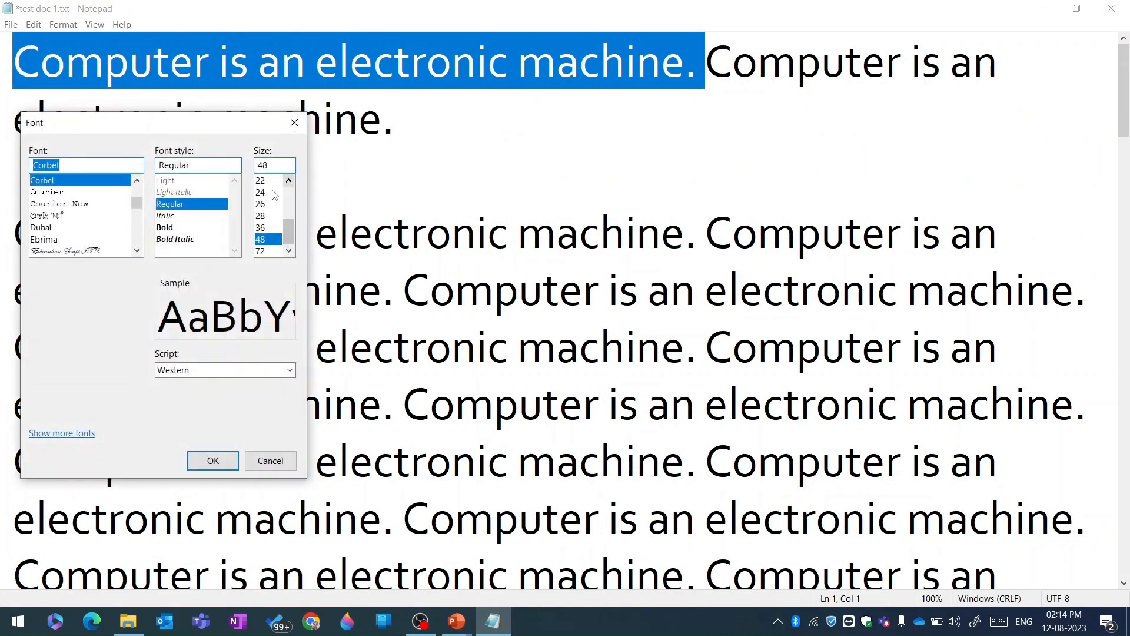
{"action": "left_click", "coordinate": [273, 192]}
{"action": "scroll", "coordinate": [273, 194], "scroll_direction": "up", "scroll_amount": 3}
{"action": "left_click", "coordinate": [263, 227]}
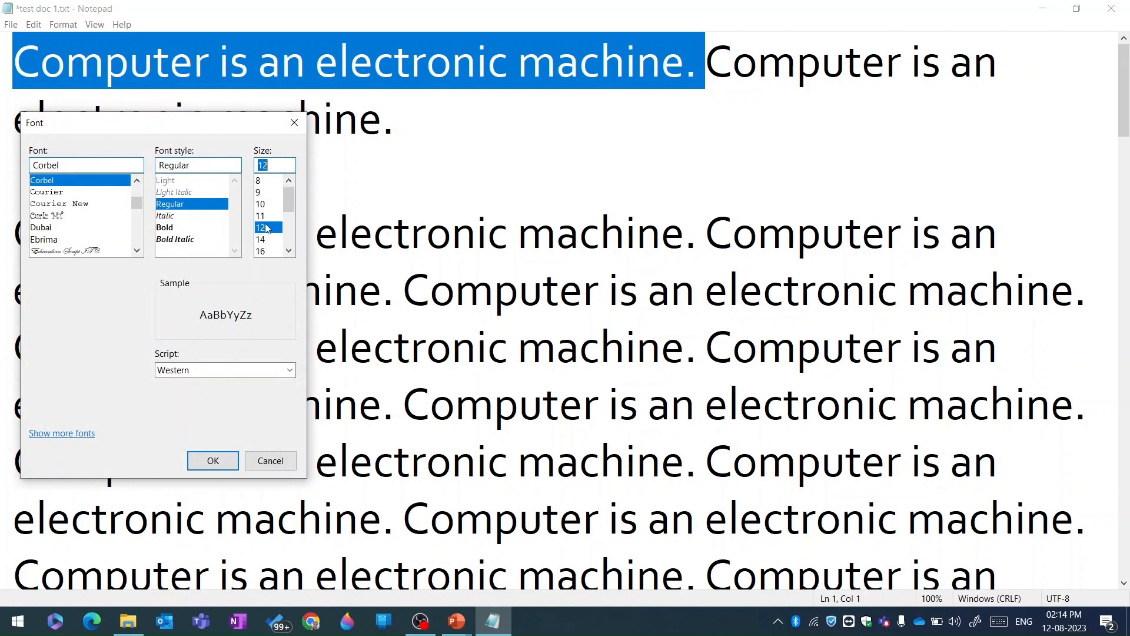
{"action": "left_click", "coordinate": [264, 216]}
{"action": "left_click", "coordinate": [265, 205]}
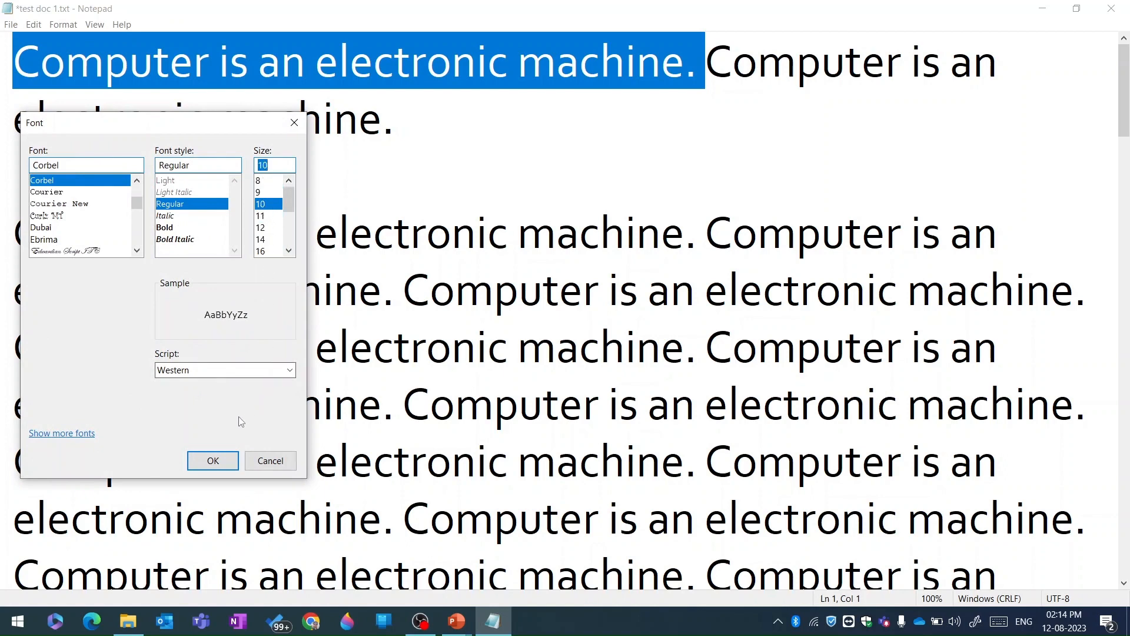
{"action": "left_click", "coordinate": [213, 461]}
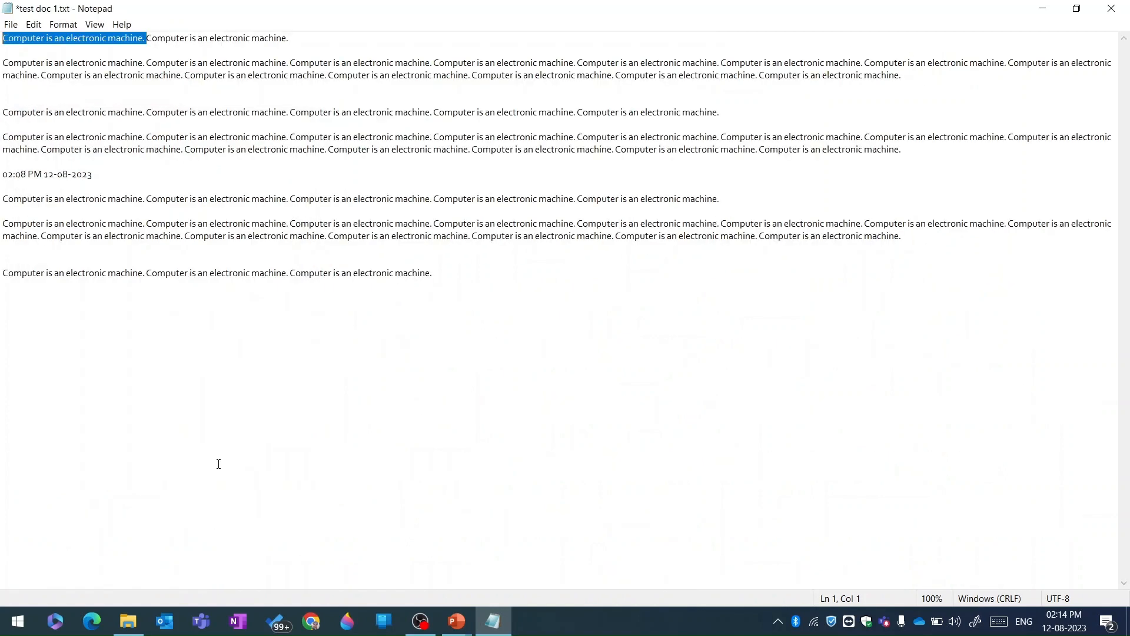
- Set the document's font size to 14
{"action": "left_click", "coordinate": [63, 24]}
{"action": "left_click", "coordinate": [85, 57]}
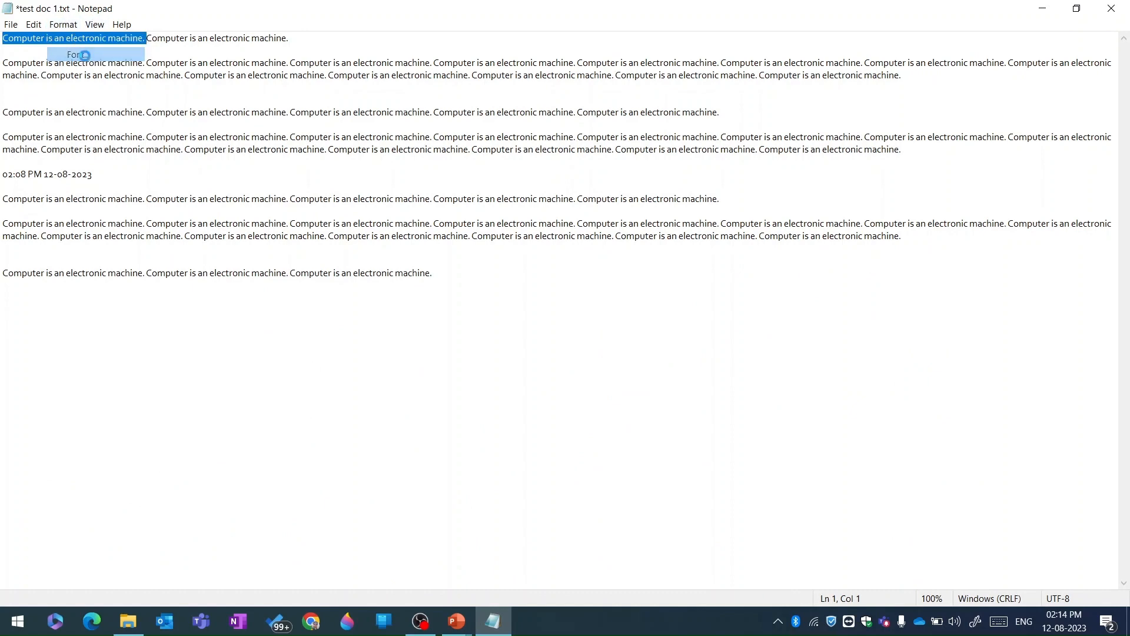
{"action": "left_click", "coordinate": [261, 216]}
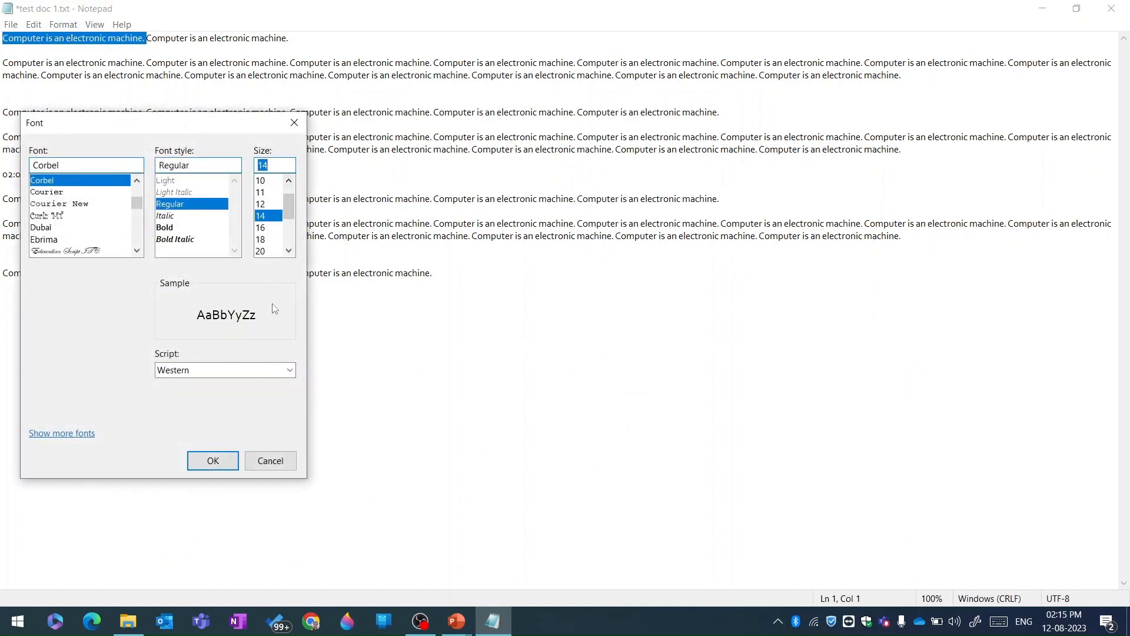
{"action": "left_click", "coordinate": [213, 460]}
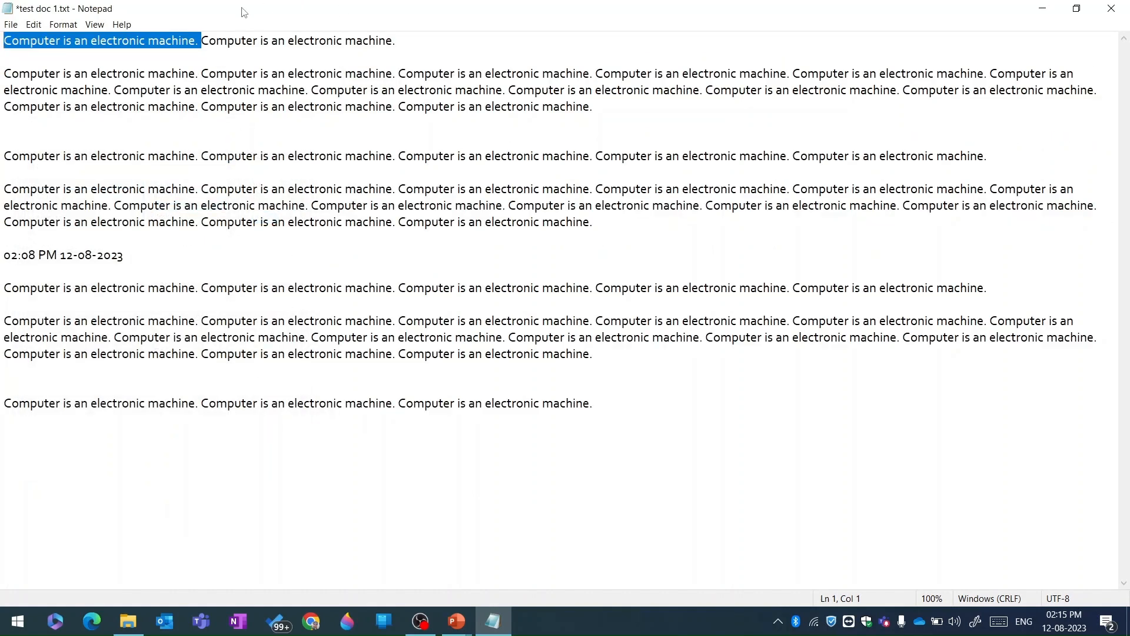
- Set the document's font size to 24 and deselect the first sentence
{"action": "left_click", "coordinate": [65, 26]}
{"action": "left_click", "coordinate": [71, 57]}
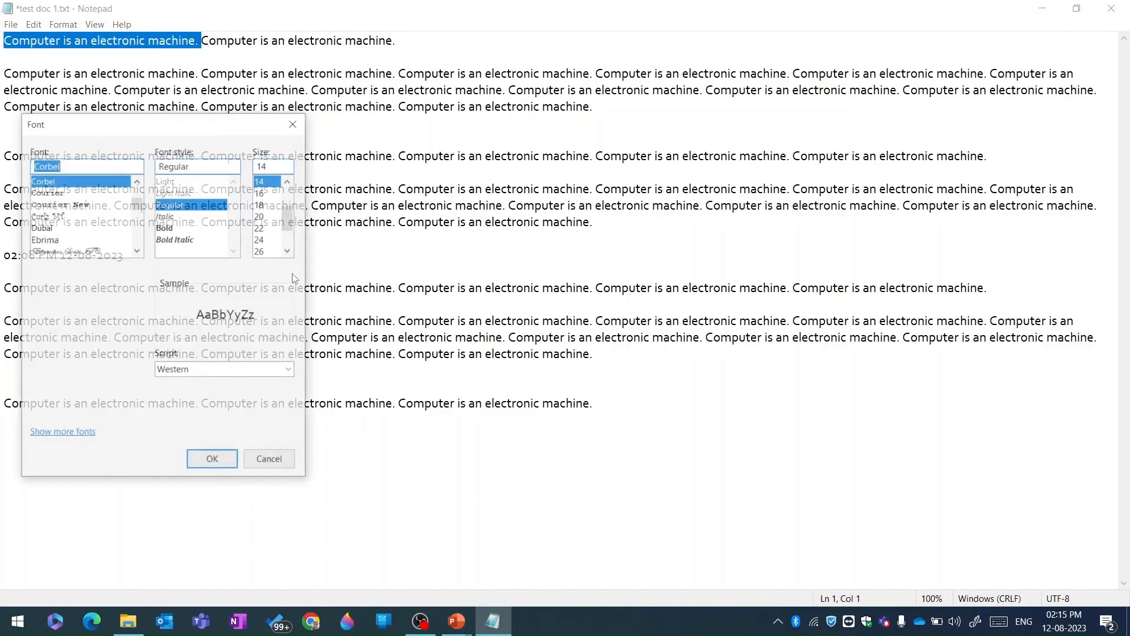
{"action": "left_click", "coordinate": [265, 239]}
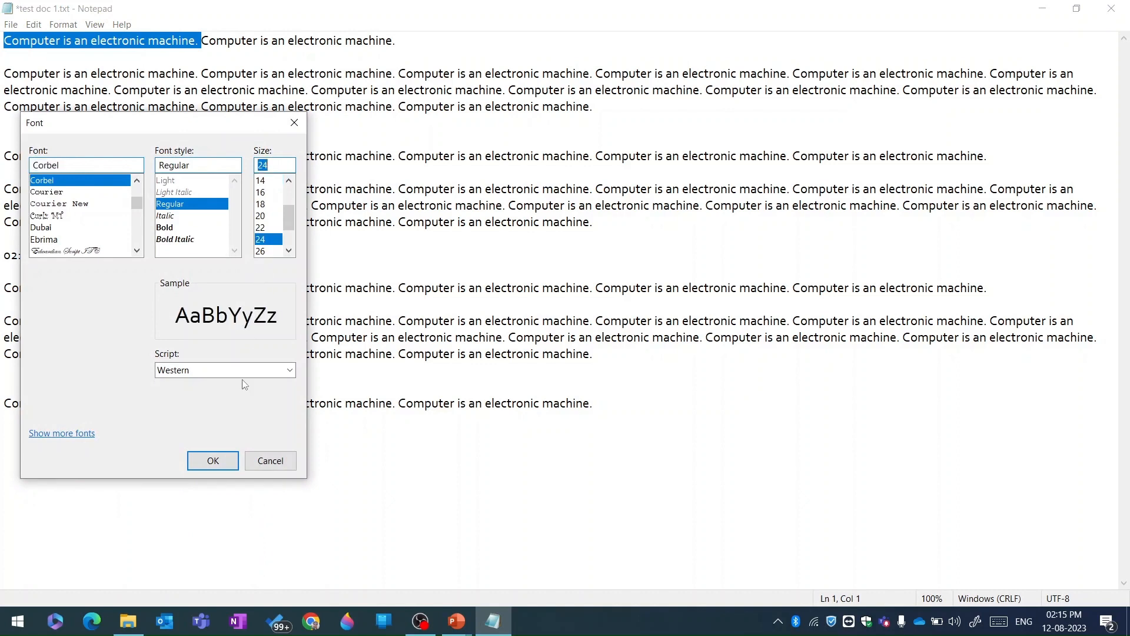
{"action": "left_click", "coordinate": [213, 460]}
{"action": "left_click", "coordinate": [183, 80]}
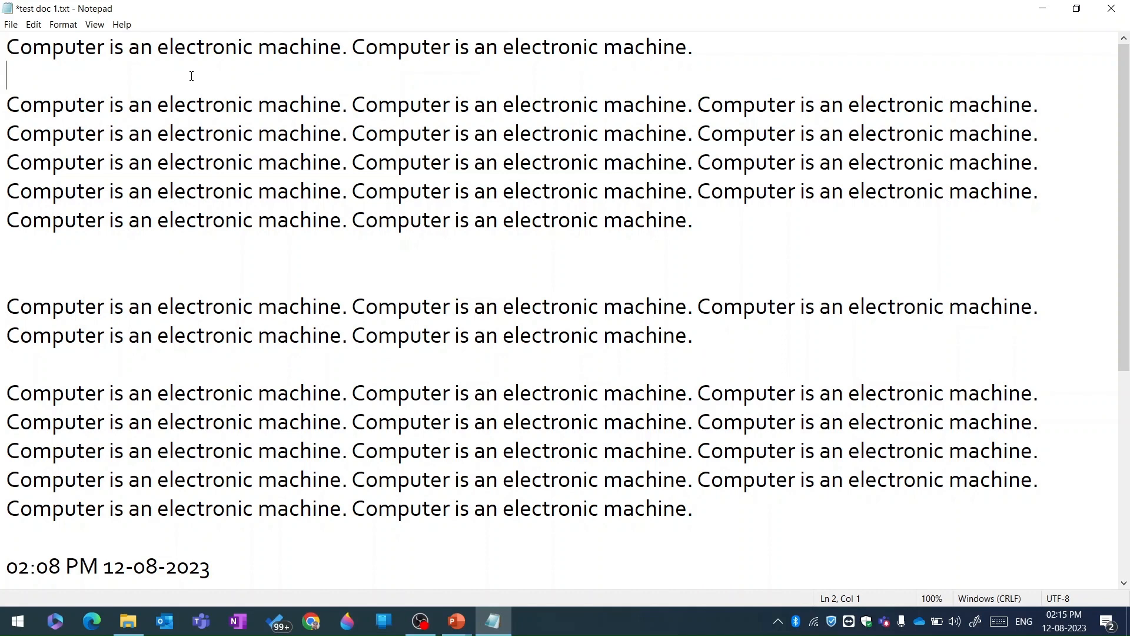
- Place the cursor at different points in the text to check the line and column position in the status bar
{"action": "left_click", "coordinate": [63, 24]}
{"action": "mouse_move", "coordinate": [97, 28]}
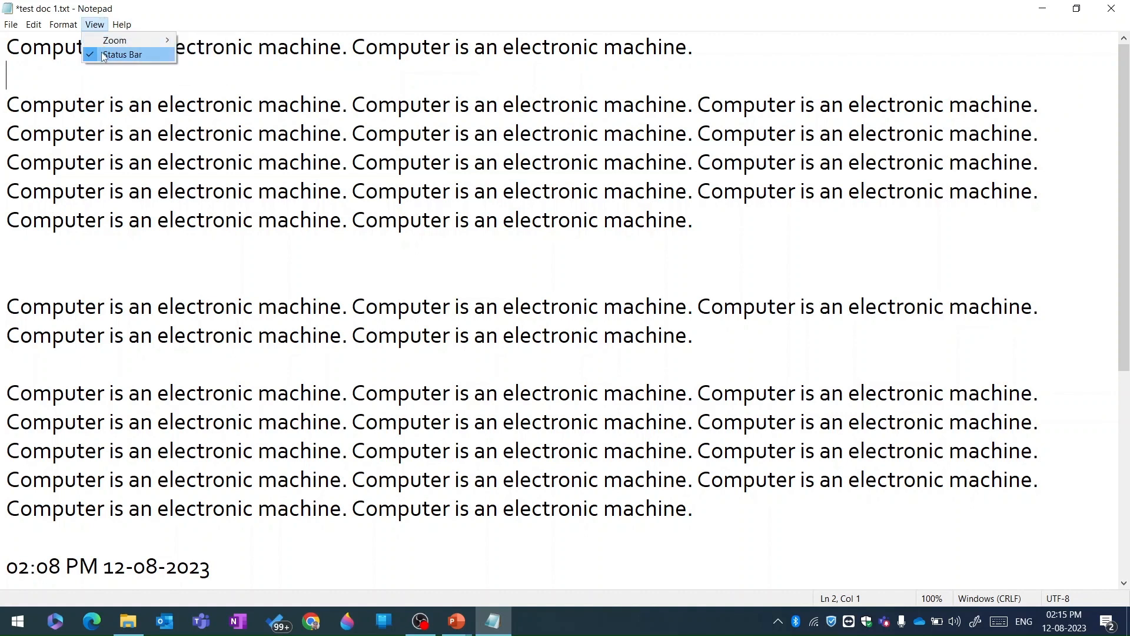
{"action": "left_click", "coordinate": [571, 479]}
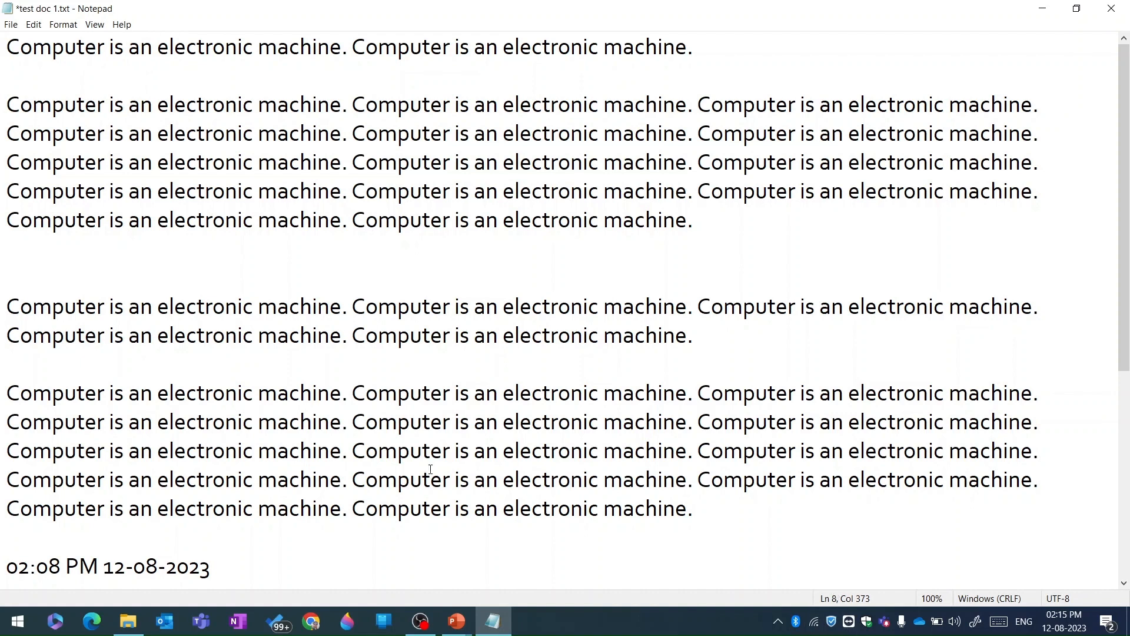
{"action": "left_click", "coordinate": [21, 363]}
- Hide the status bar and display it again
{"action": "left_click", "coordinate": [94, 25]}
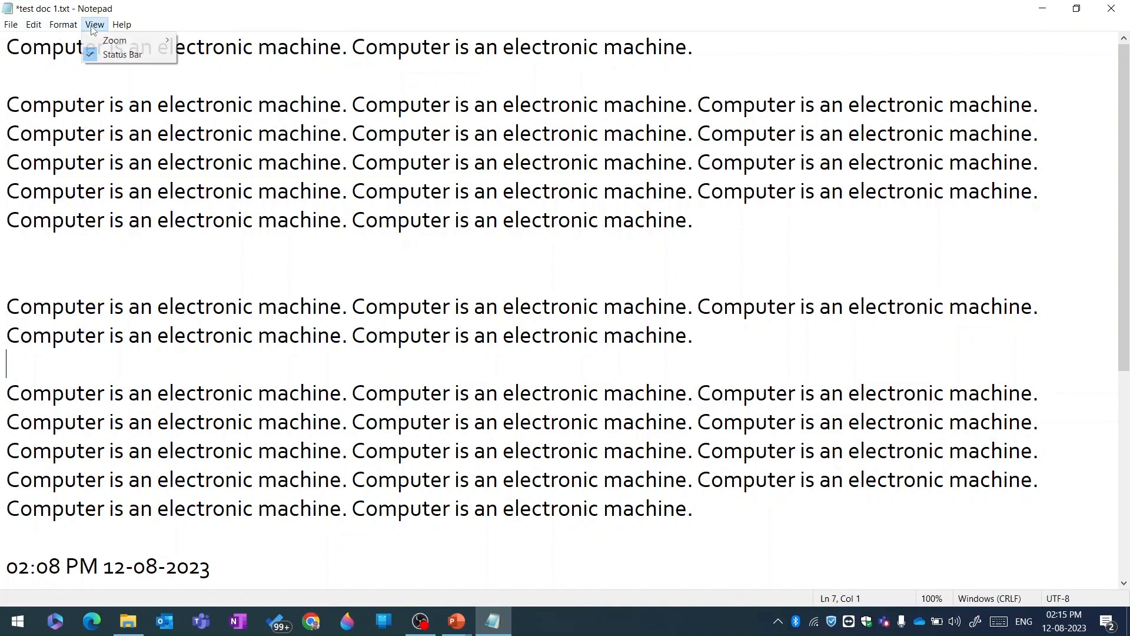
{"action": "left_click", "coordinate": [122, 55]}
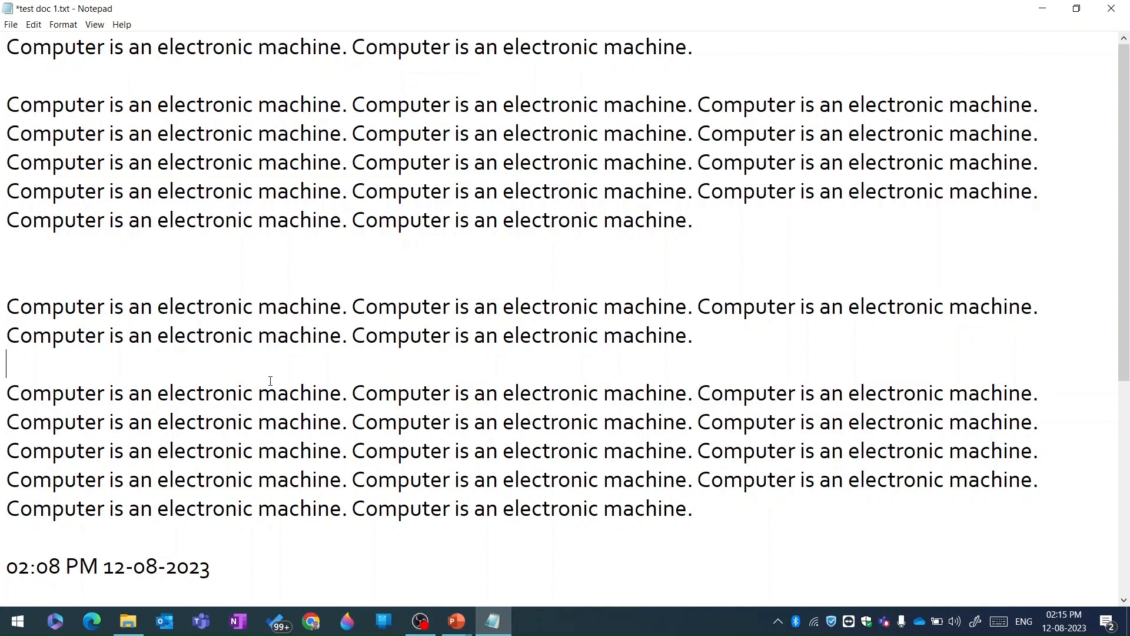
{"action": "left_click", "coordinate": [94, 24]}
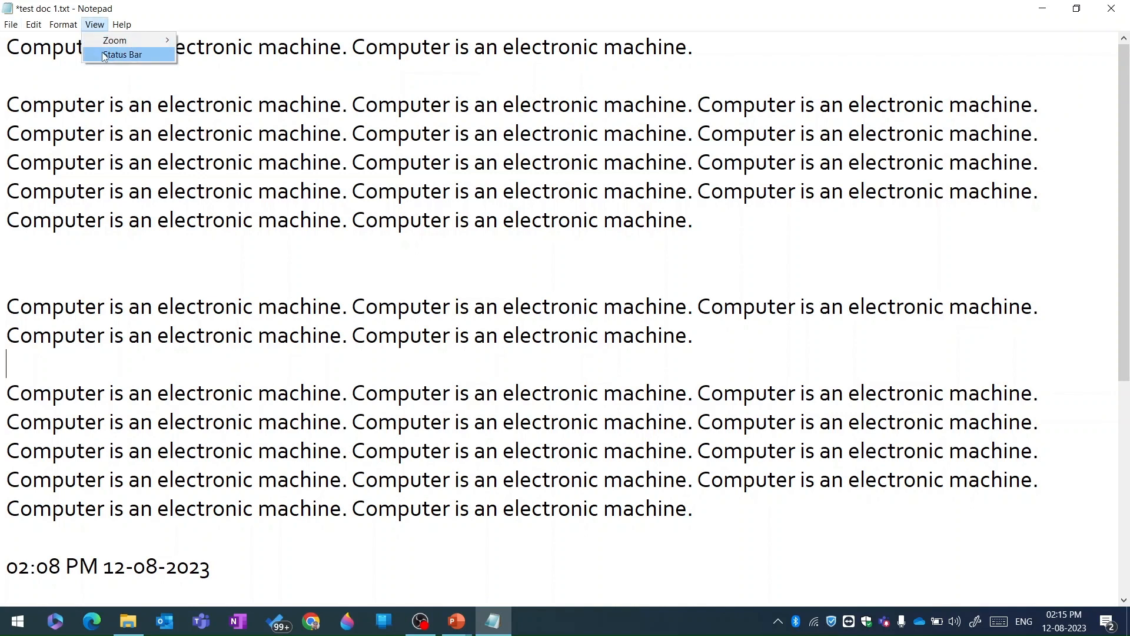
{"action": "left_click", "coordinate": [121, 54]}
- Zoom in on the document twice, to 120%
{"action": "left_click", "coordinate": [93, 25]}
{"action": "mouse_move", "coordinate": [117, 40]}
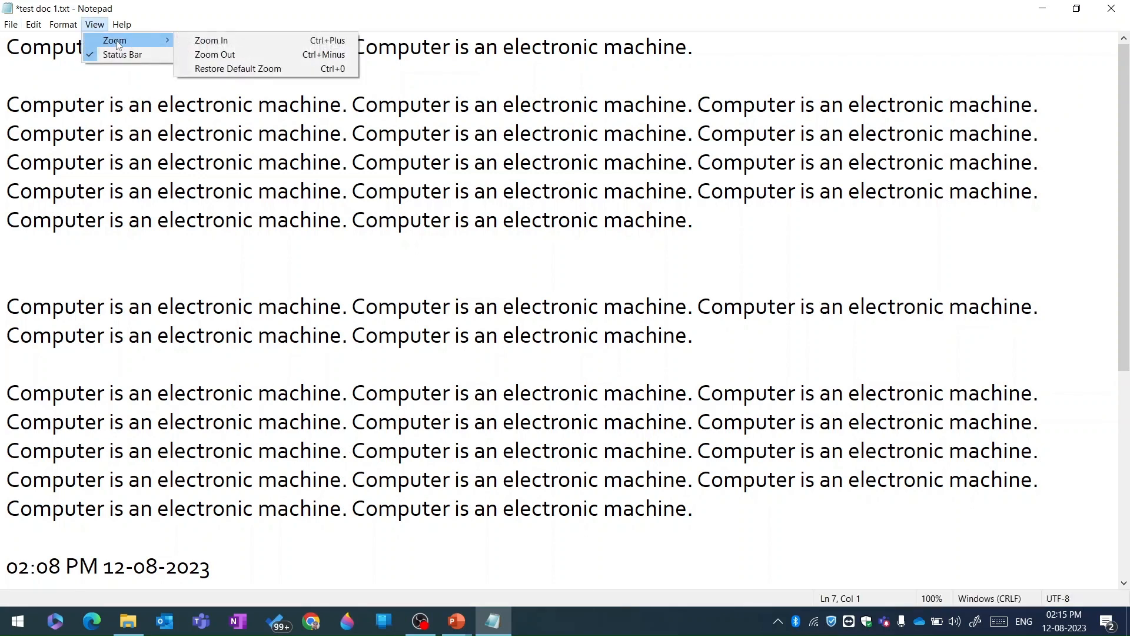
{"action": "left_click", "coordinate": [262, 47]}
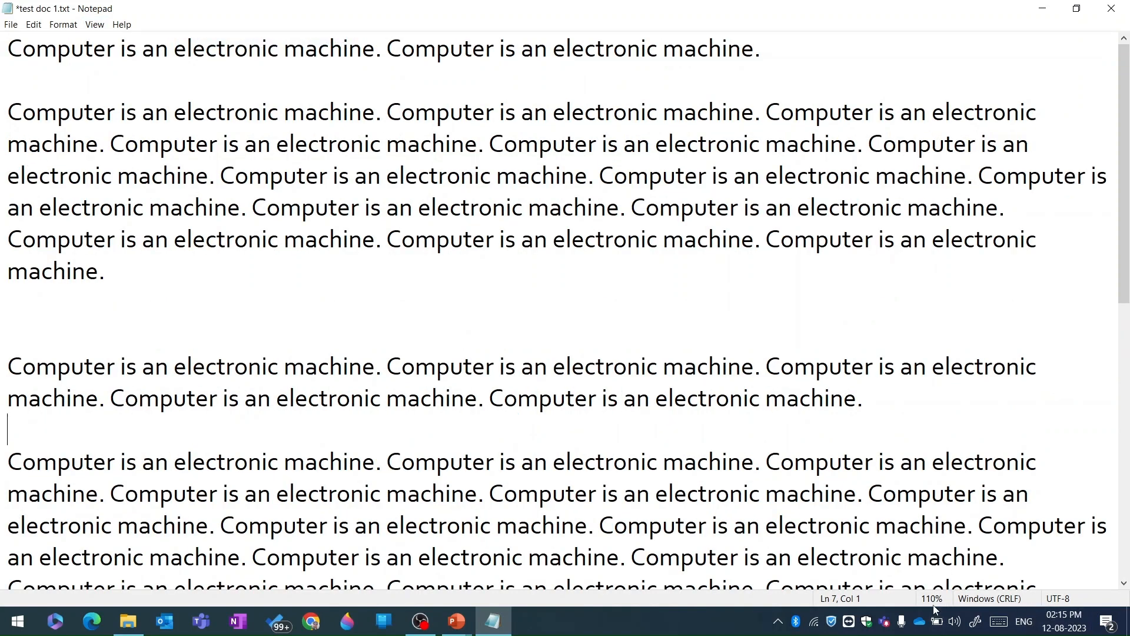
{"action": "left_click", "coordinate": [87, 26]}
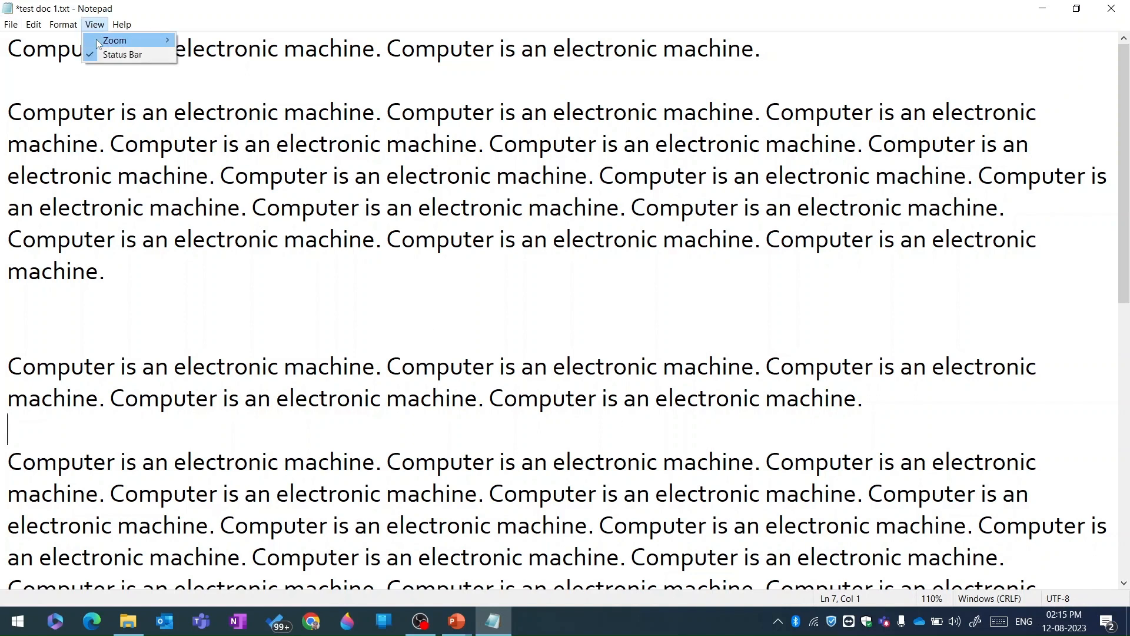
{"action": "mouse_move", "coordinate": [97, 39]}
{"action": "left_click", "coordinate": [236, 39]}
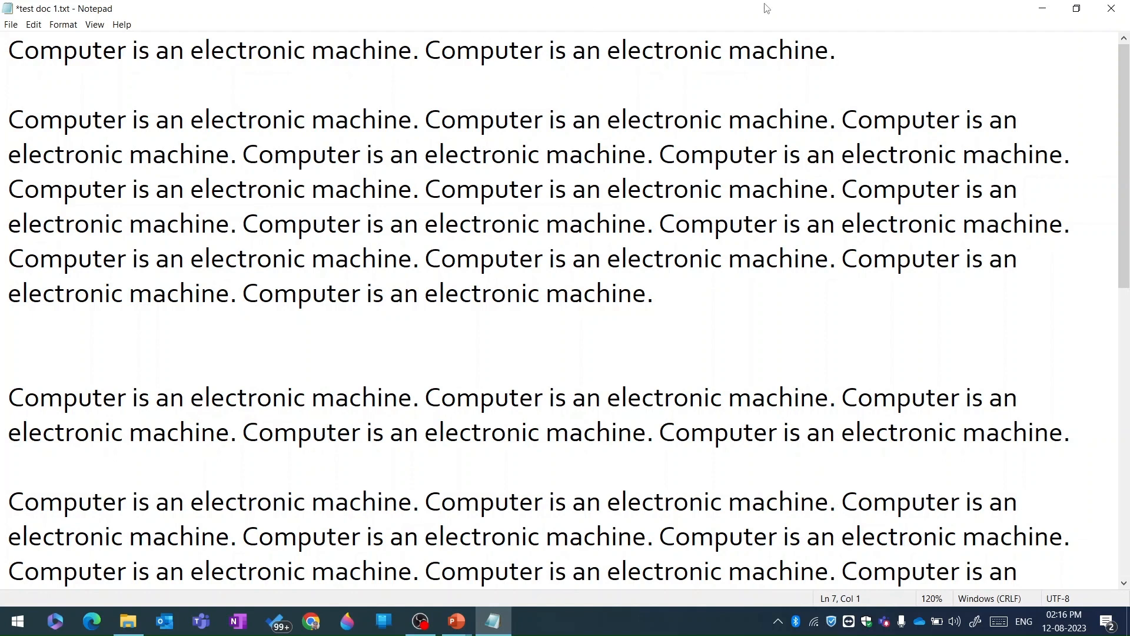
- Zoom out one level to 110% and restore the default zoom
{"action": "left_click", "coordinate": [94, 25]}
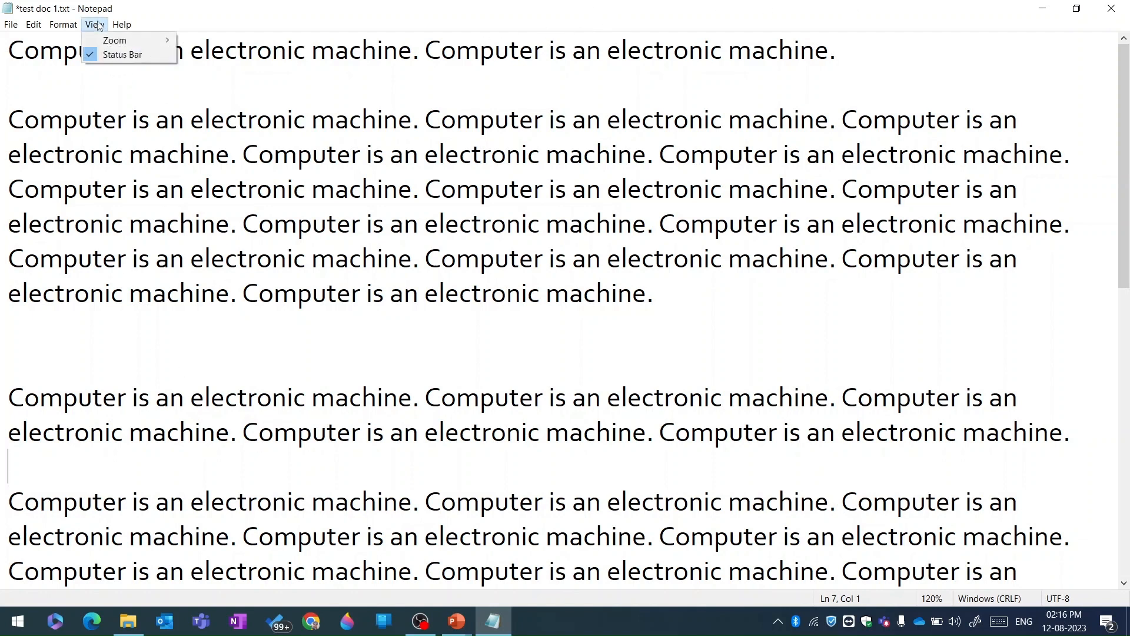
{"action": "mouse_move", "coordinate": [97, 38]}
{"action": "left_click", "coordinate": [240, 57]}
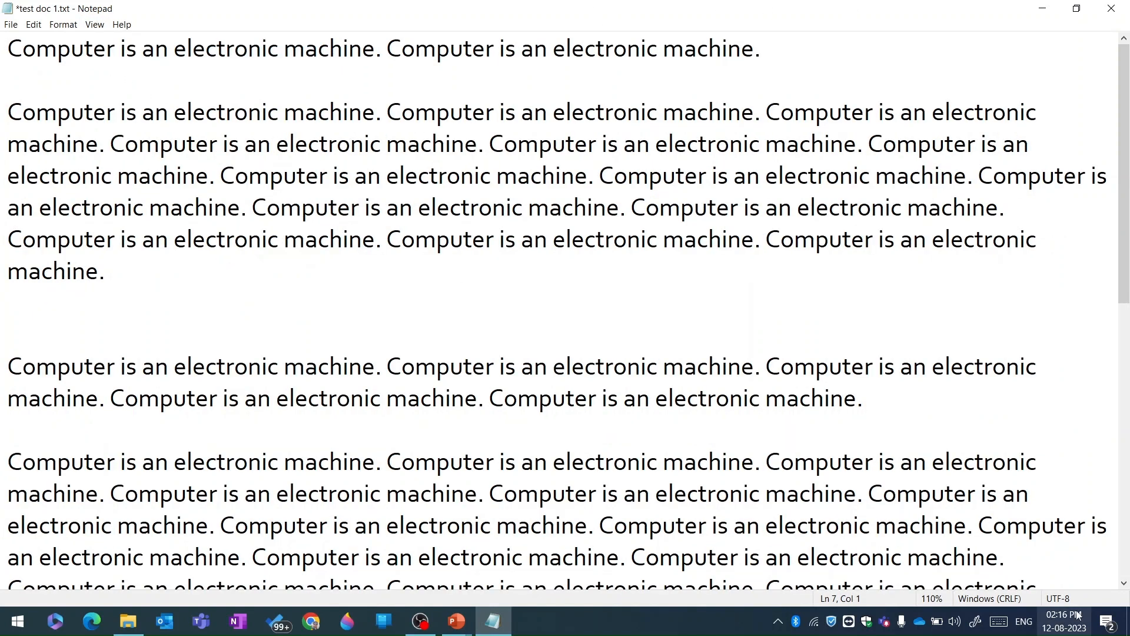
{"action": "left_click", "coordinate": [94, 24]}
{"action": "mouse_move", "coordinate": [154, 39]}
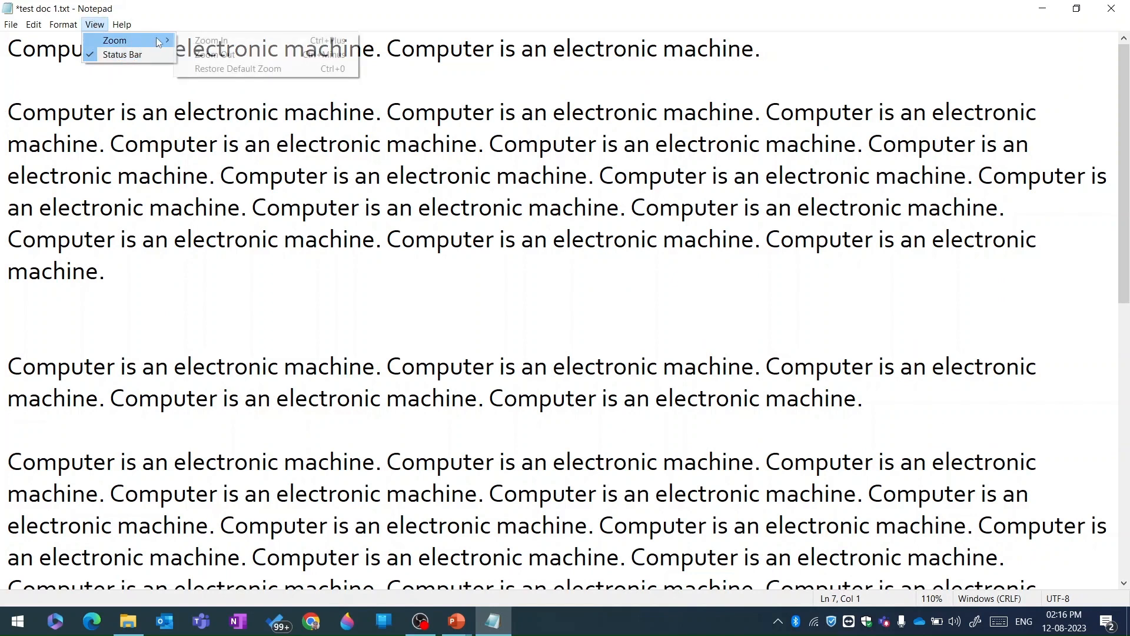
{"action": "left_click", "coordinate": [222, 69]}
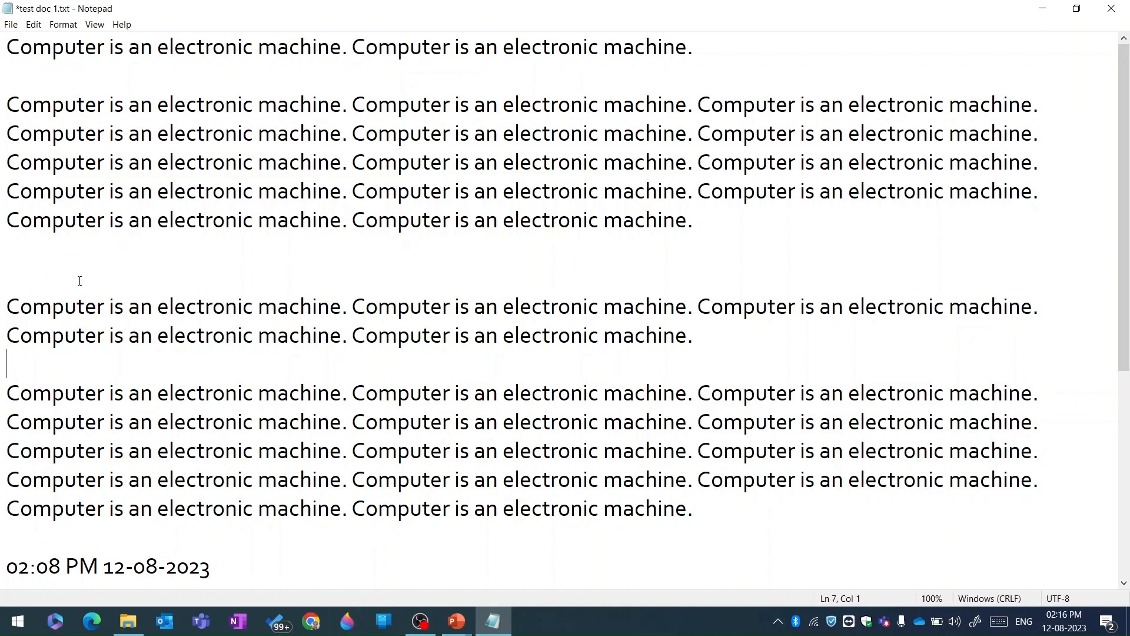
- Open the Send Feedback window and close it again
{"action": "left_click", "coordinate": [122, 25]}
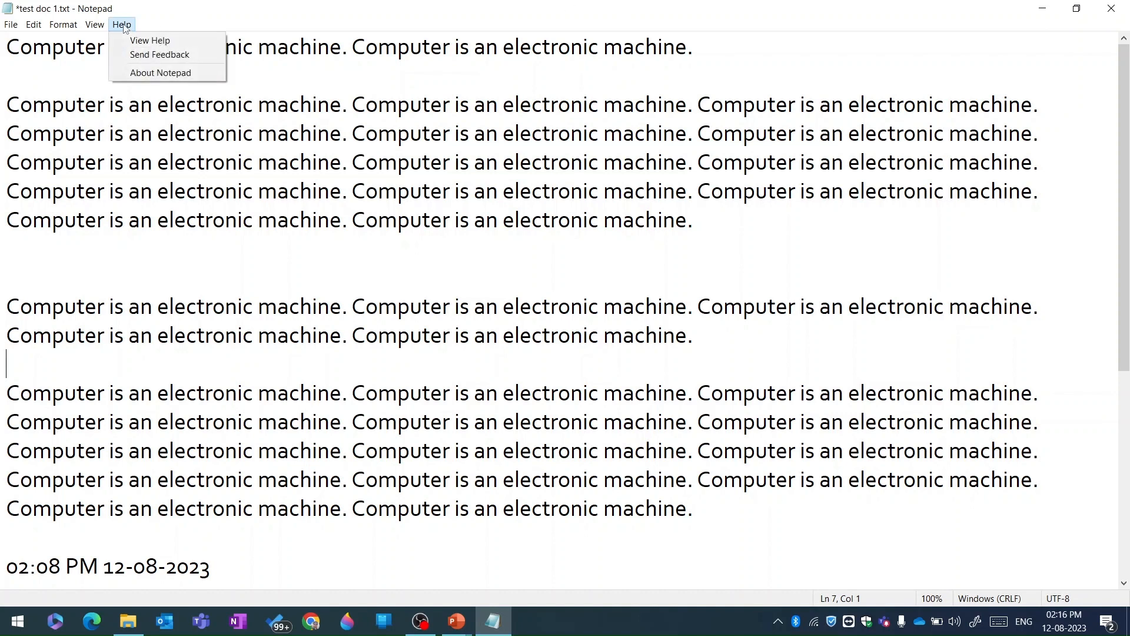
{"action": "left_click", "coordinate": [141, 56]}
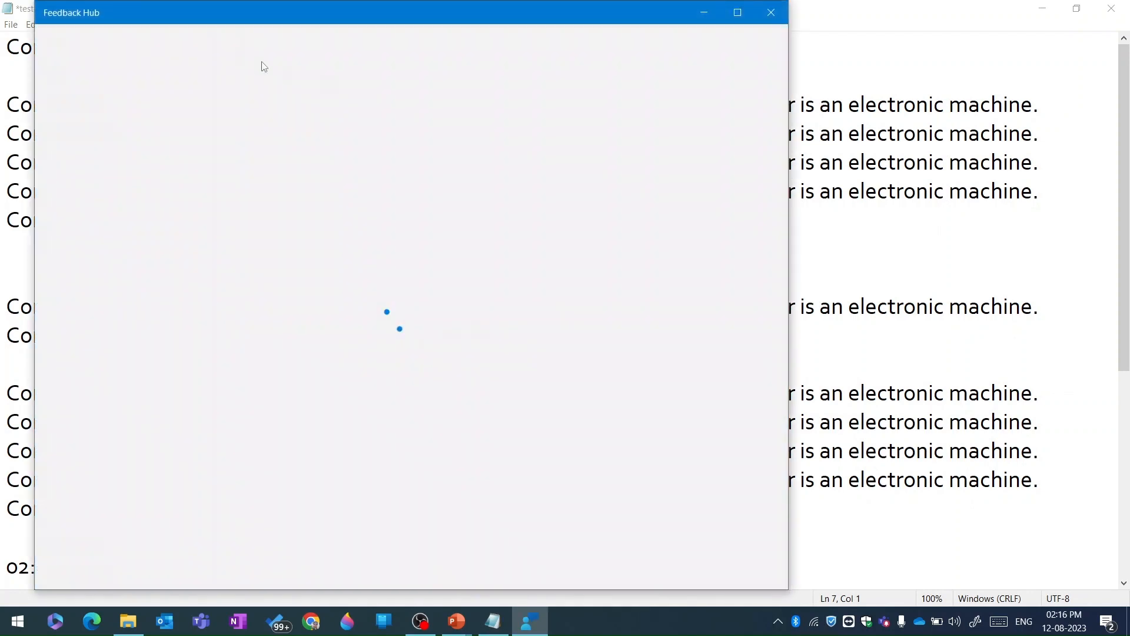
{"action": "left_click", "coordinate": [771, 13]}
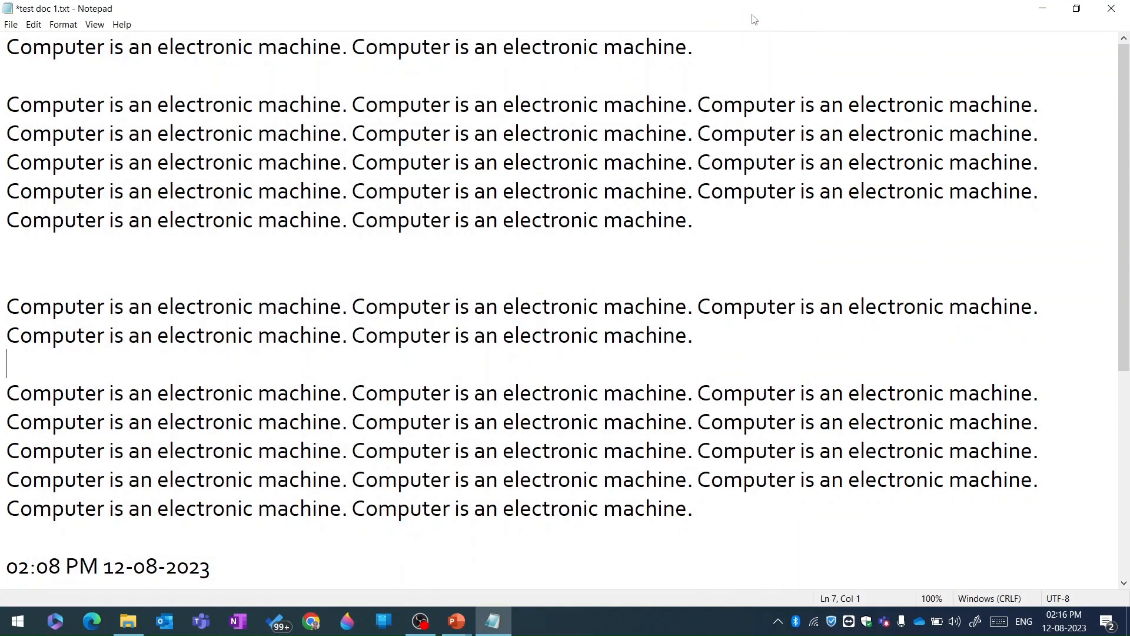
- View Notepad's online help page in the browser and close it
{"action": "left_click", "coordinate": [122, 25]}
{"action": "left_click", "coordinate": [130, 40]}
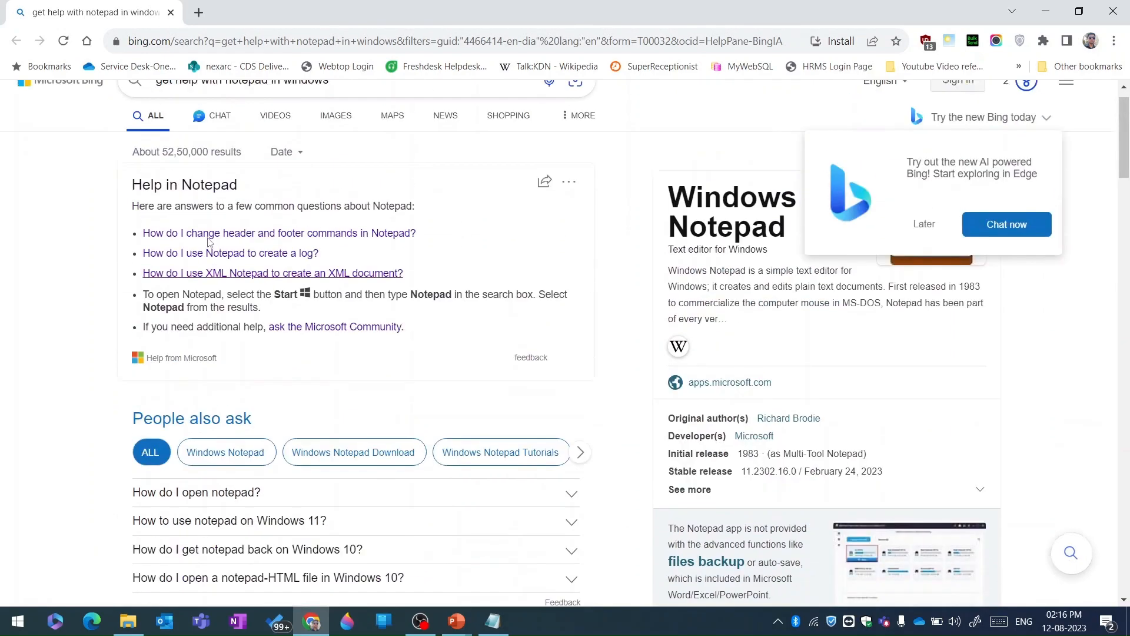
{"action": "left_click", "coordinate": [1112, 11]}
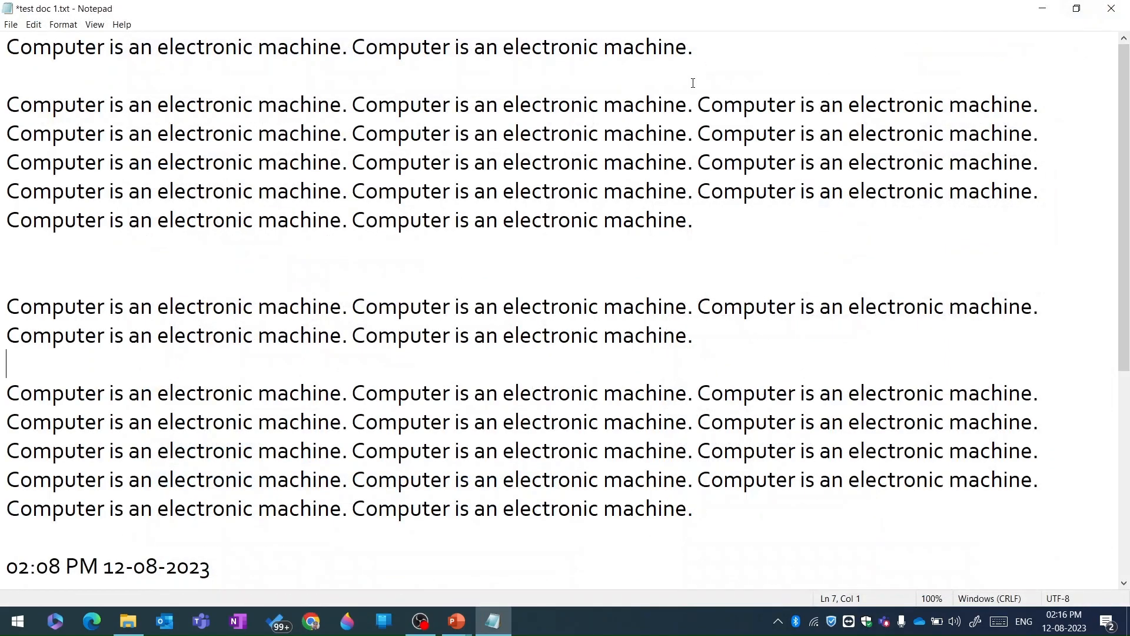
- Check the Windows version information in About Notepad and close it
{"action": "left_click", "coordinate": [120, 24]}
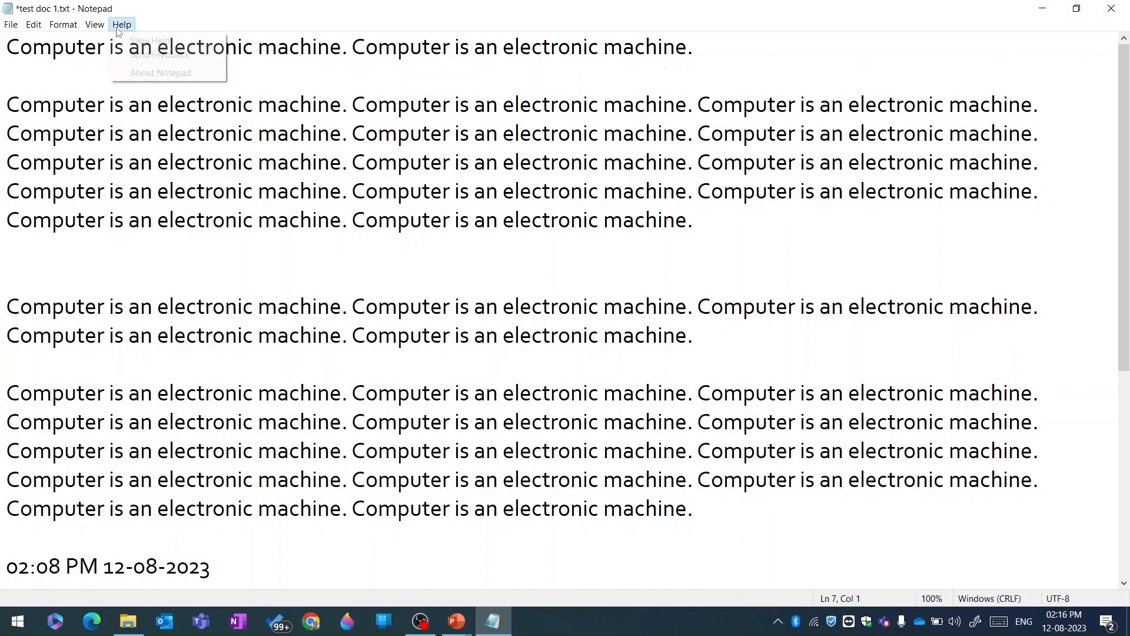
{"action": "left_click", "coordinate": [144, 73]}
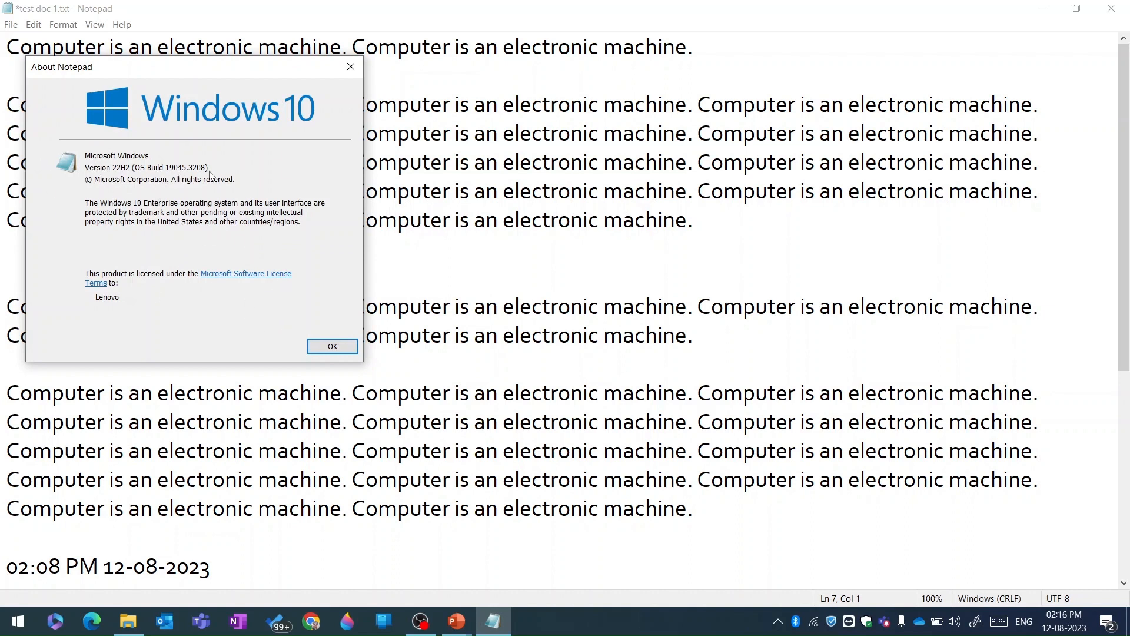
{"action": "left_click", "coordinate": [332, 346]}
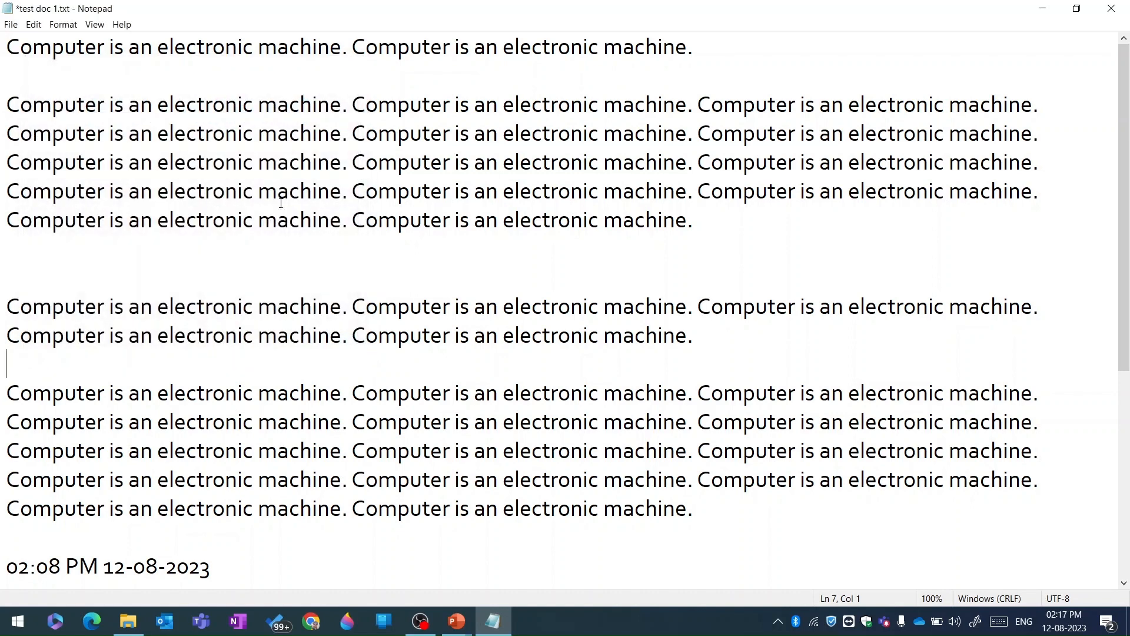
{"action": "left_click", "coordinate": [11, 25]}
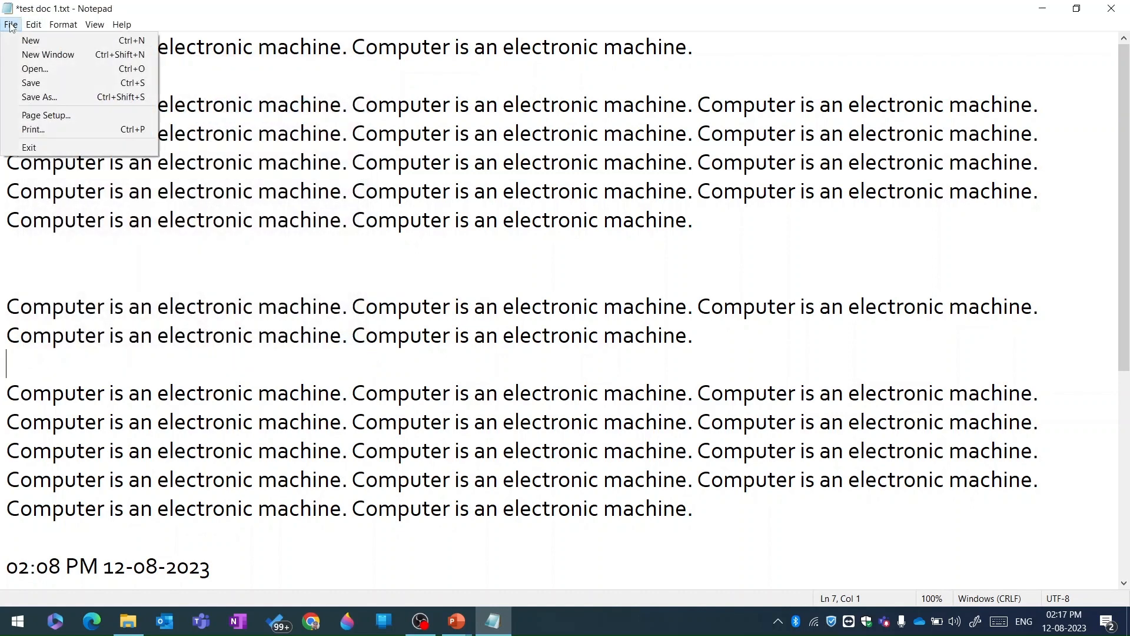
{"action": "mouse_move", "coordinate": [55, 30]}
{"action": "left_click", "coordinate": [397, 162]}
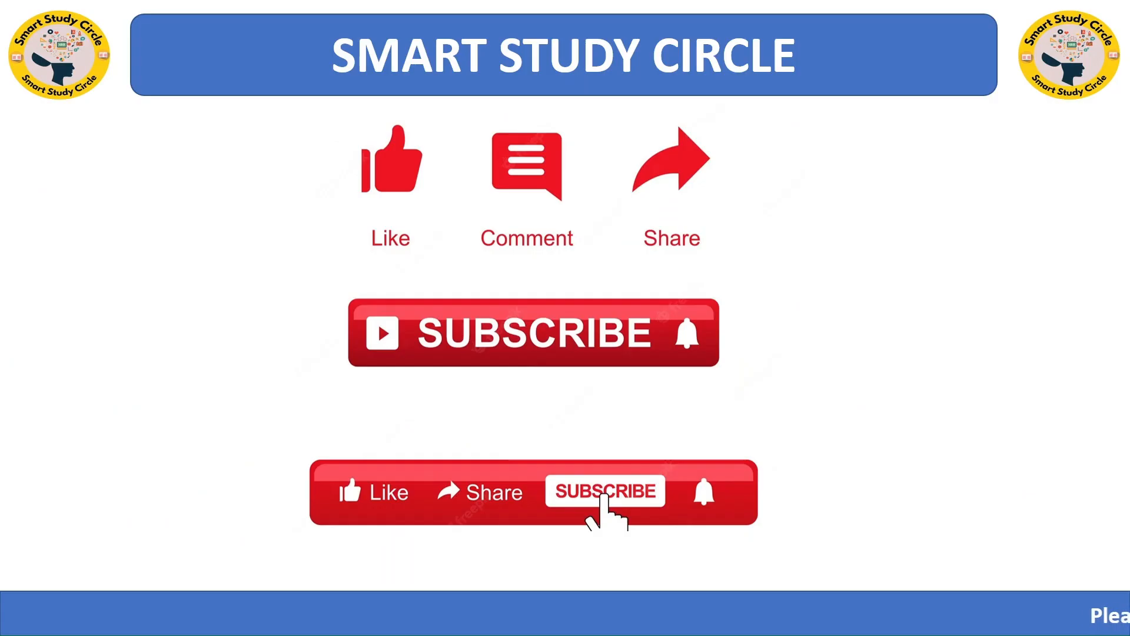